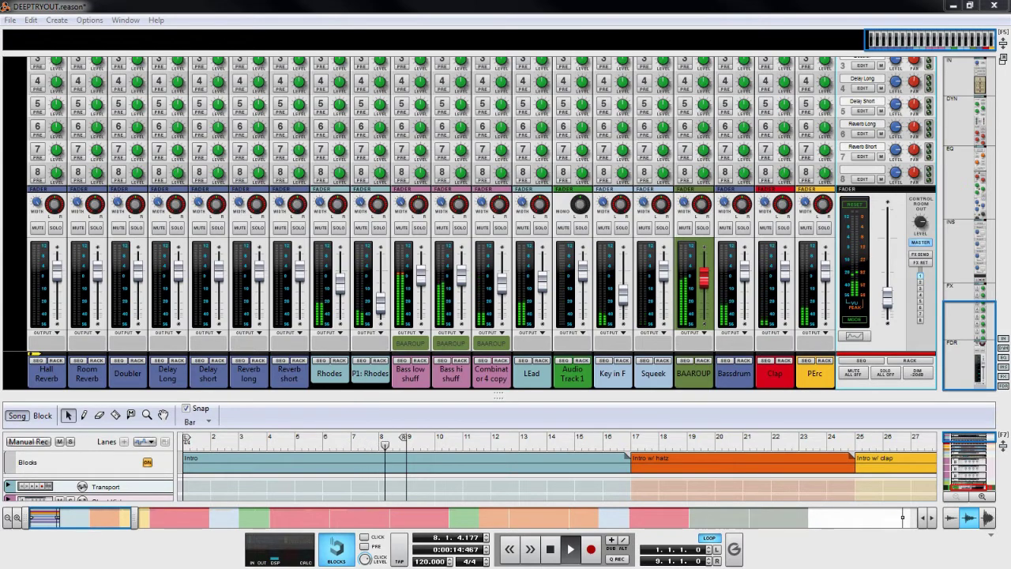
# Add a The Echo delay directly below the RV-7 reverb in the Squeek channel's effects chain.
pyautogui.press('F6')
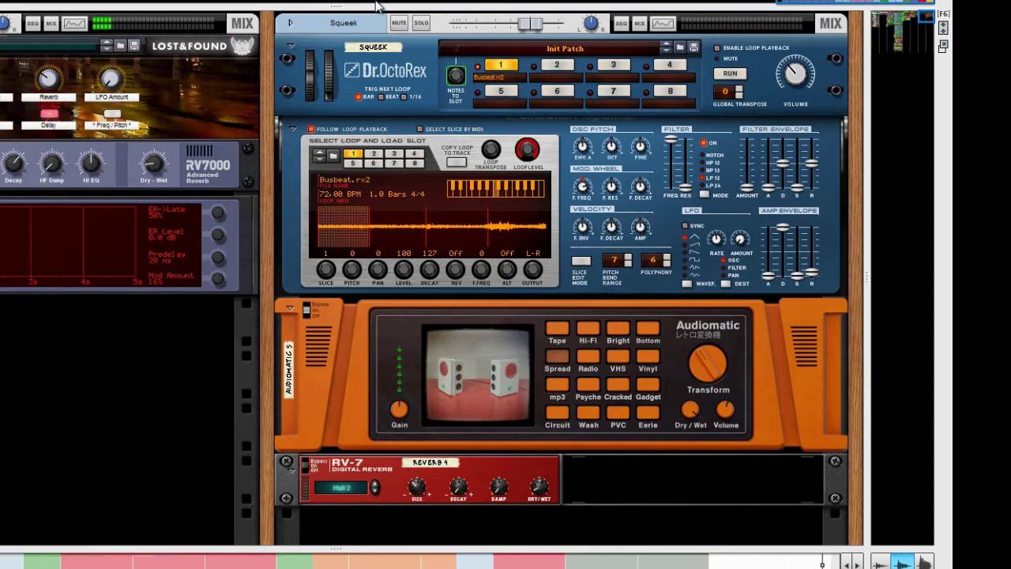
pyautogui.press('F5')
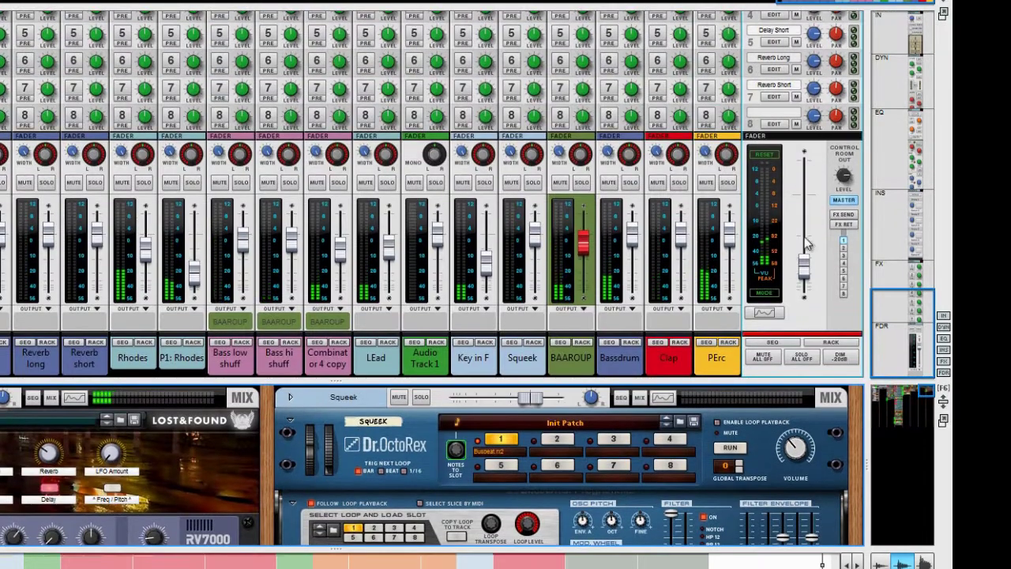
pyautogui.scroll(5, 720, 194)
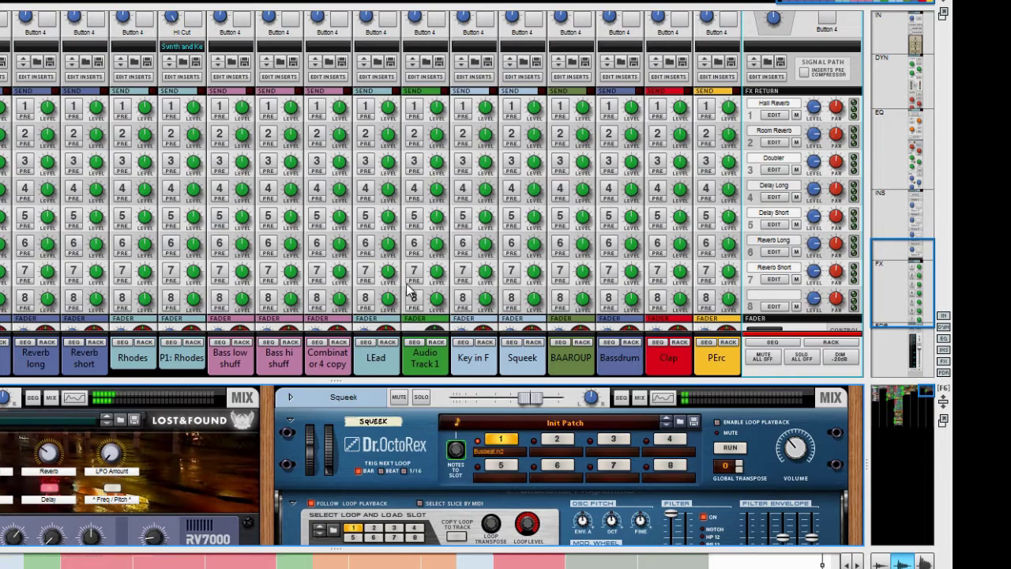
pyautogui.moveTo(359, 385); pyautogui.dragTo(356, 11)
pyautogui.scroll(-4, 484, 207)
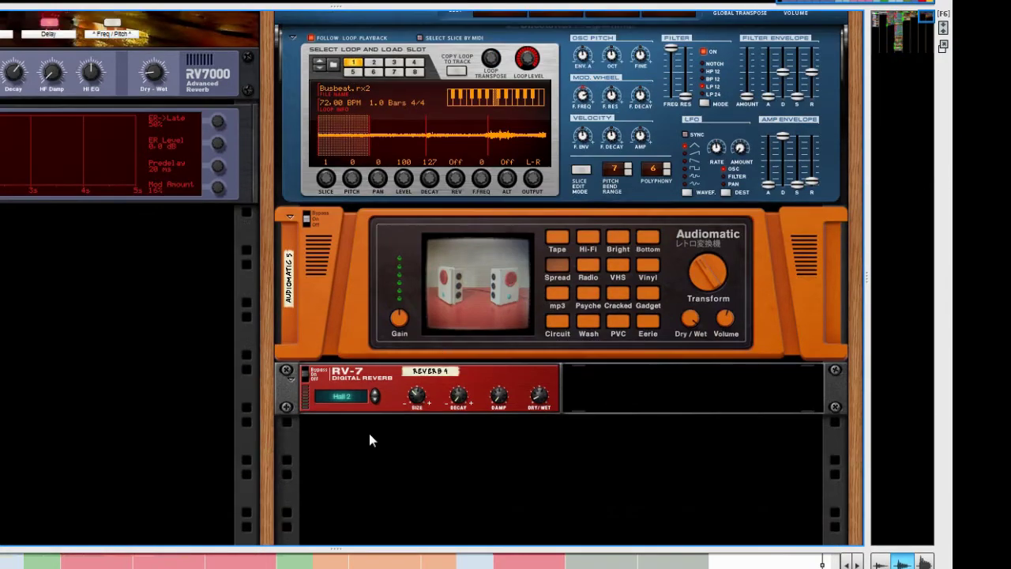
pyautogui.rightClick(399, 410)
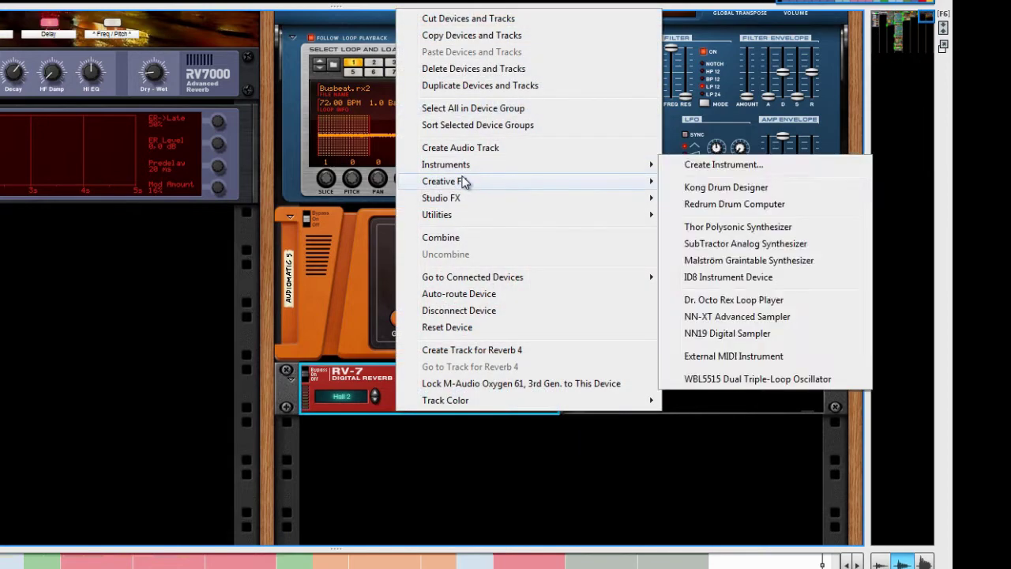
pyautogui.moveTo(465, 182)
pyautogui.click(706, 219)
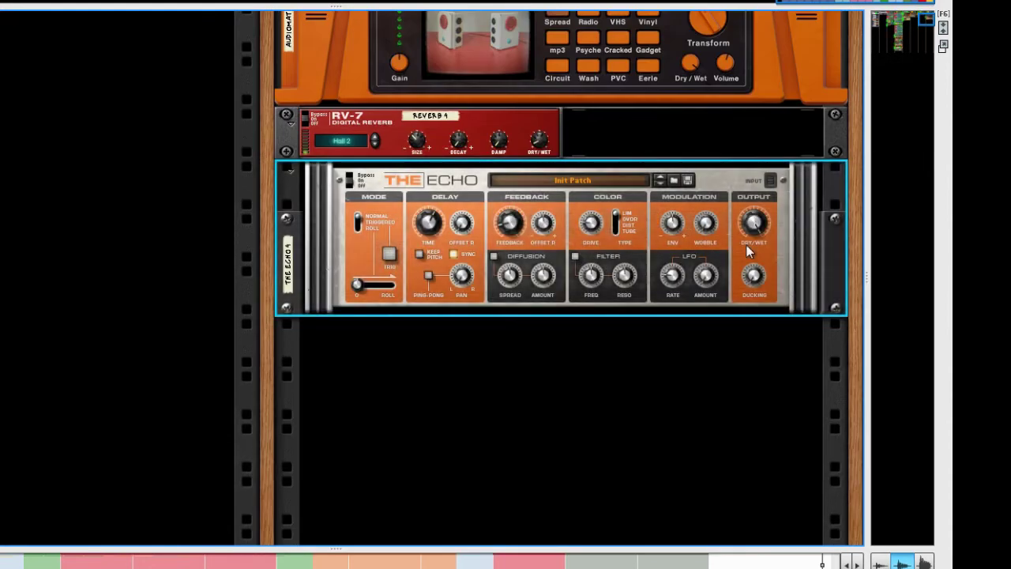
# Add a UN-16 Unison and a second The Echo at the end of the Squeek effects chain.
pyautogui.rightClick(390, 247)
pyautogui.moveTo(464, 356)
pyautogui.click(712, 364)
pyautogui.rightClick(432, 219)
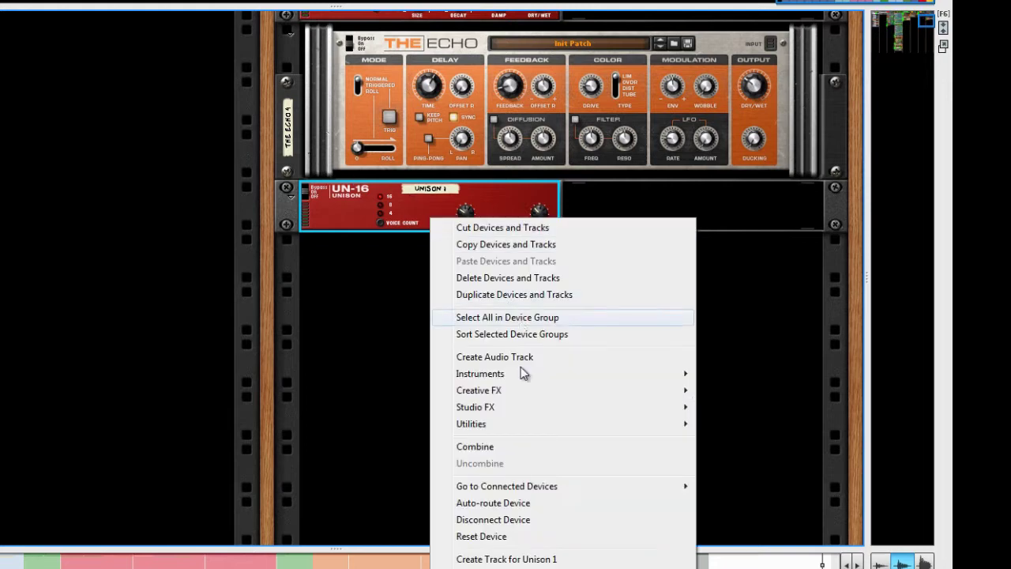
pyautogui.moveTo(506, 390)
pyautogui.click(743, 428)
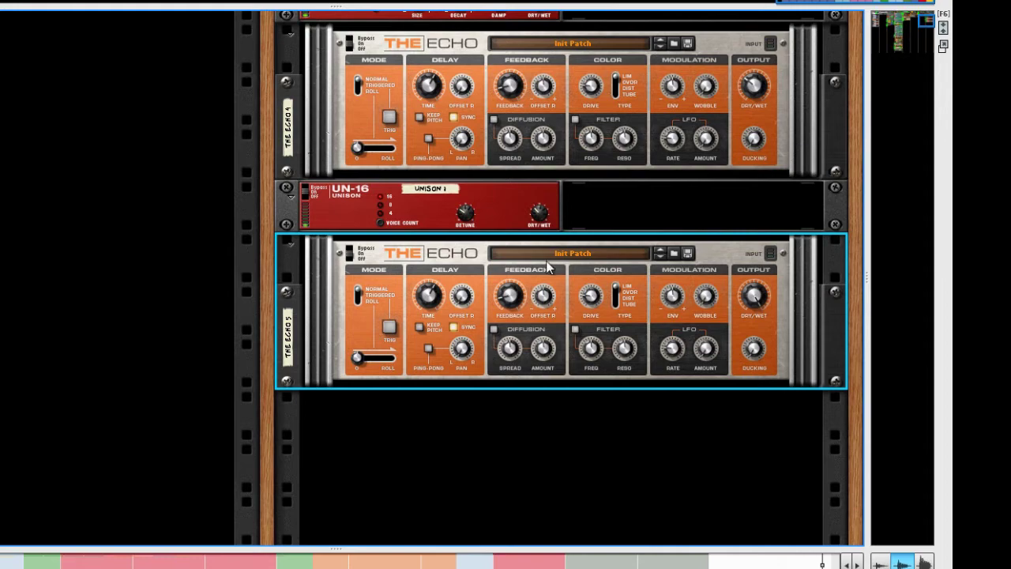
# Raise the high-frequency EQ gain on the LEad channel in the mixer.
pyautogui.press('F5')
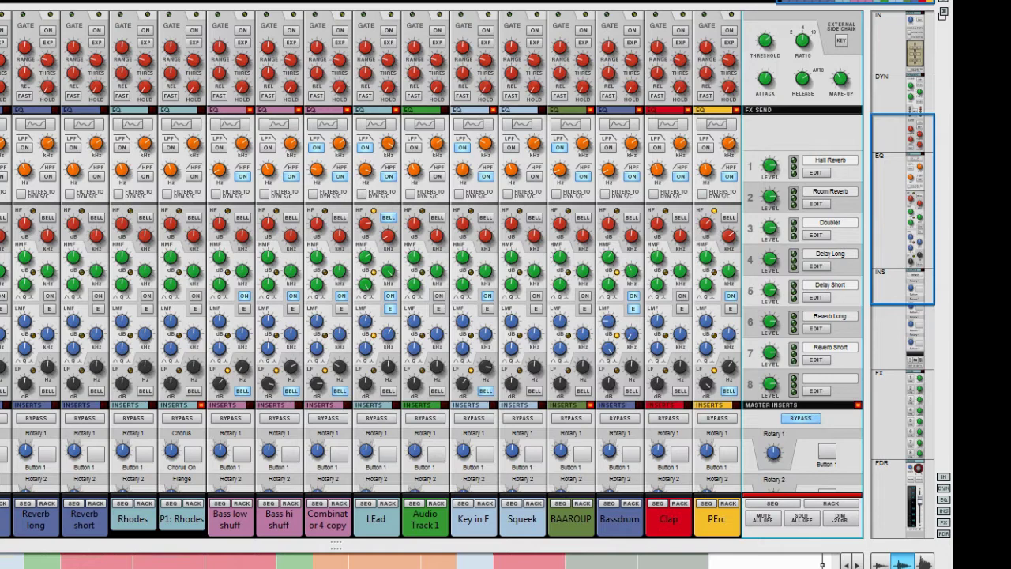
pyautogui.click(376, 475)
pyautogui.scroll(-1, 431, 481)
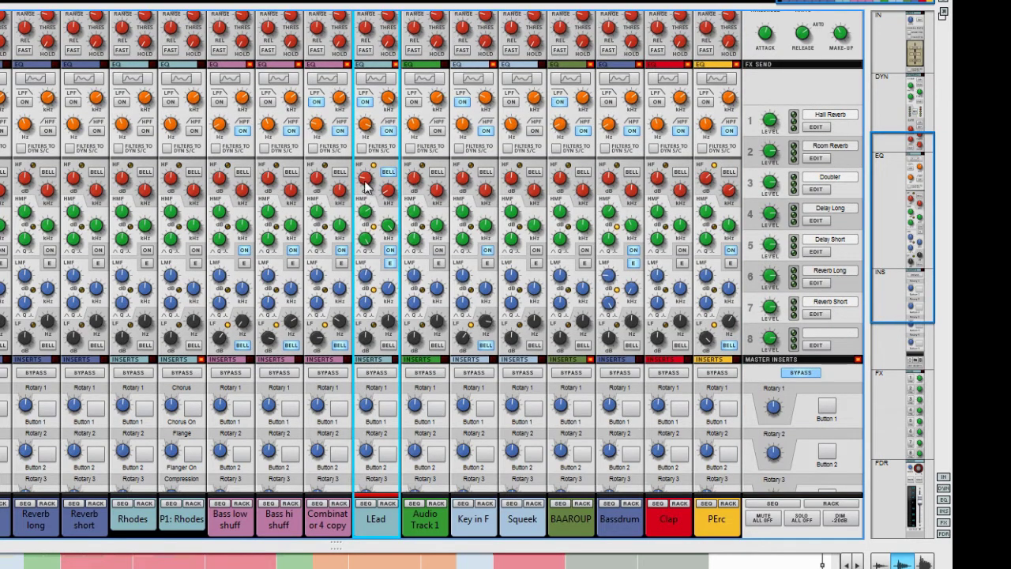
pyautogui.moveTo(366, 183); pyautogui.dragTo(376, 49)
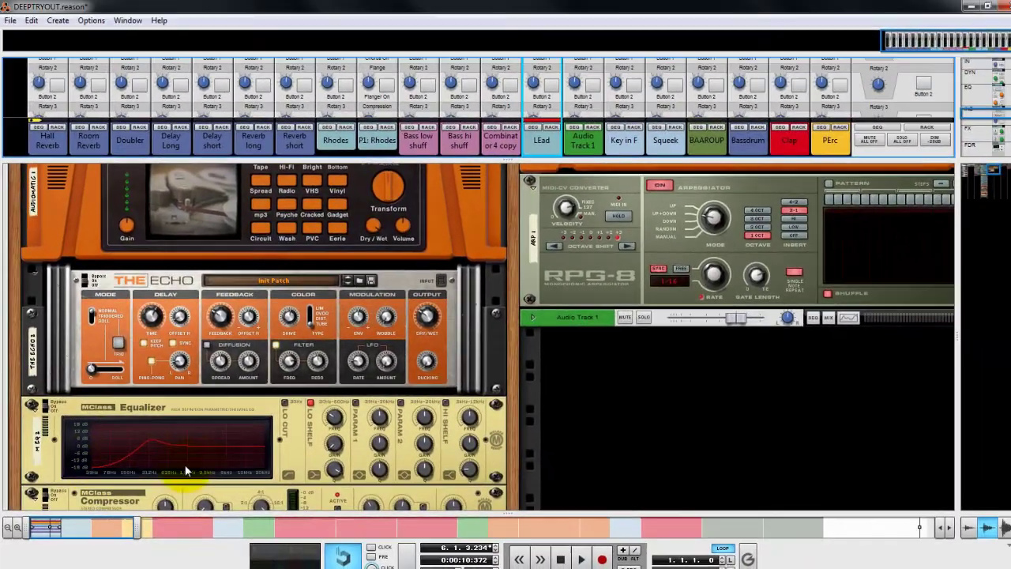
# Play the song while examining the P1: Rhodes effects chain from the RV-7 reverb to the MClass Compressor.
pyautogui.click(621, 563)
pyautogui.scroll(6, 221, 371)
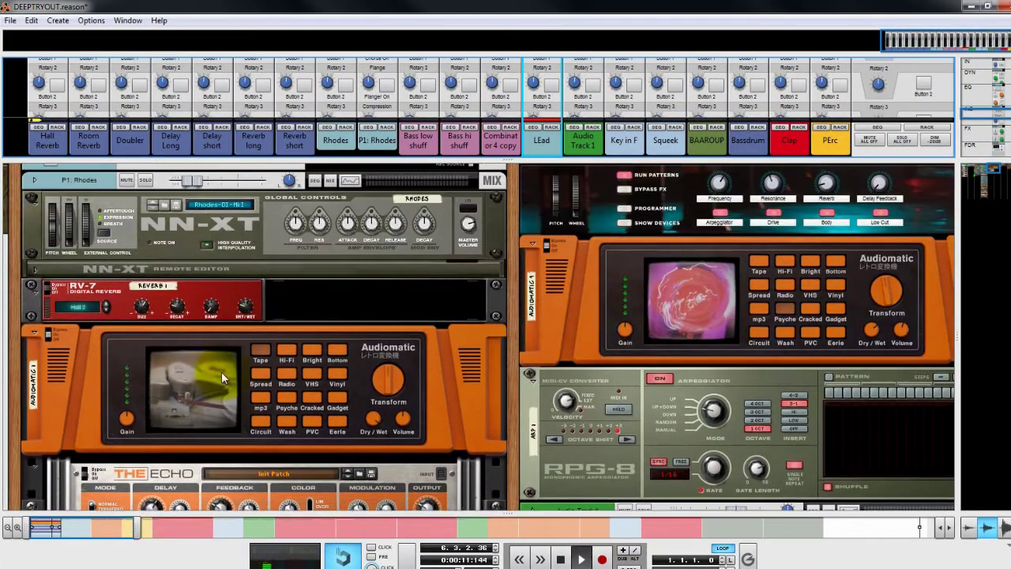
pyautogui.scroll(-9, 210, 369)
pyautogui.scroll(-2, 188, 387)
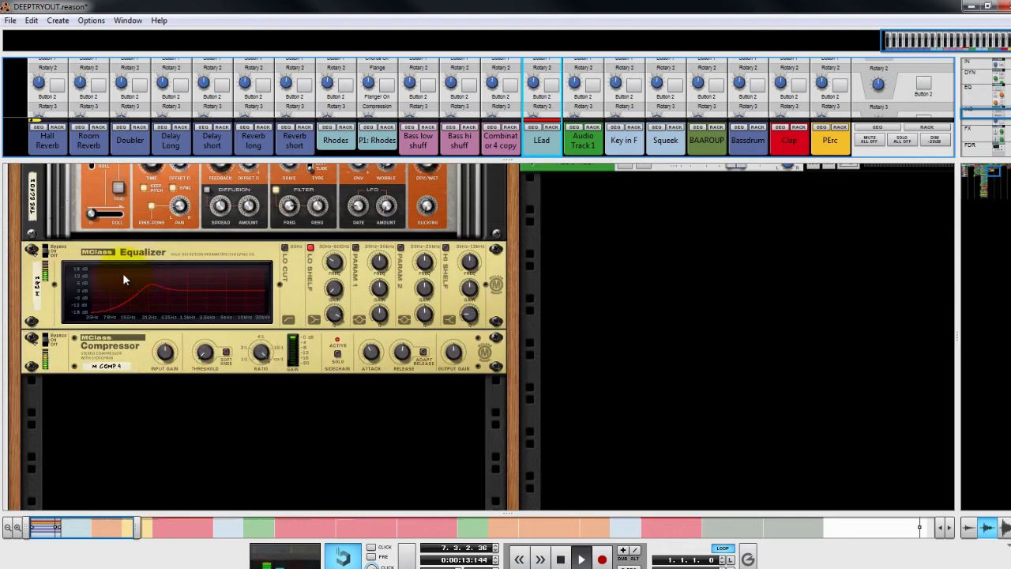
pyautogui.click(553, 554)
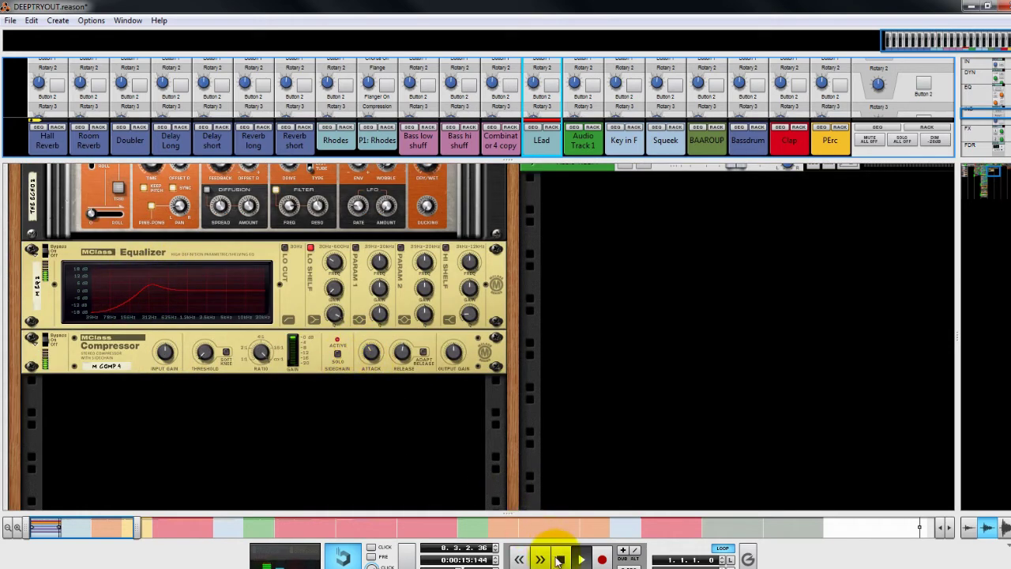
# Raise the Bass hi shuff channel's fader to about 8.06 dB in the mixer during playback.
pyautogui.press('F5')
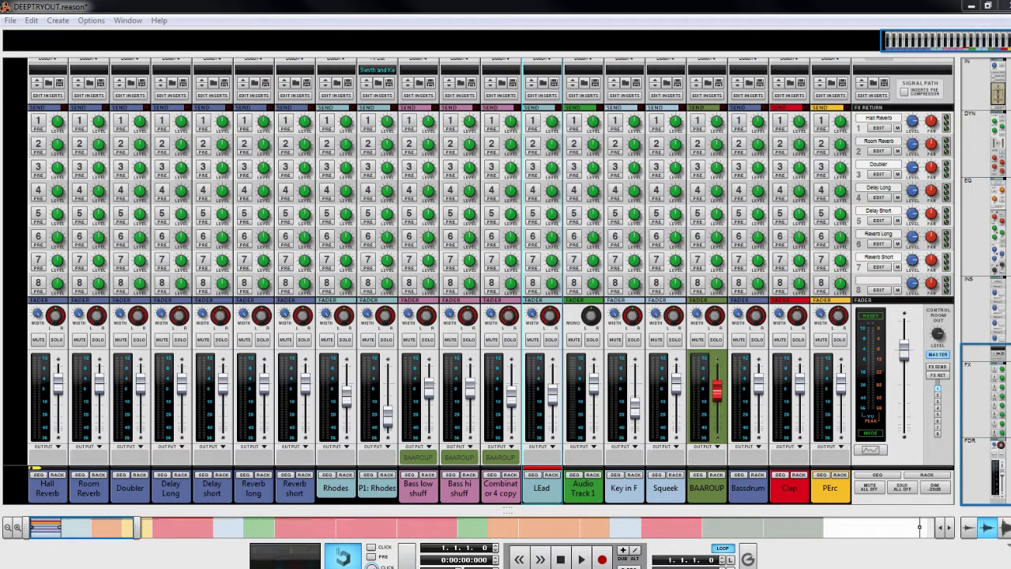
pyautogui.click(579, 560)
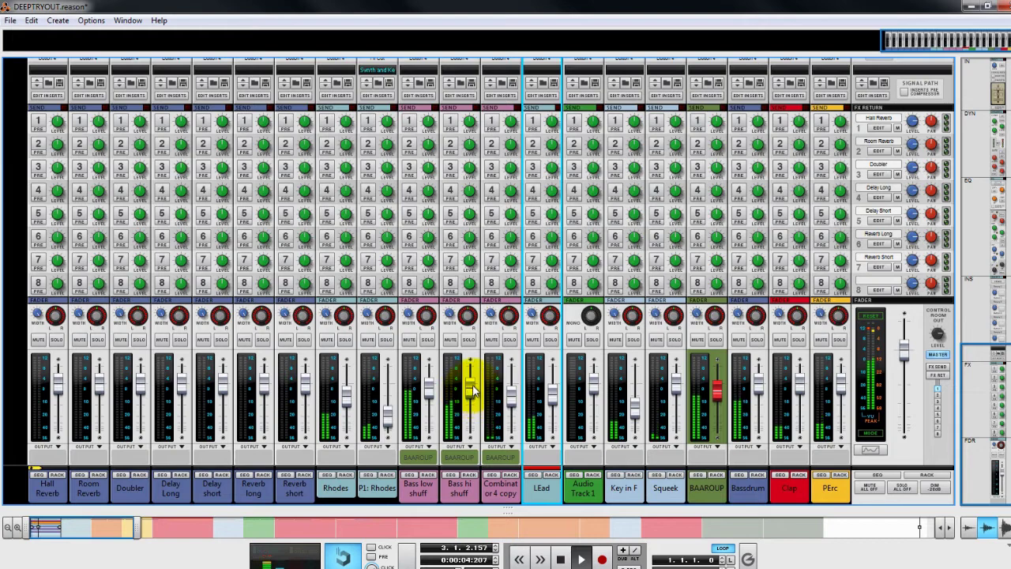
pyautogui.moveTo(472, 388); pyautogui.dragTo(472, 364)
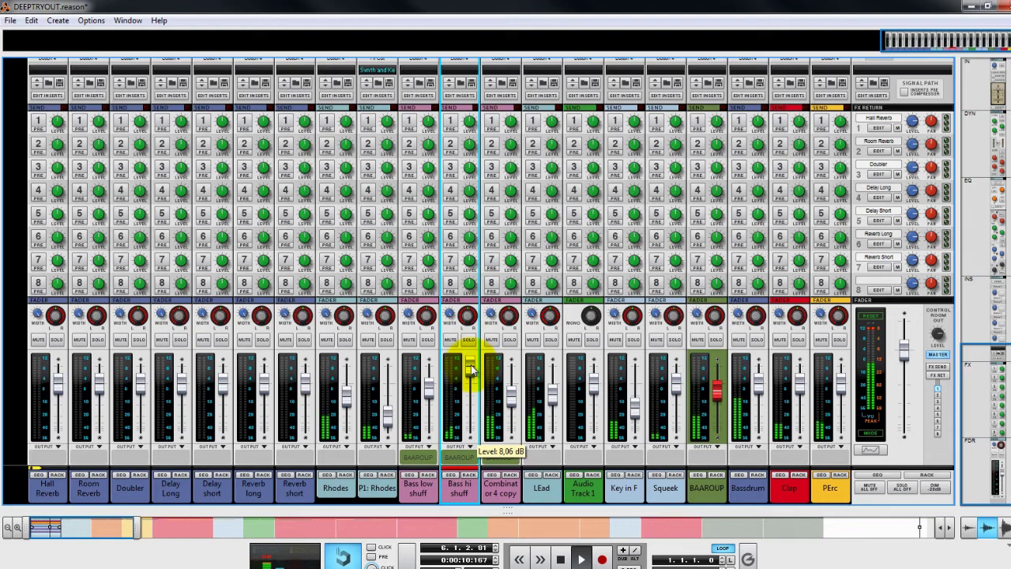
# Enable the RV7000's EQ with a low gain of -18.0 dB at 322 Hz, and lower the reverb's dry-wet mix.
pyautogui.press('F6')
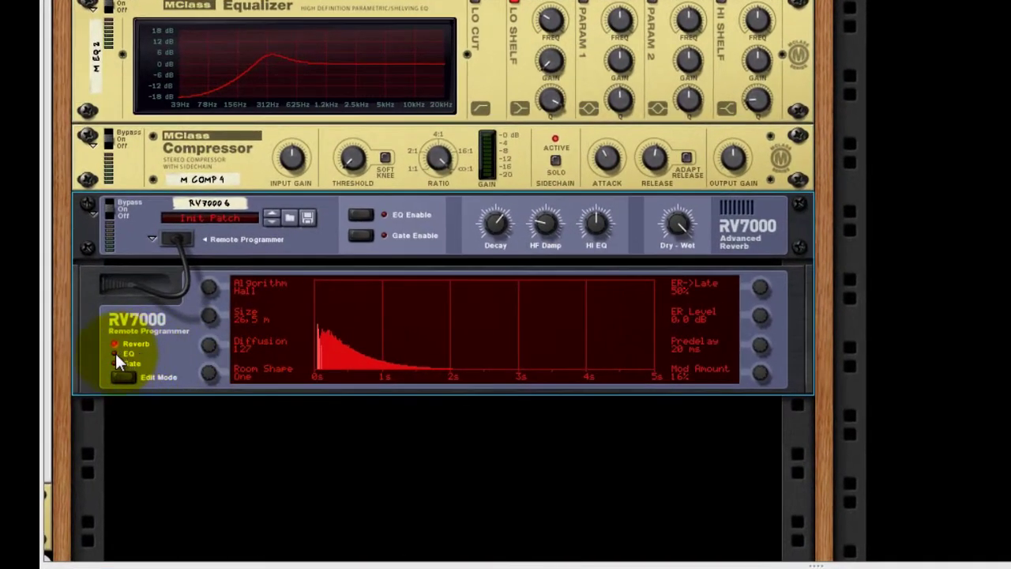
pyautogui.click(107, 357)
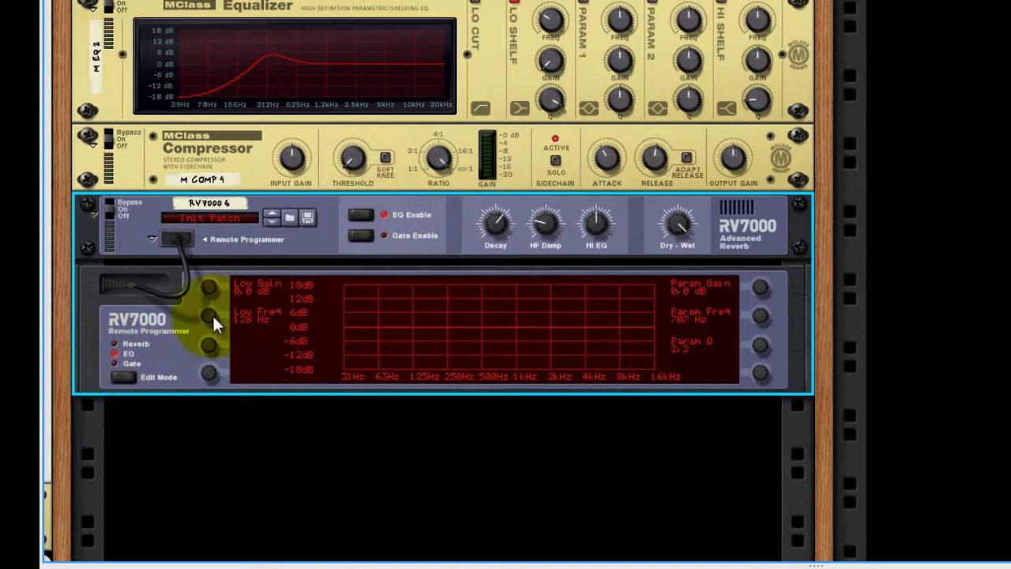
pyautogui.moveTo(211, 315); pyautogui.dragTo(249, 542)
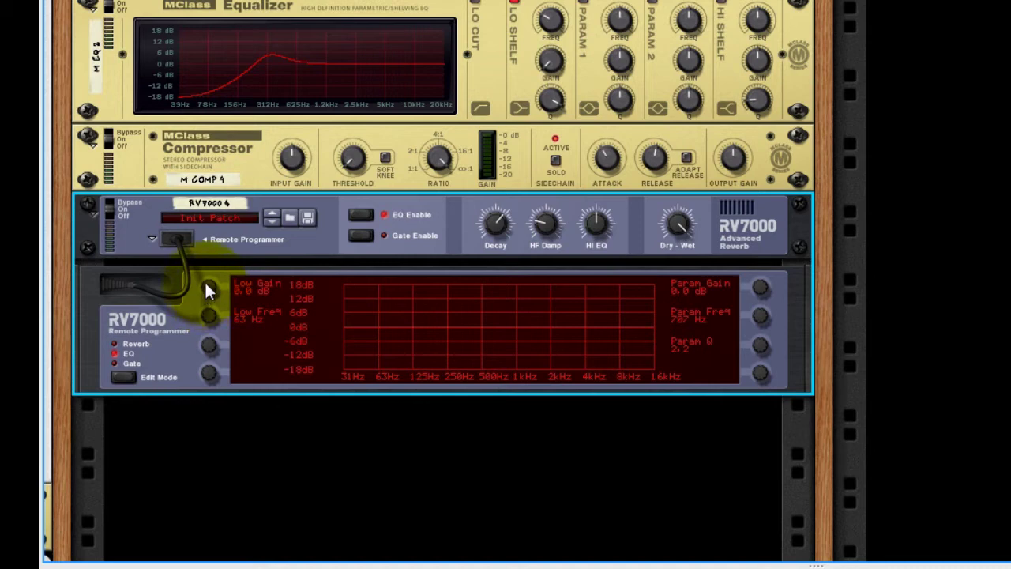
pyautogui.moveTo(208, 289); pyautogui.dragTo(214, 451)
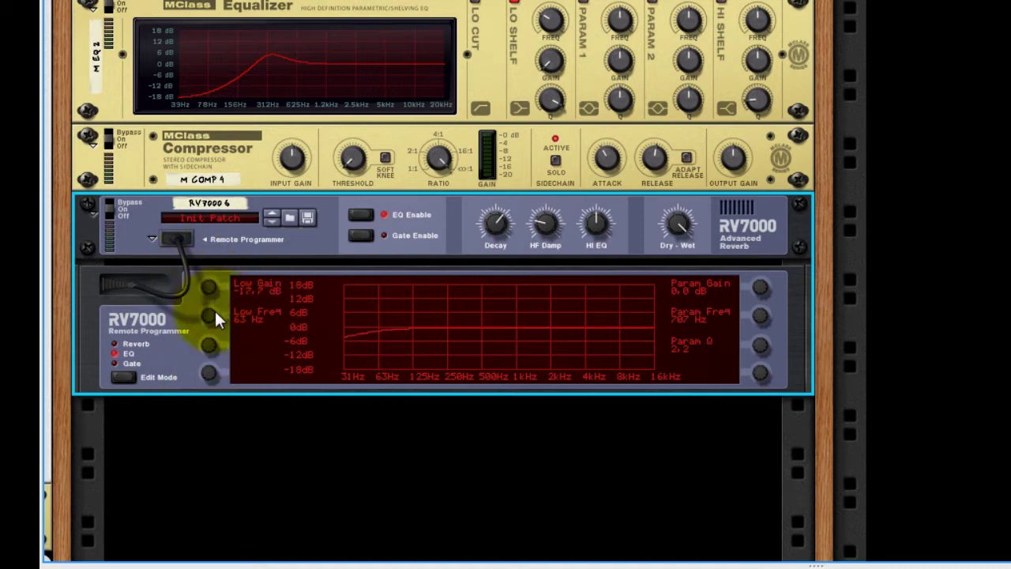
pyautogui.moveTo(214, 310); pyautogui.dragTo(240, 173)
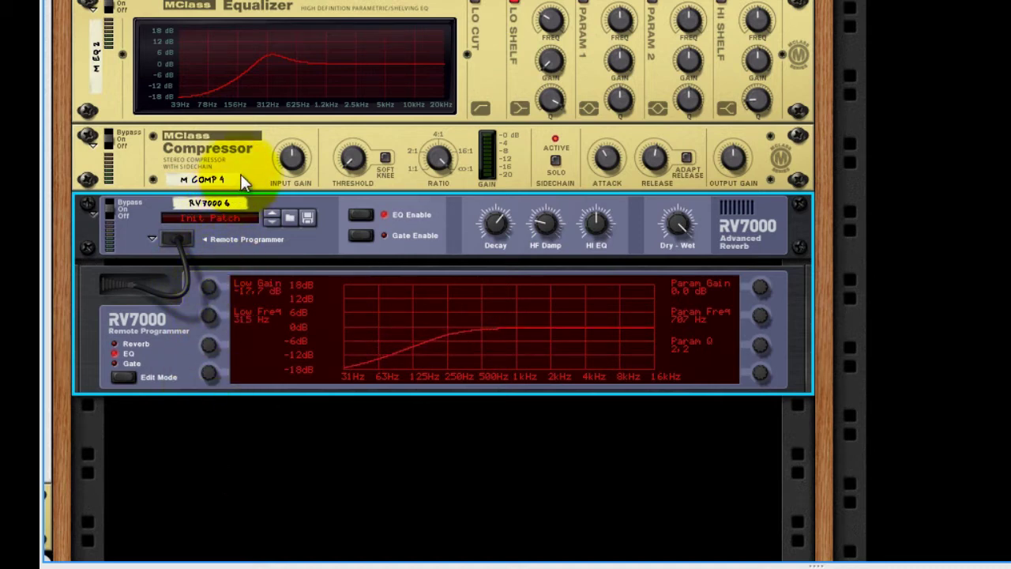
pyautogui.moveTo(207, 242); pyautogui.dragTo(212, 371)
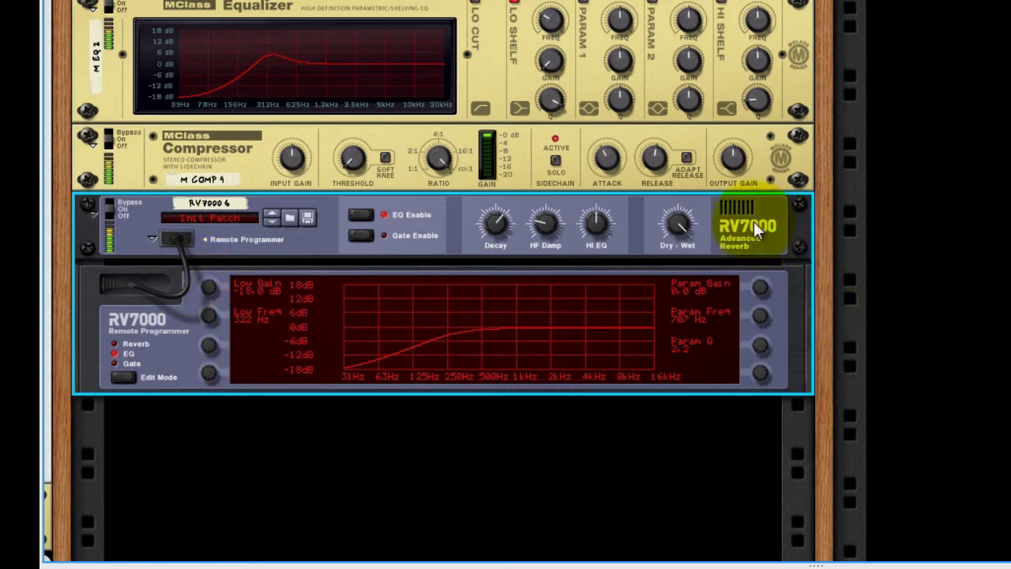
pyautogui.moveTo(667, 221); pyautogui.dragTo(719, 378)
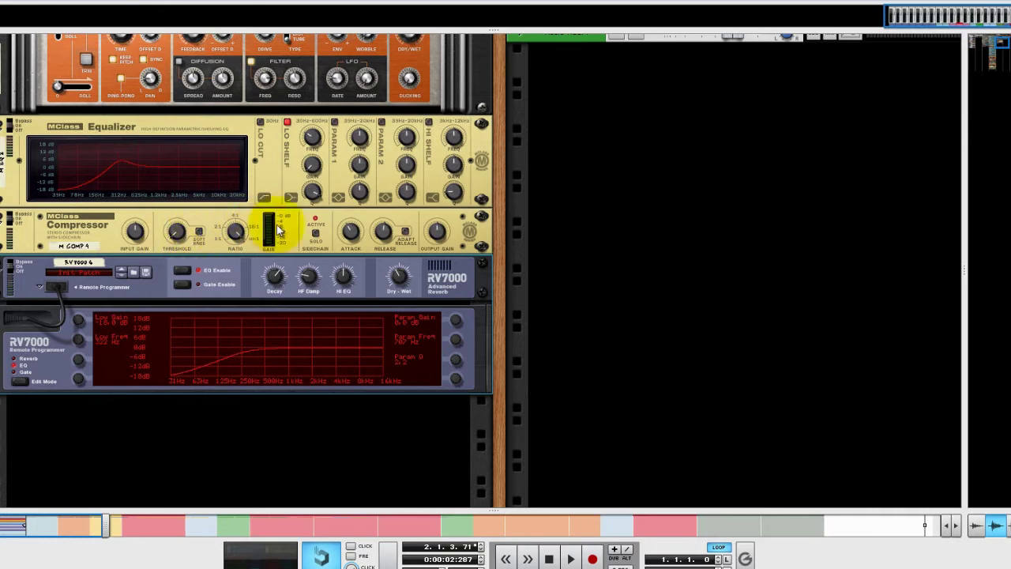
# Solo the P1: Rhodes channel and play the song from the beginning.
pyautogui.scroll(5, 268, 231)
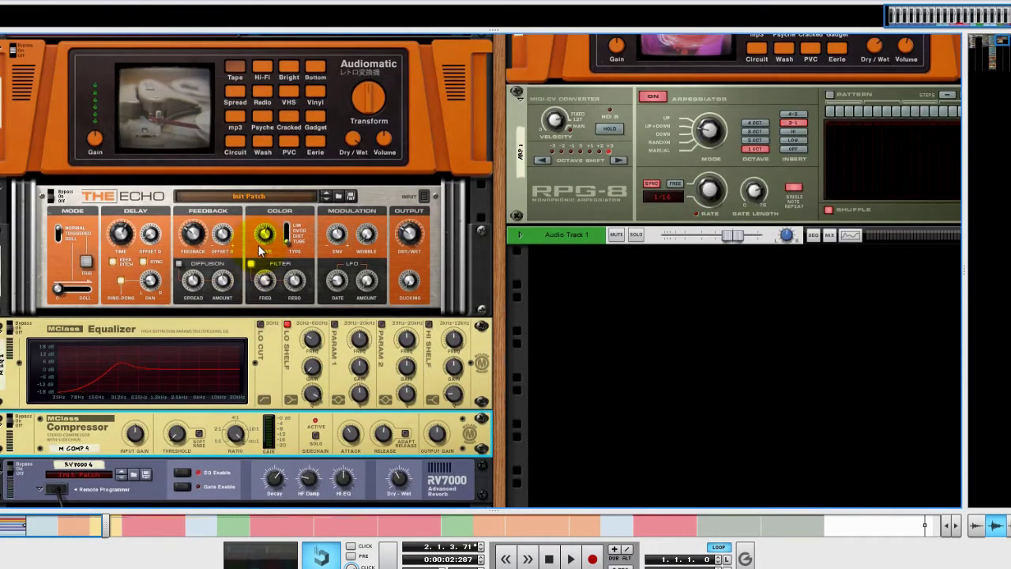
pyautogui.scroll(5, 266, 206)
pyautogui.click(114, 91)
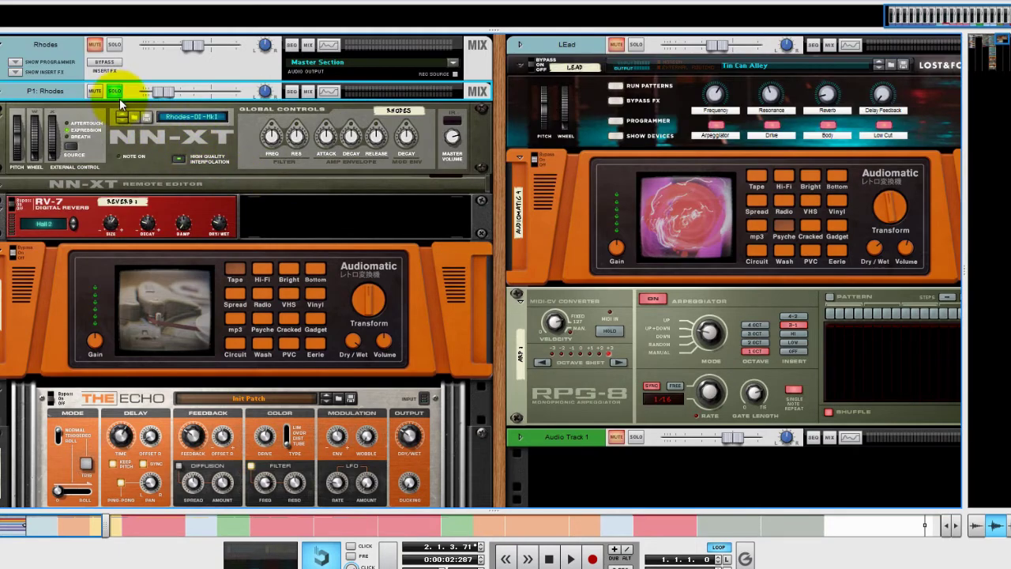
pyautogui.click(550, 559)
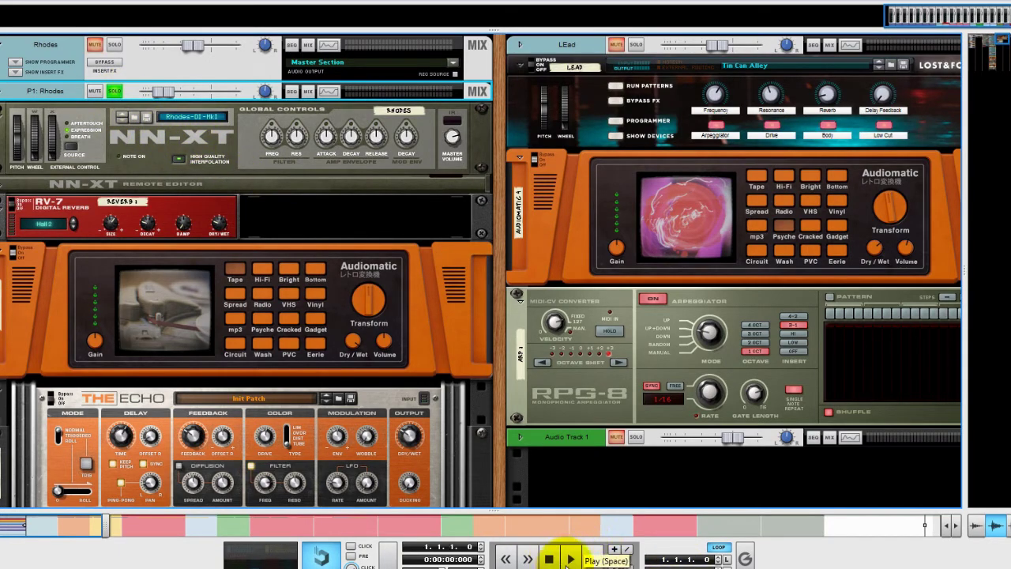
pyautogui.click(570, 559)
# Insert another MClass Equalizer between the existing equalizer and the compressor in the Rhodes effects chain.
pyautogui.scroll(-9, 207, 324)
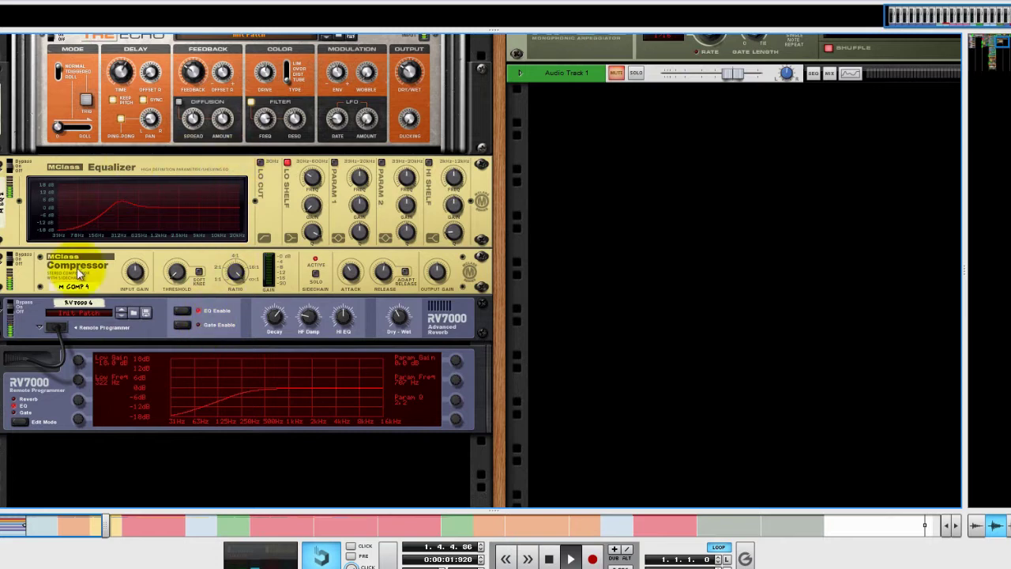
pyautogui.rightClick(268, 213)
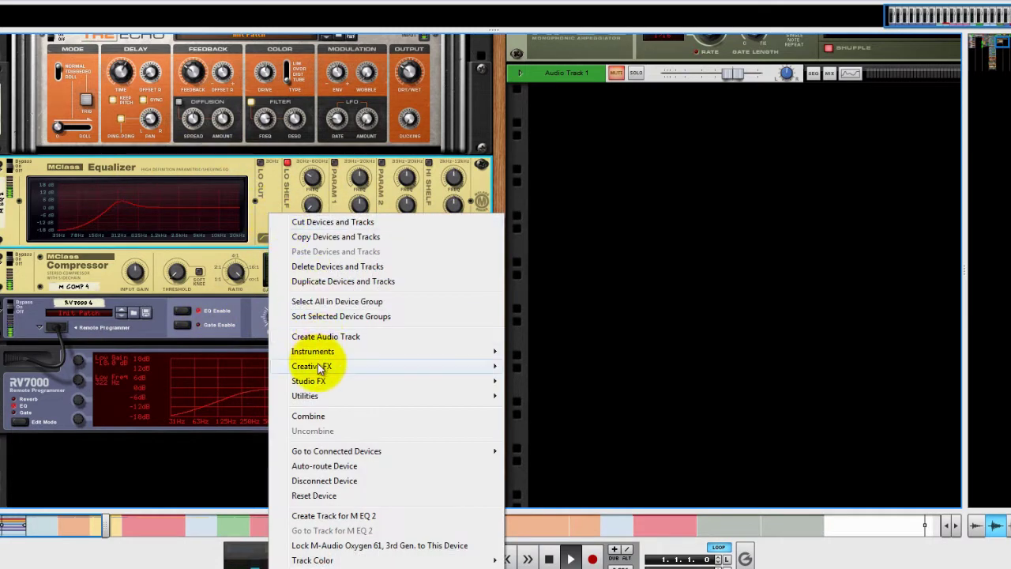
pyautogui.moveTo(489, 368)
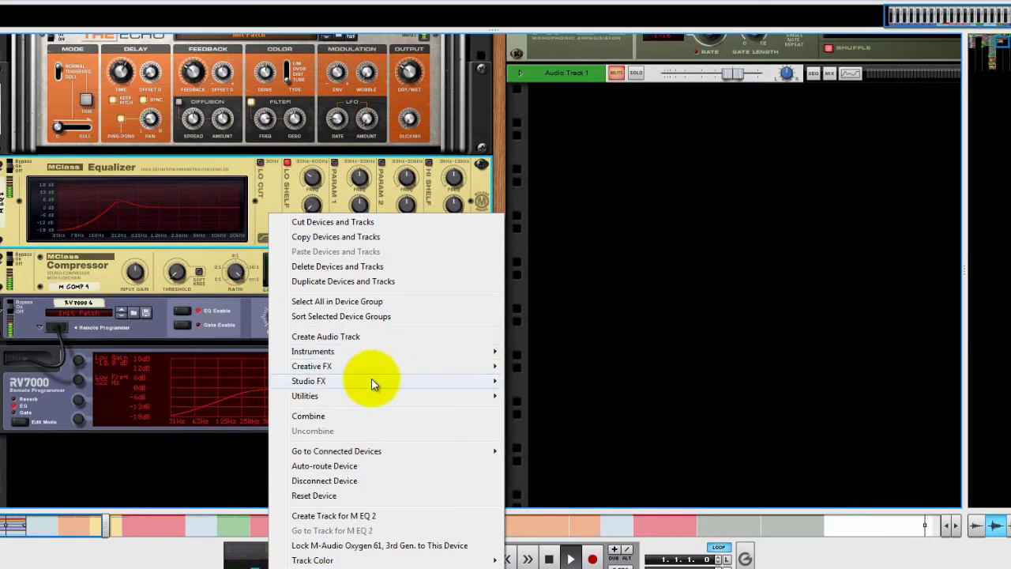
pyautogui.moveTo(372, 383)
pyautogui.click(563, 177)
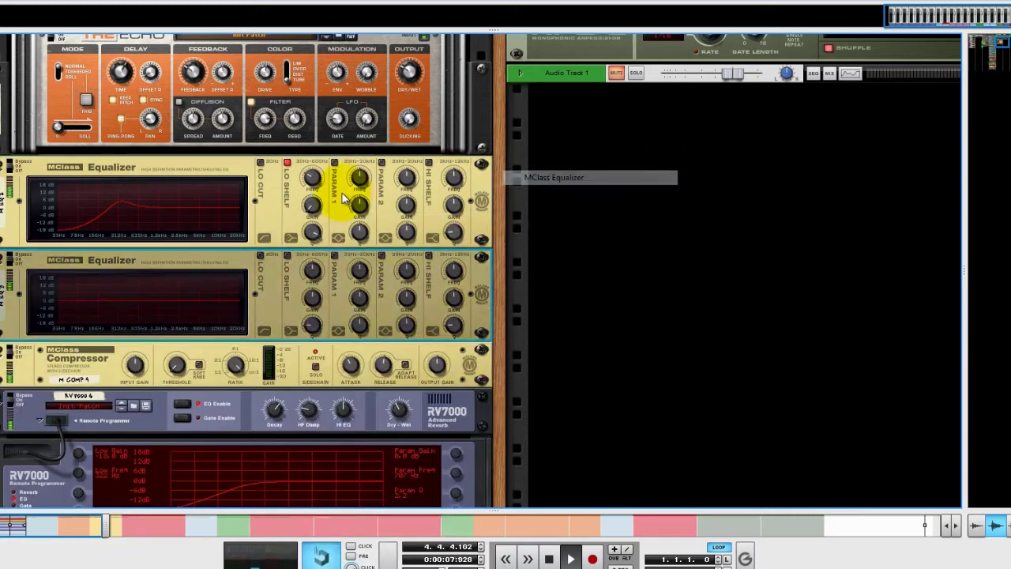
# Enable Param 1 on the newly added equalizer, boost its gain and sweep its frequency, ending with playback stopped.
pyautogui.click(335, 255)
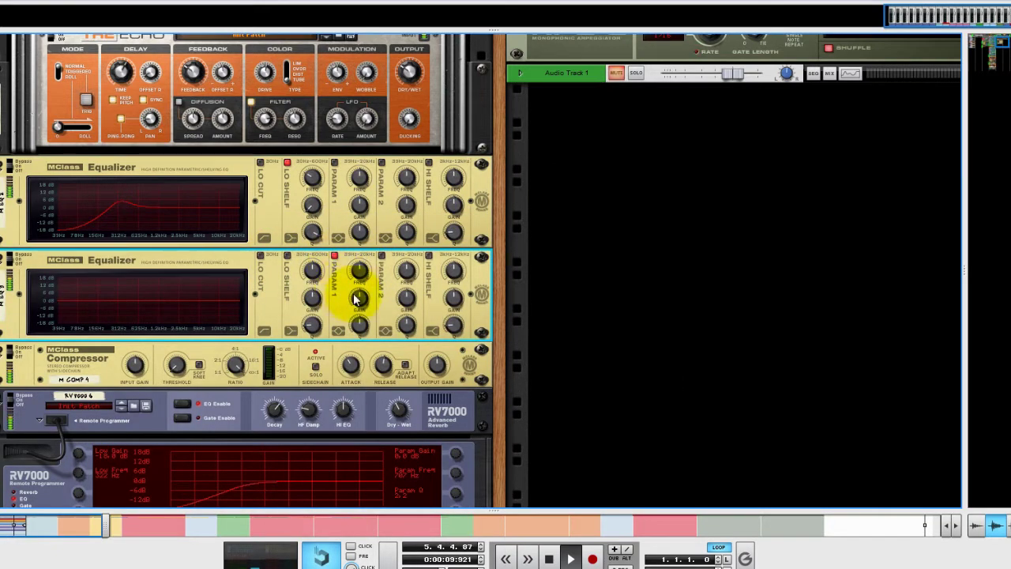
pyautogui.moveTo(358, 294); pyautogui.dragTo(364, 232)
pyautogui.moveTo(360, 270); pyautogui.dragTo(394, 268)
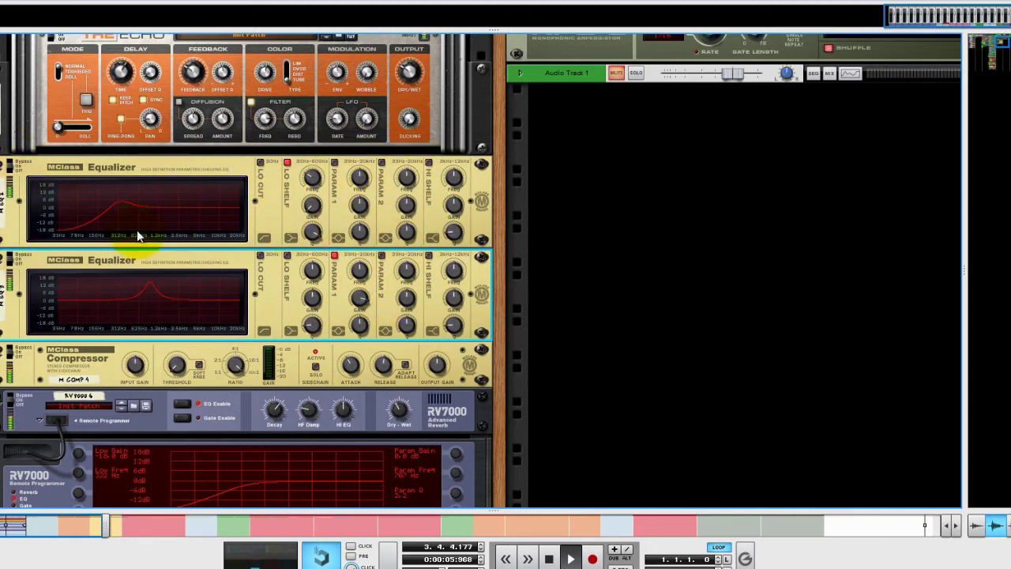
pyautogui.click(553, 559)
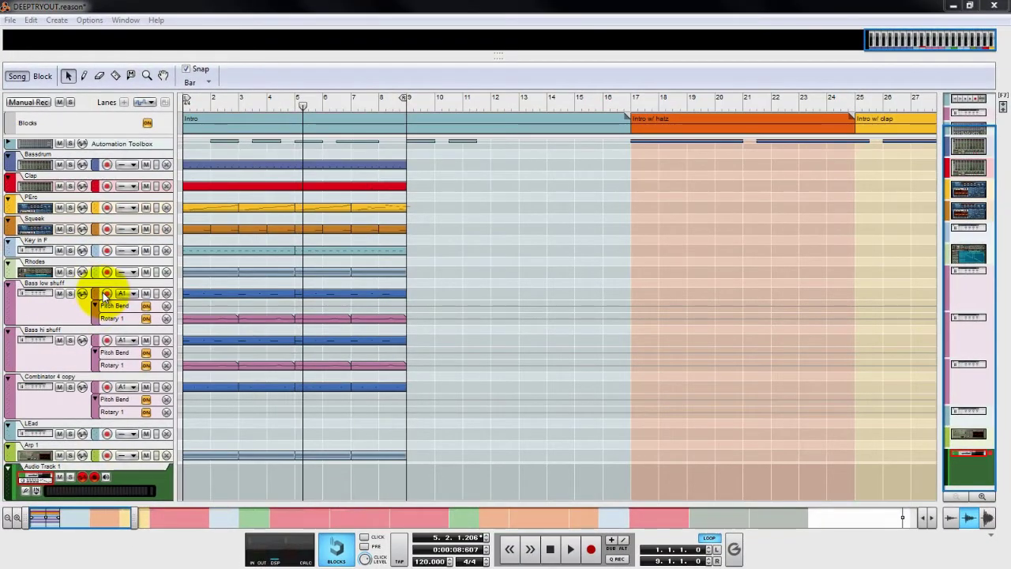
# Solo the Bass low shuff track in the sequencer.
pyautogui.click(70, 293)
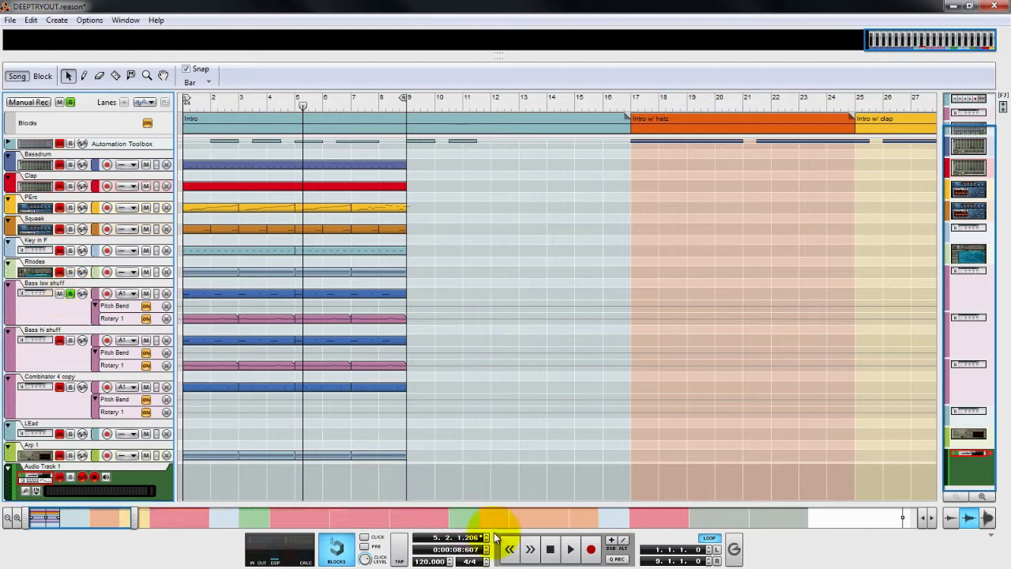
# Play the soloed Bass low shuff track from the beginning, check the mixer channels, and return to the song start.
pyautogui.click(550, 549)
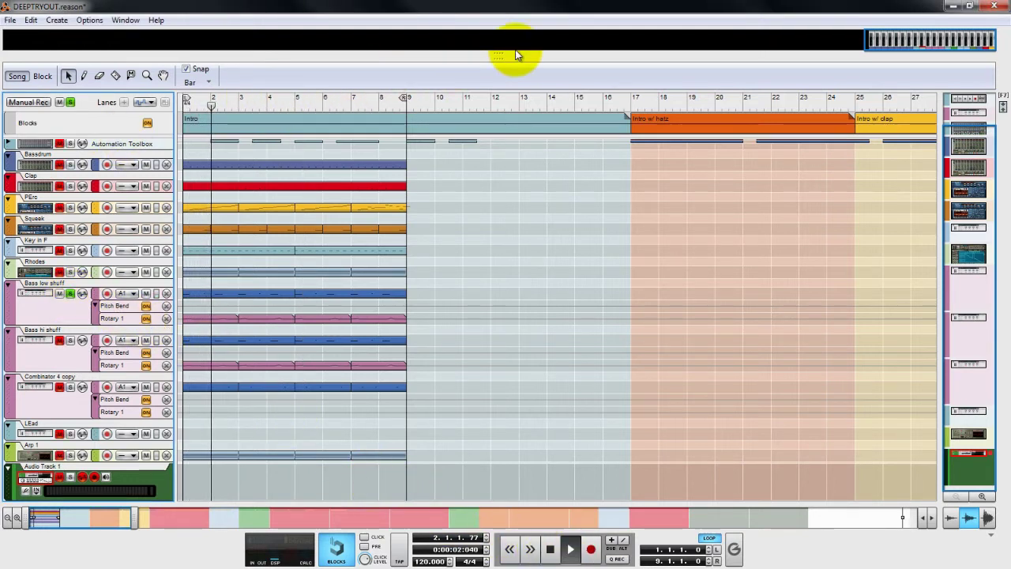
pyautogui.moveTo(508, 57); pyautogui.dragTo(774, 136)
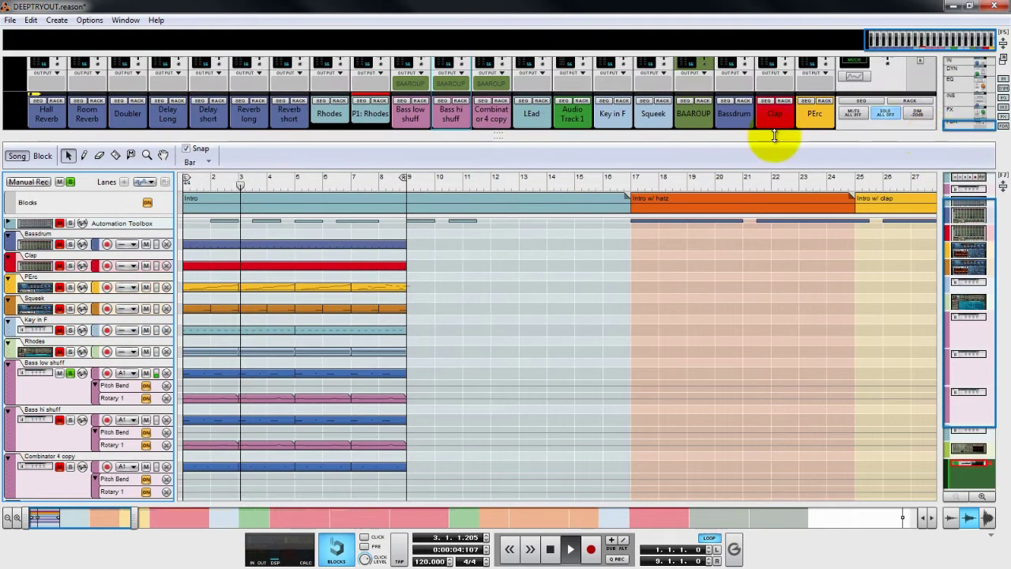
pyautogui.moveTo(504, 136); pyautogui.dragTo(476, 3)
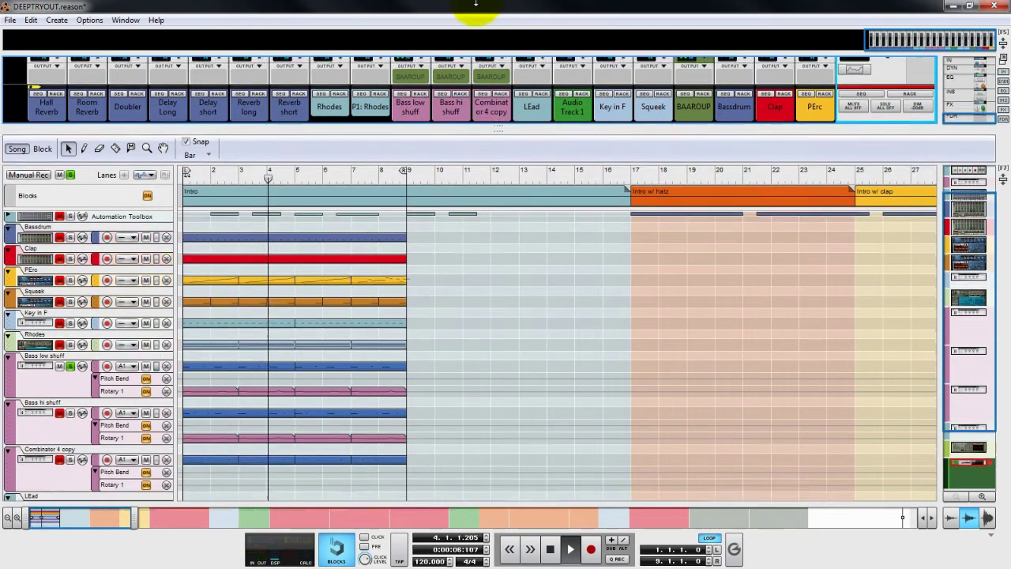
pyautogui.doubleClick(551, 549)
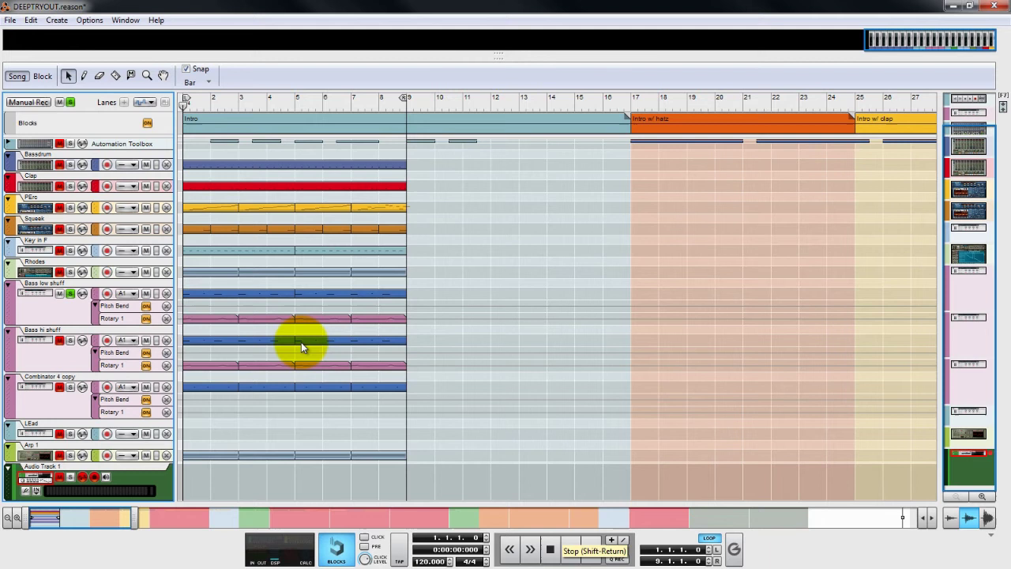
pyautogui.click(71, 295)
pyautogui.click(71, 295)
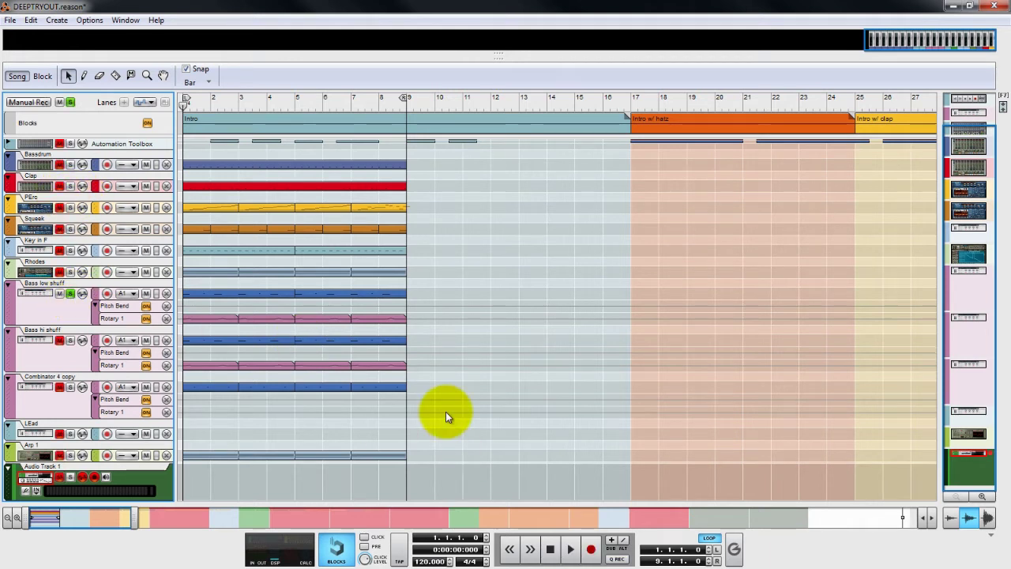
# Play the Bass low shuff track from the beginning, switching the solo to Bass hi shuff during playback.
pyautogui.click(570, 546)
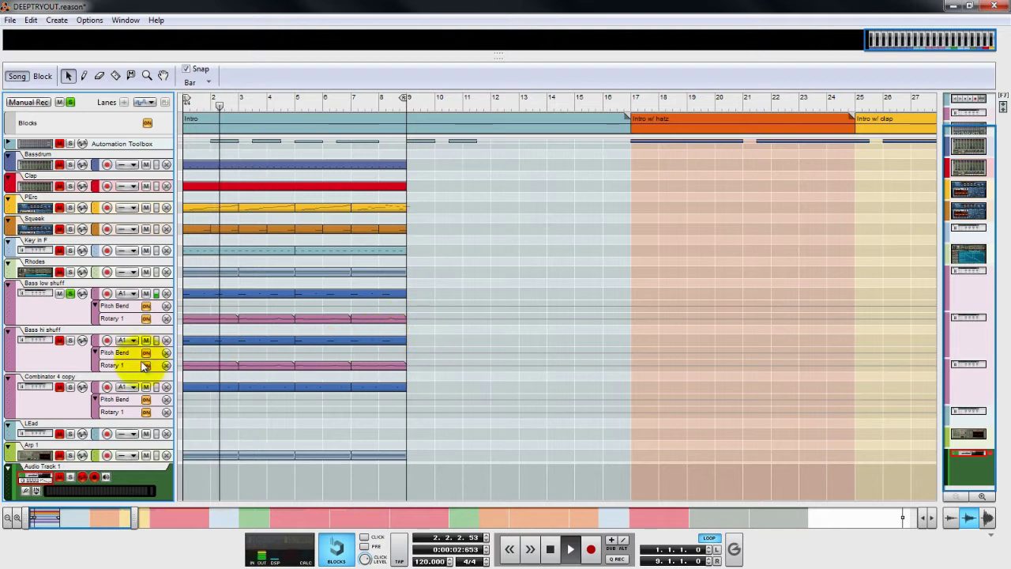
pyautogui.click(71, 294)
pyautogui.click(70, 340)
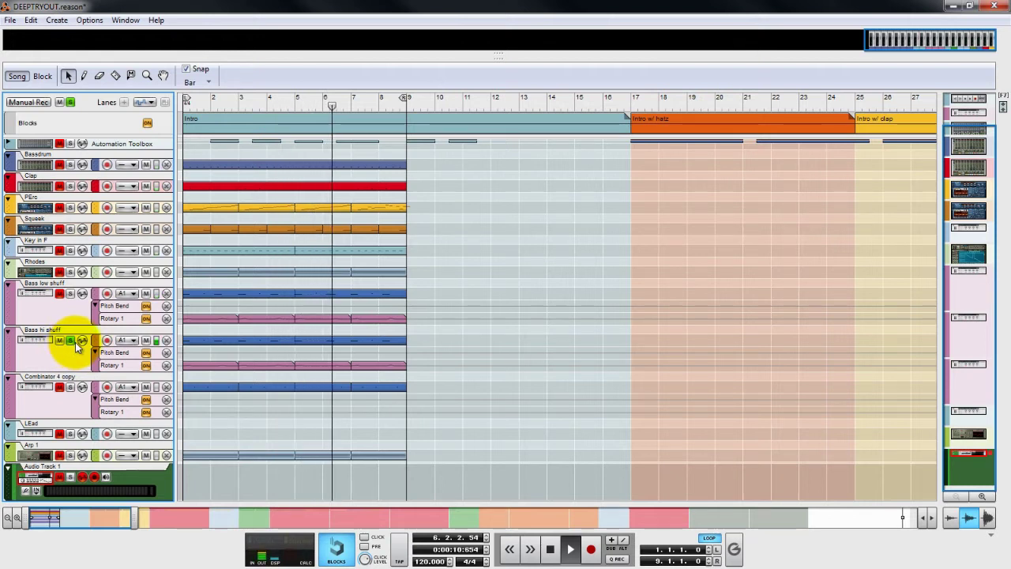
# Add Bass low shuff and Combinator 4 copy to the soloed tracks, listen to all three basses together, and stop playback.
pyautogui.click(70, 294)
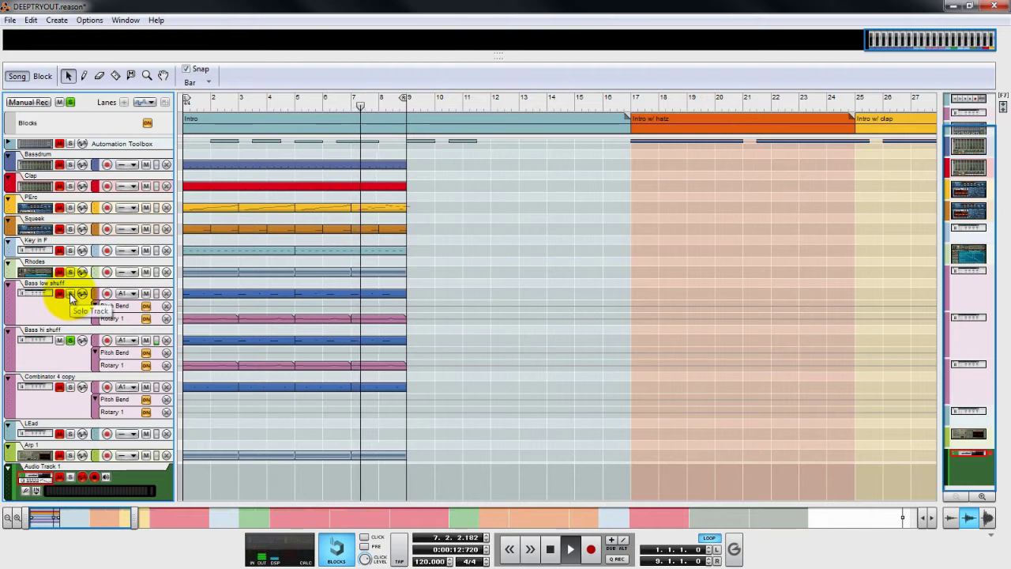
pyautogui.click(71, 387)
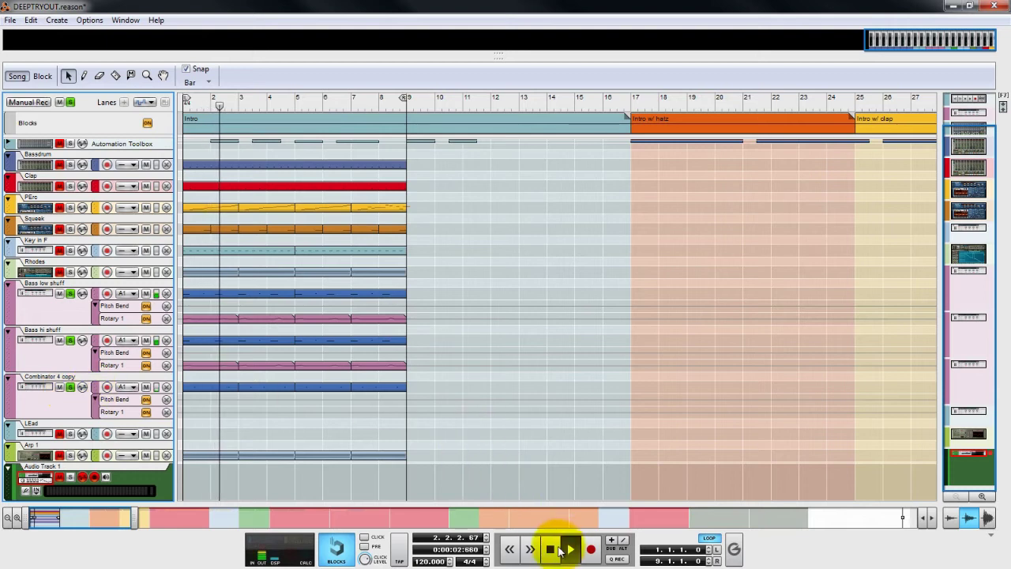
pyautogui.click(551, 549)
# Set the BAAROUP channel's Stereo Imager solo mode to Normal and compare its bypassed and enabled sound during playback.
pyautogui.press('F6')
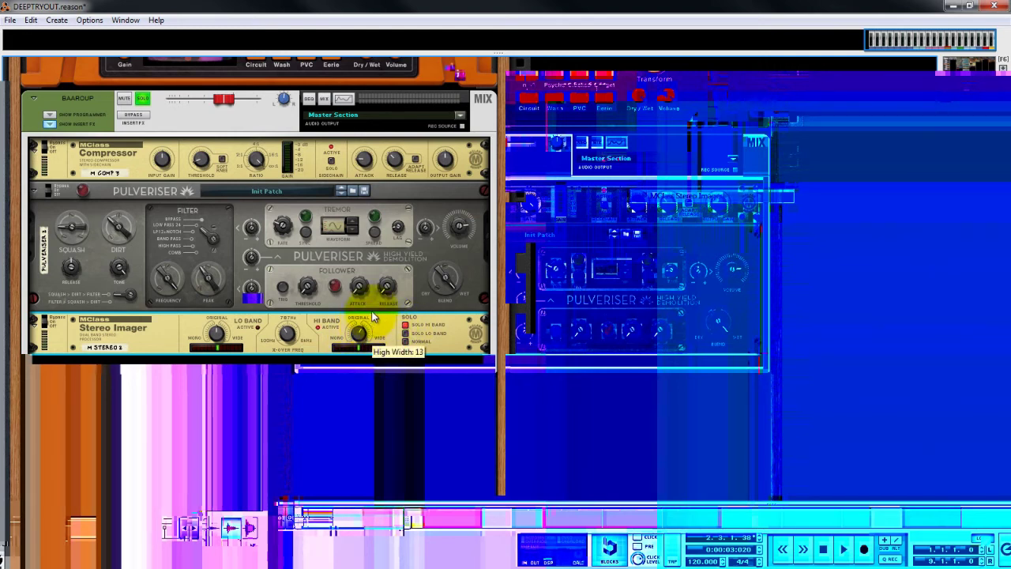
pyautogui.click(407, 341)
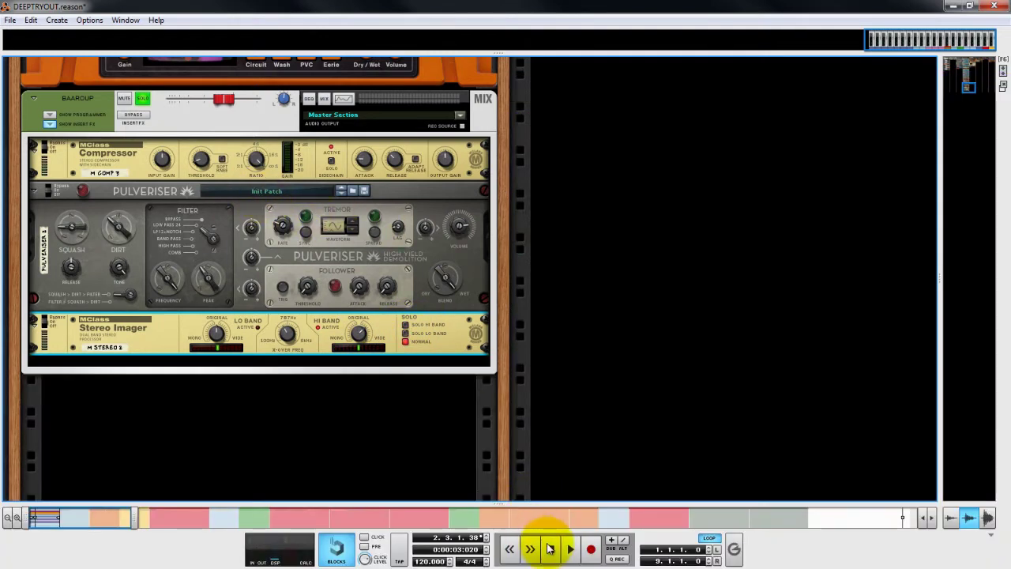
pyautogui.click(550, 548)
pyautogui.click(571, 548)
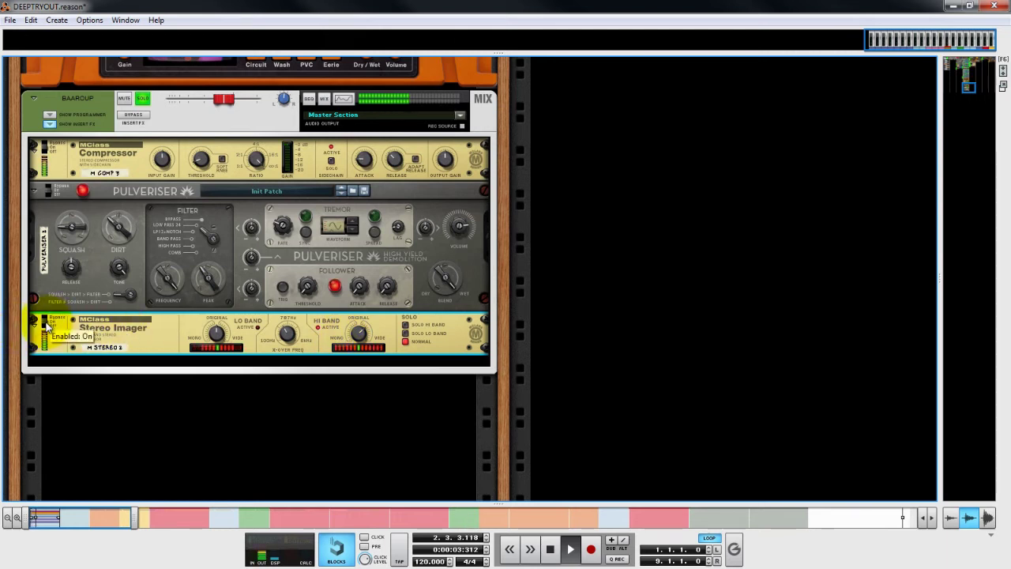
pyautogui.click(44, 320)
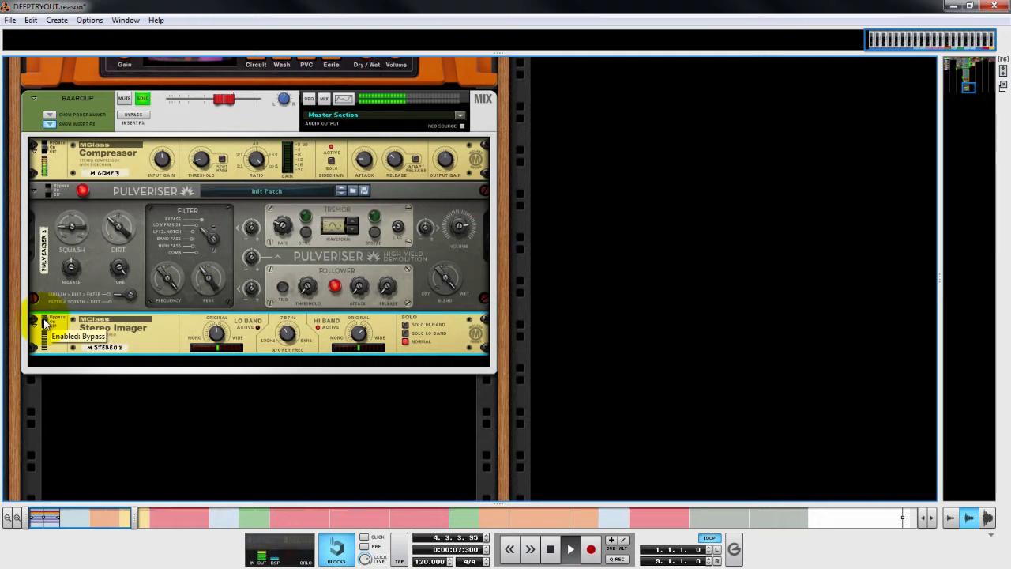
pyautogui.click(44, 323)
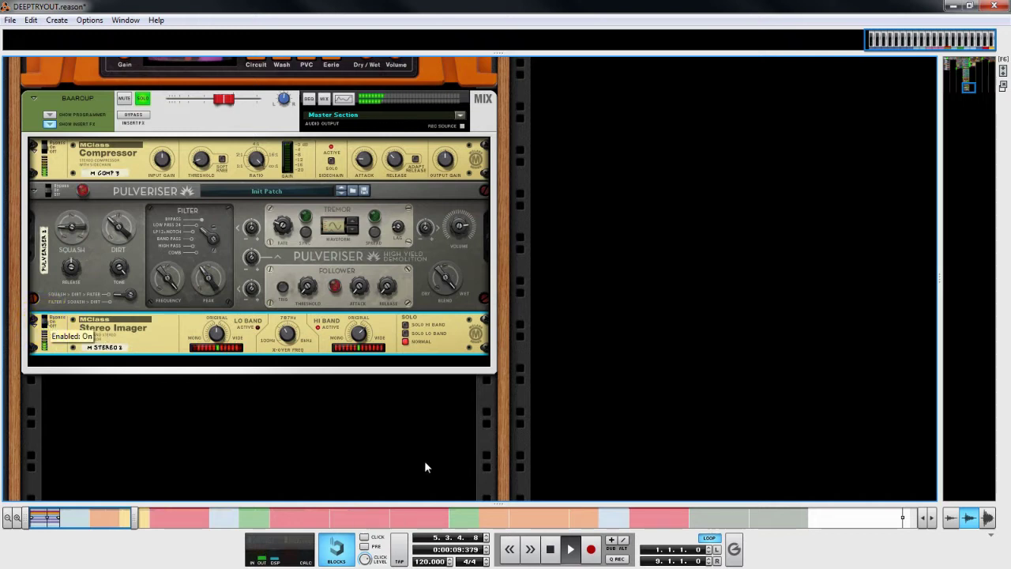
pyautogui.click(551, 545)
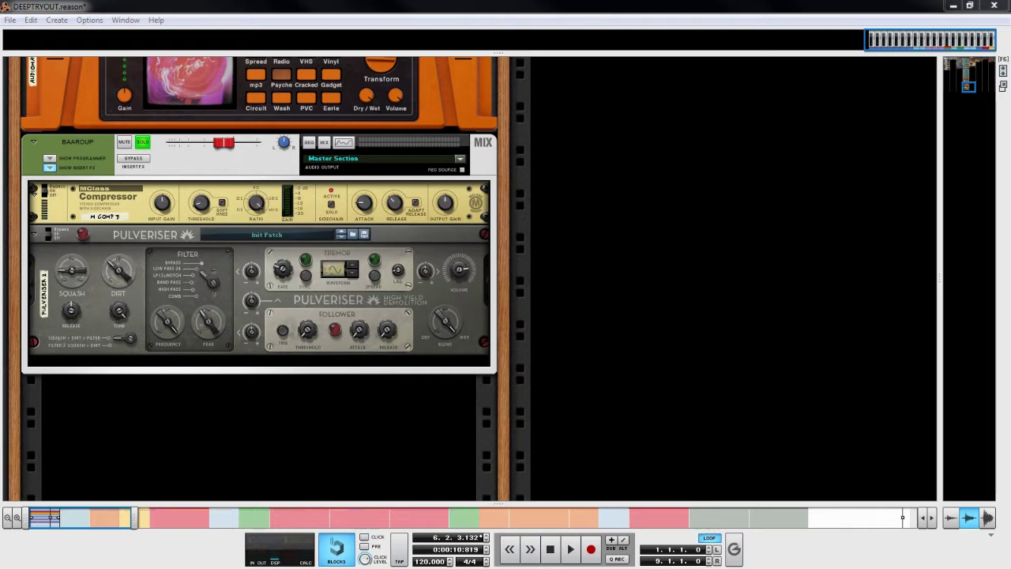
# Add The Echo after the Pulveriser in the BAAROUP channel's insert effects while the song plays.
pyautogui.click(566, 544)
pyautogui.rightClick(81, 345)
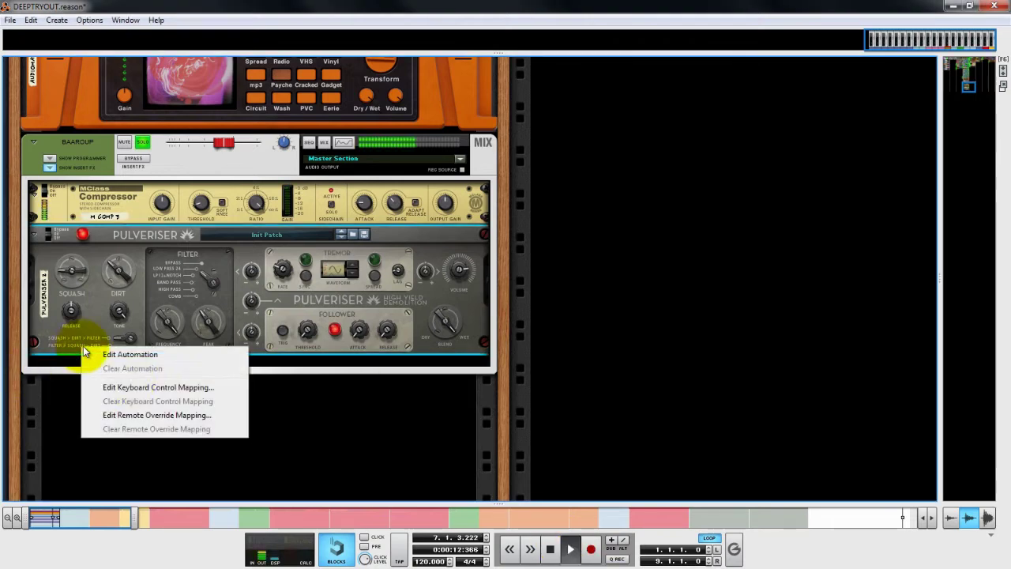
pyautogui.rightClick(59, 363)
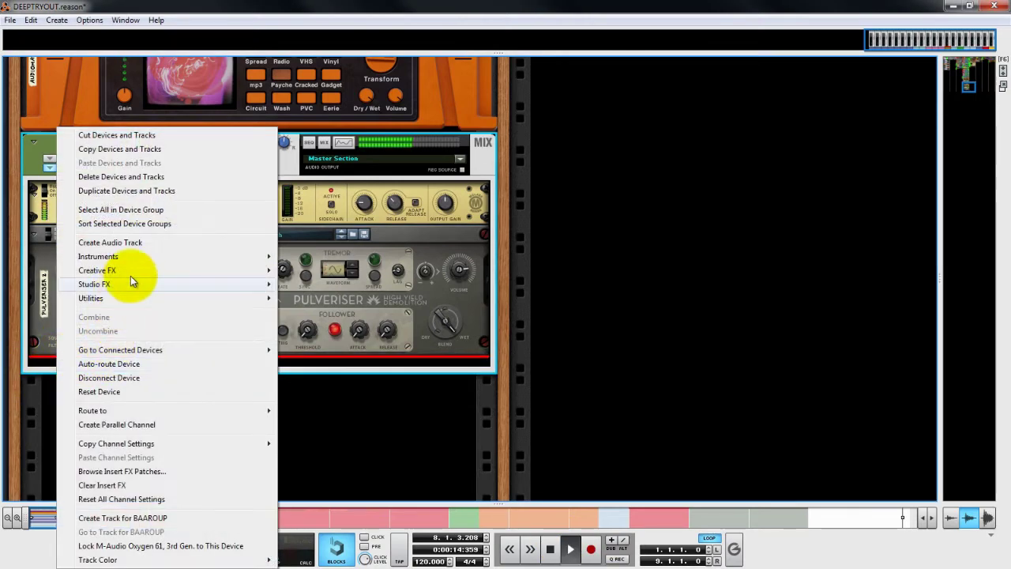
pyautogui.moveTo(127, 271)
pyautogui.click(346, 300)
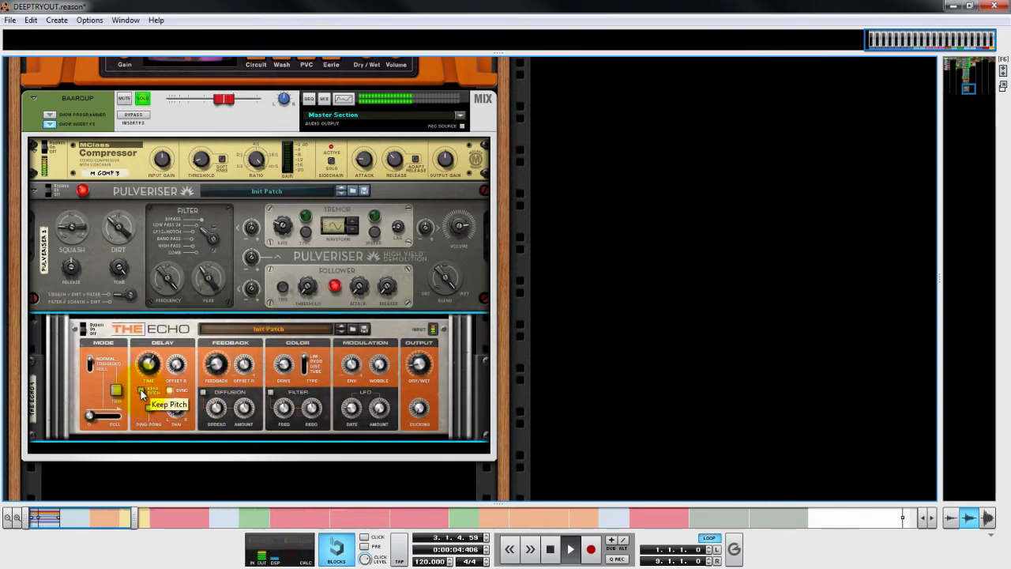
# Enable The Echo's filter, adjust its frequency during playback, and stop the song.
pyautogui.click(271, 394)
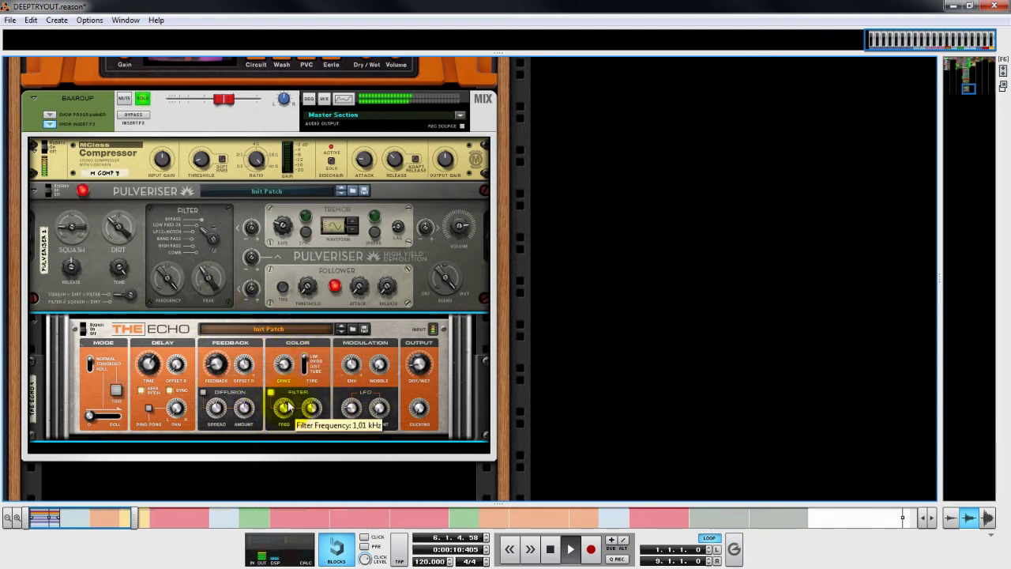
pyautogui.moveTo(289, 407); pyautogui.dragTo(292, 382)
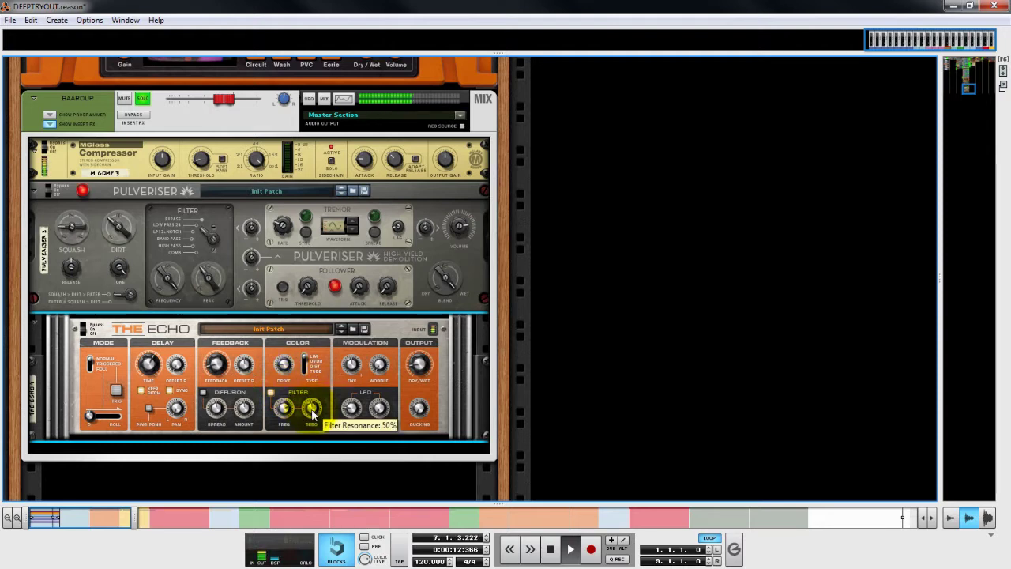
pyautogui.click(550, 550)
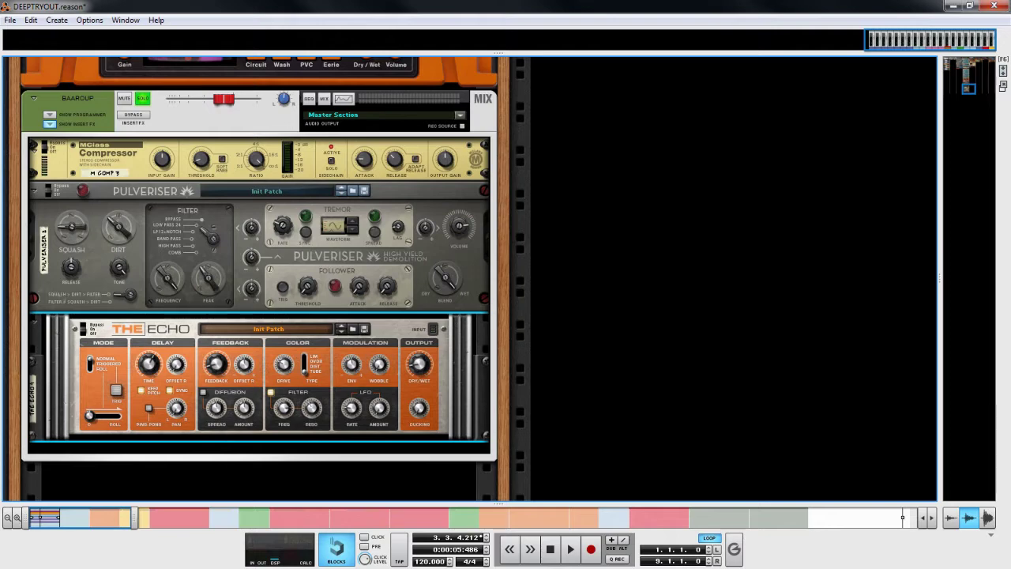
# Return to the sequencer with all track solos cleared and look over the channel faders in the mixer.
pyautogui.moveTo(501, 507); pyautogui.dragTo(492, 42)
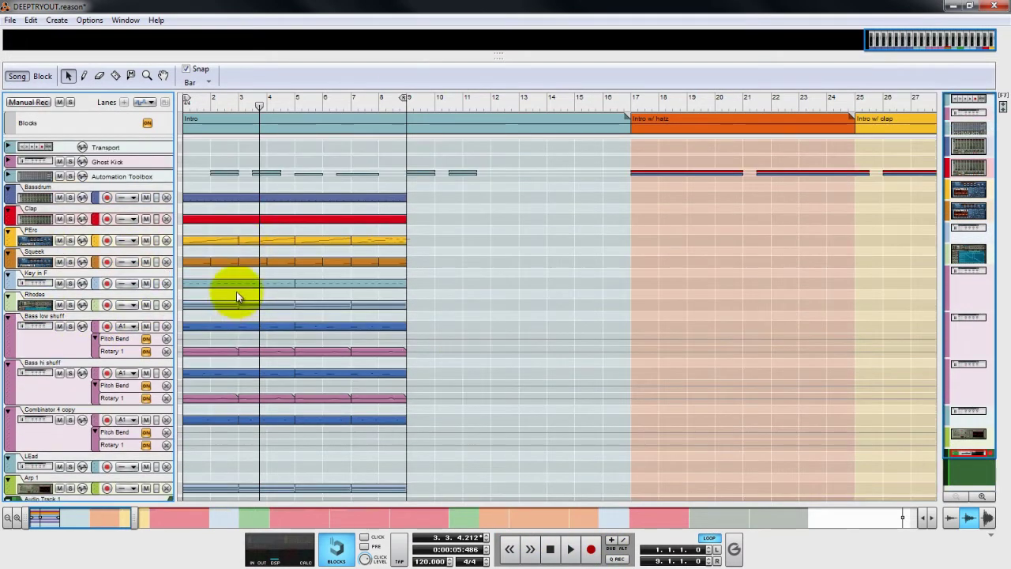
pyautogui.scroll(2, 237, 294)
pyautogui.scroll(-2, 226, 316)
pyautogui.scroll(2, 214, 283)
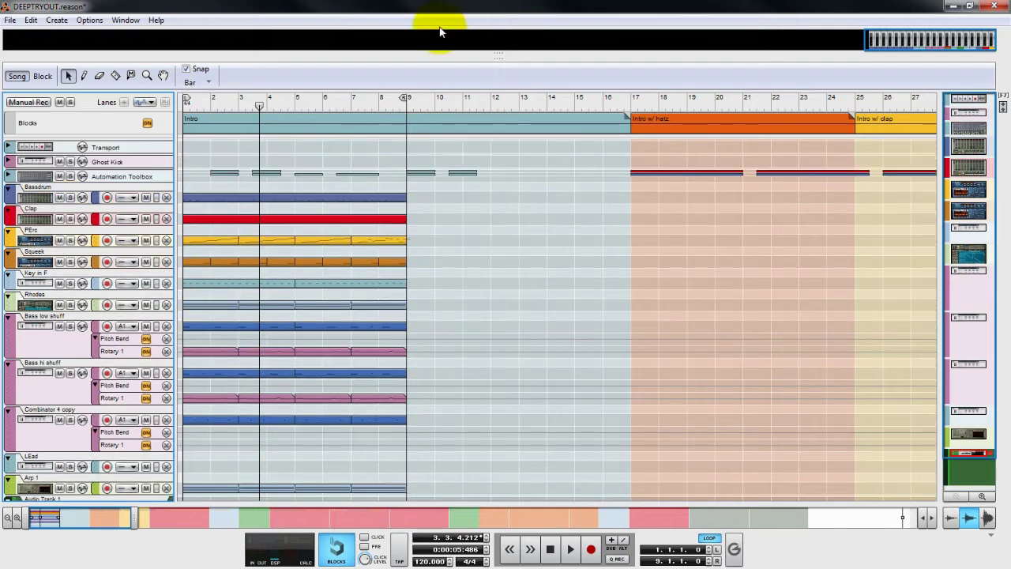
pyautogui.moveTo(512, 60); pyautogui.dragTo(736, 162)
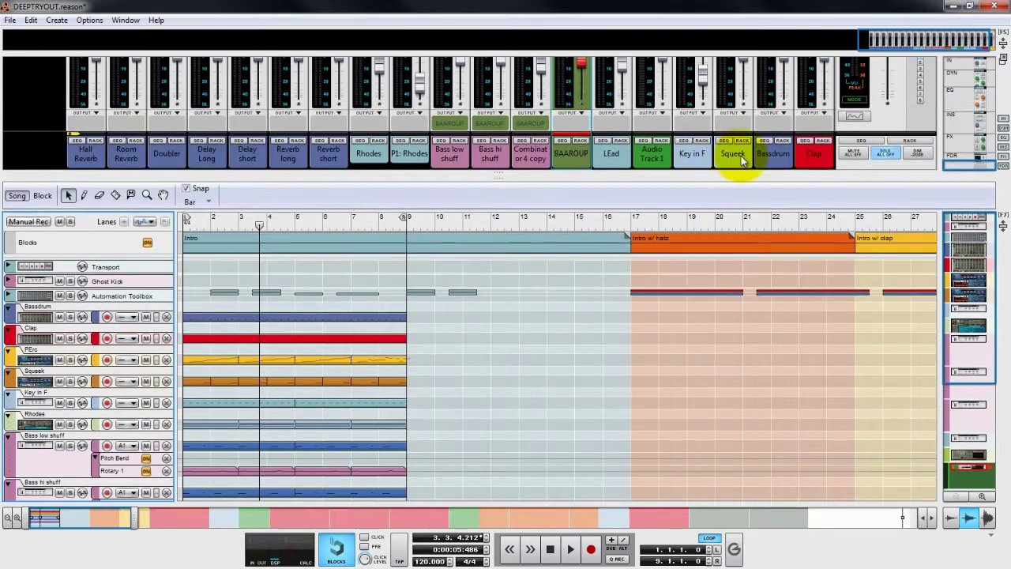
pyautogui.moveTo(474, 181); pyautogui.dragTo(463, 4)
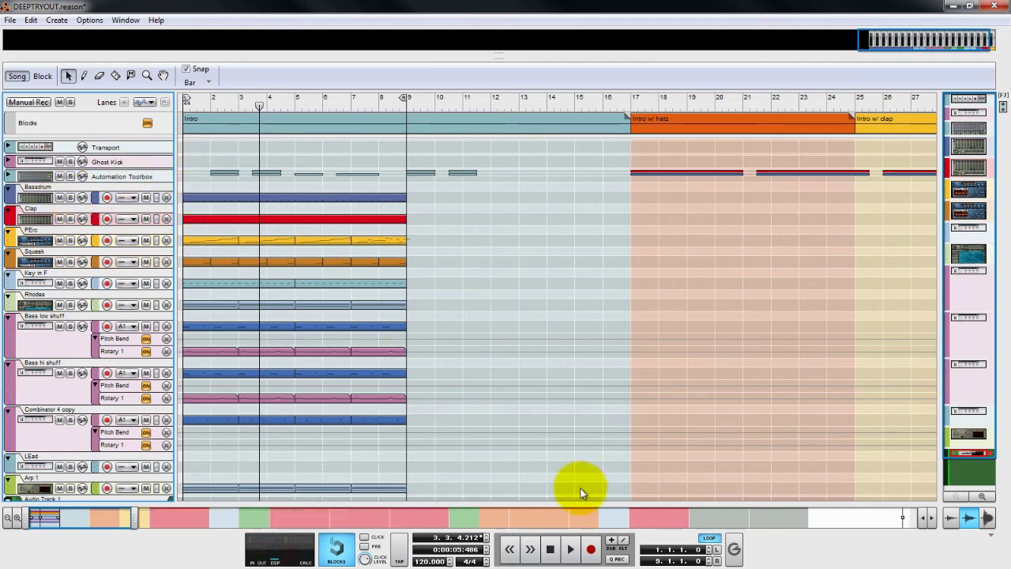
# Solo the Bassdrum and Clap tracks and play the song from the beginning.
pyautogui.click(551, 549)
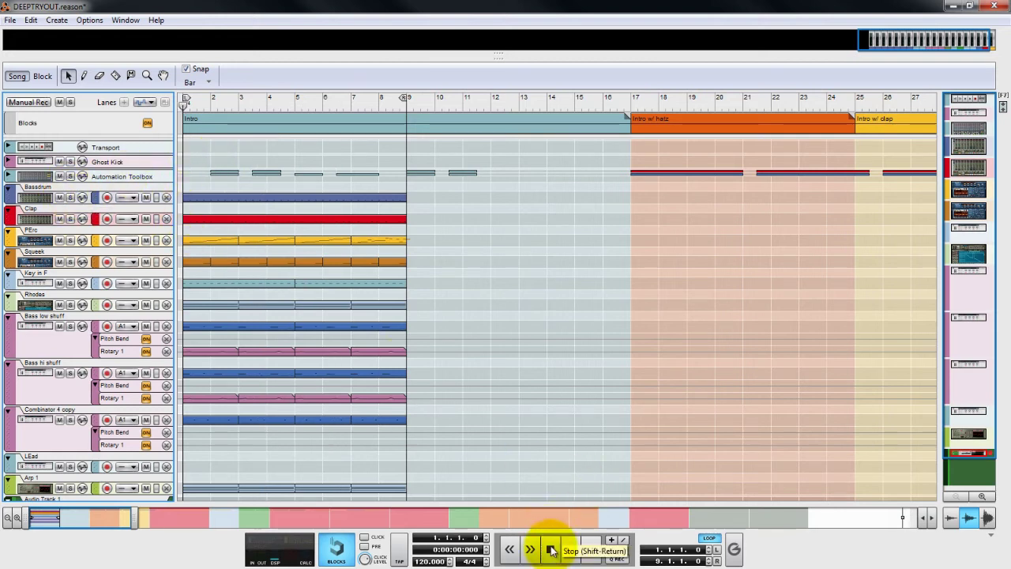
pyautogui.click(70, 198)
pyautogui.click(70, 219)
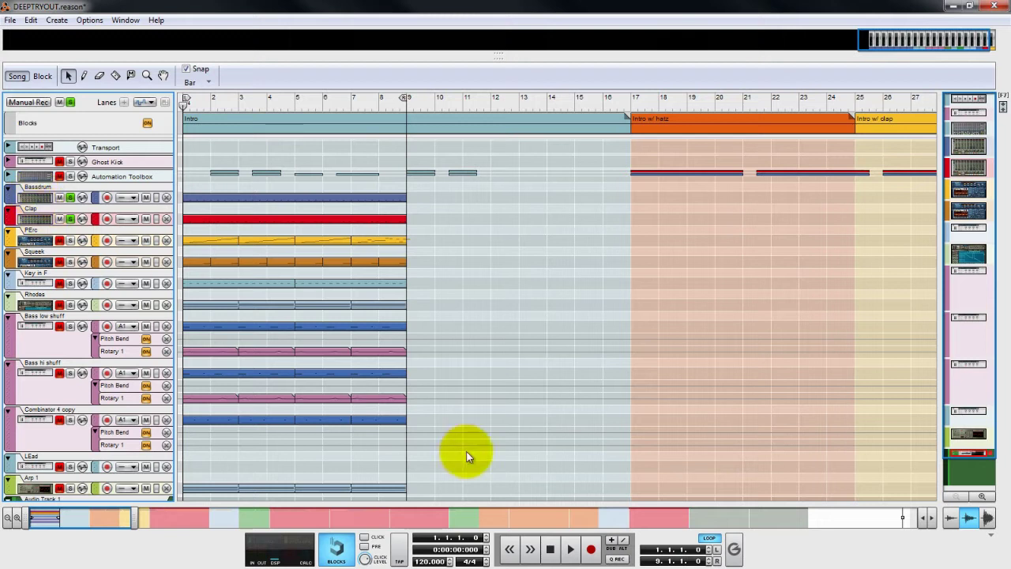
pyautogui.click(570, 550)
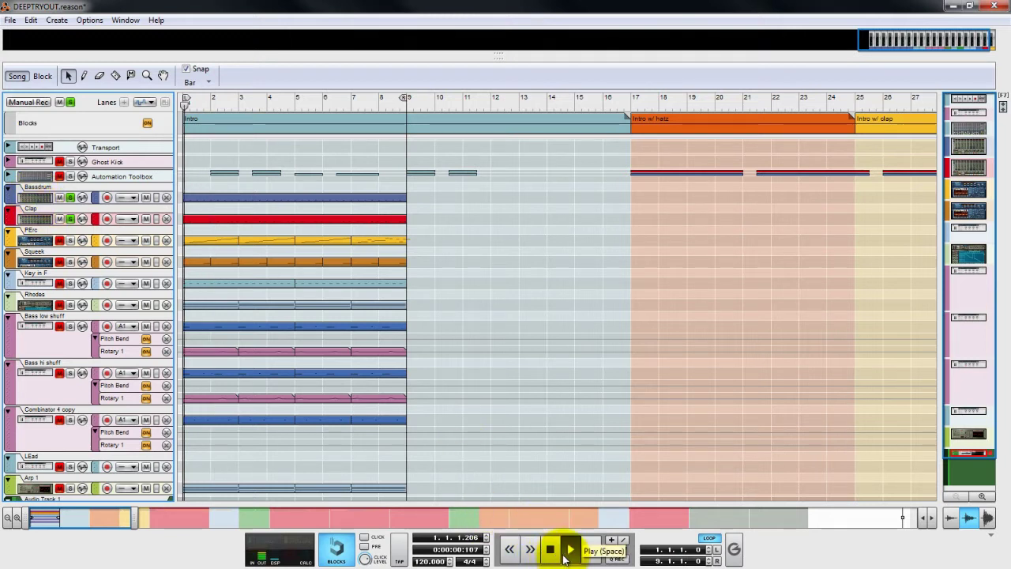
# Progressively add PErc, Squeek, Key in F, Combinator 4 copy, Rhodes, LEad and Arp 1 to the soloed tracks during playback.
pyautogui.click(70, 241)
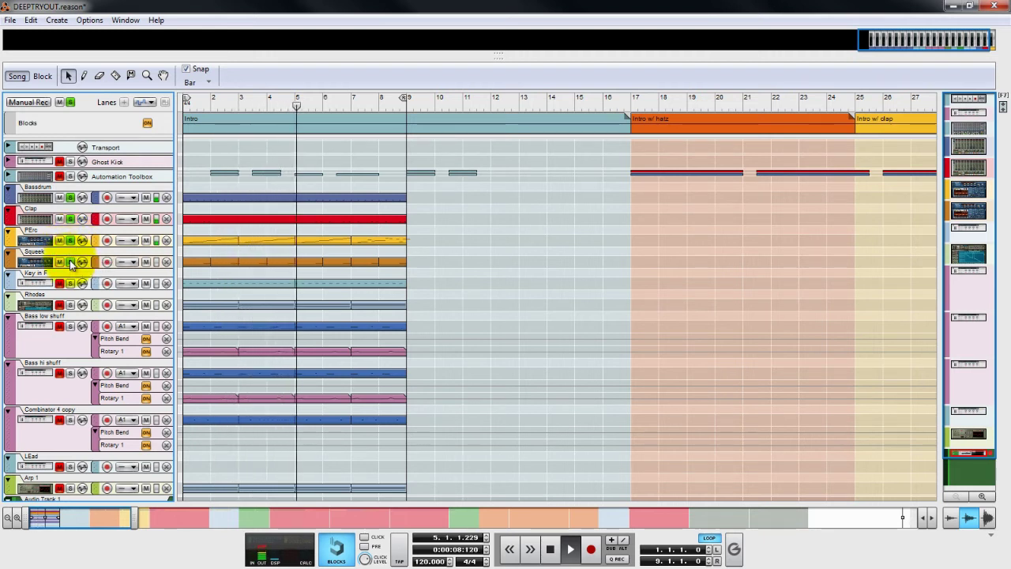
pyautogui.click(70, 262)
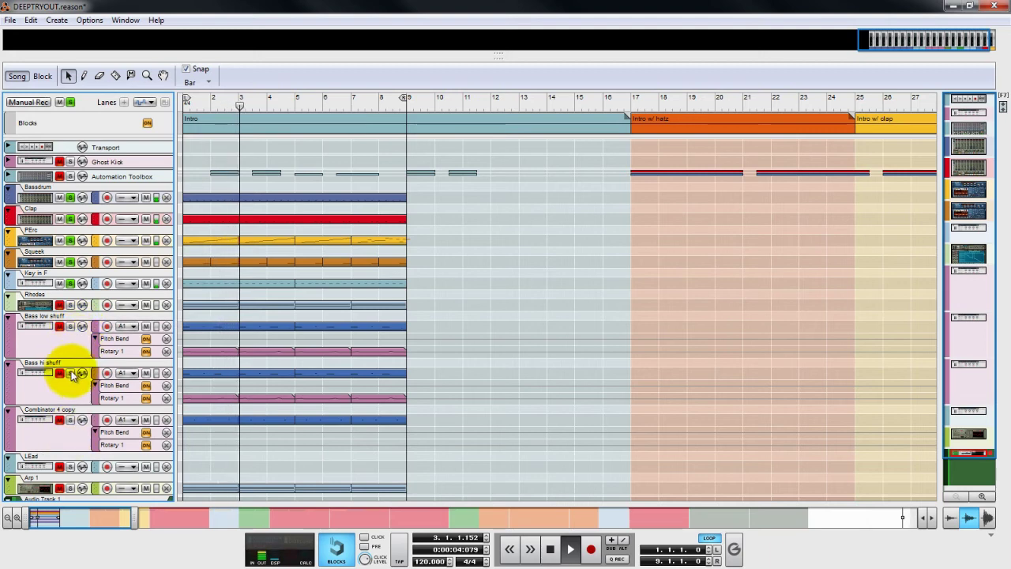
pyautogui.scroll(-1, 69, 383)
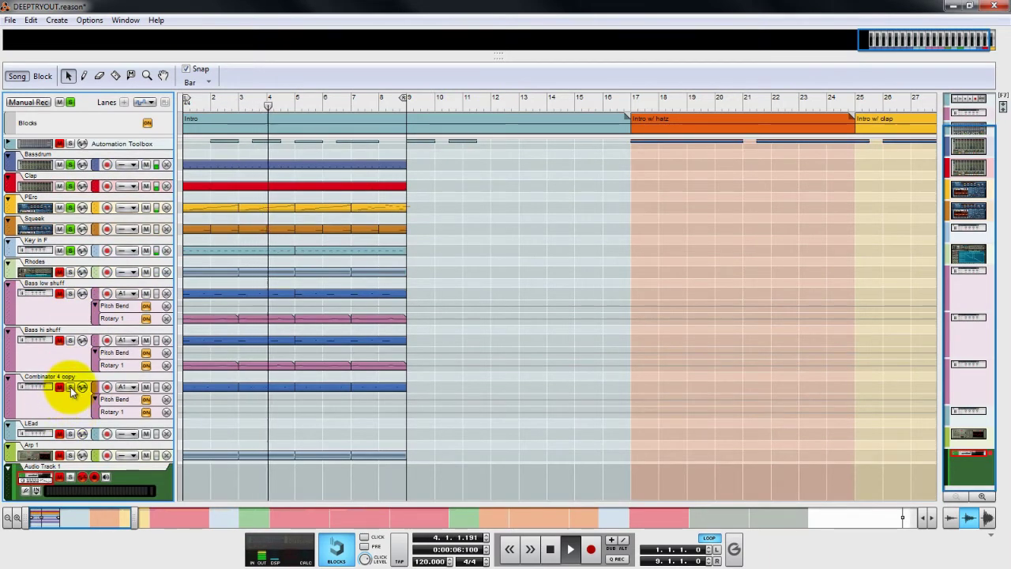
pyautogui.click(59, 386)
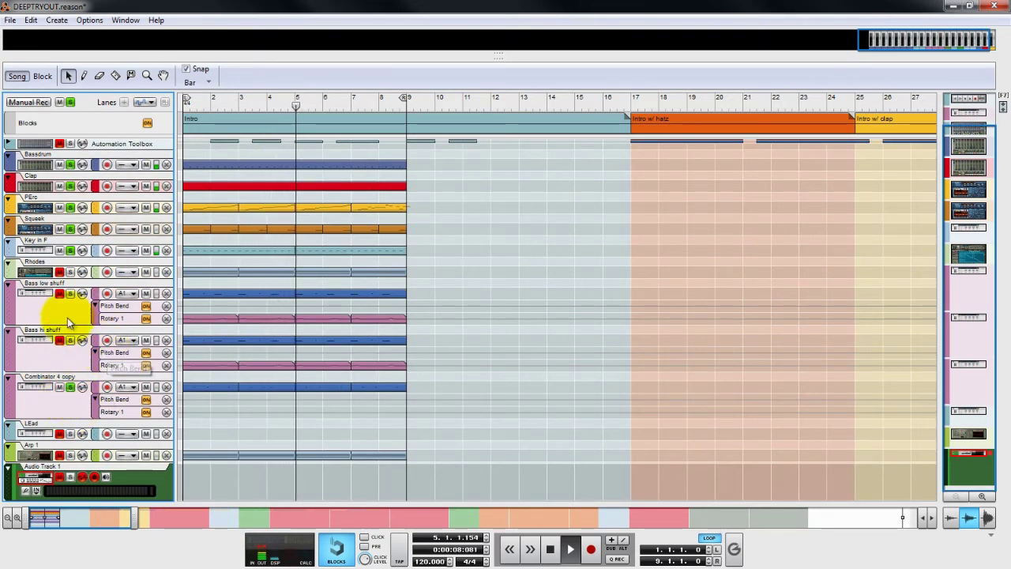
pyautogui.scroll(1, 68, 310)
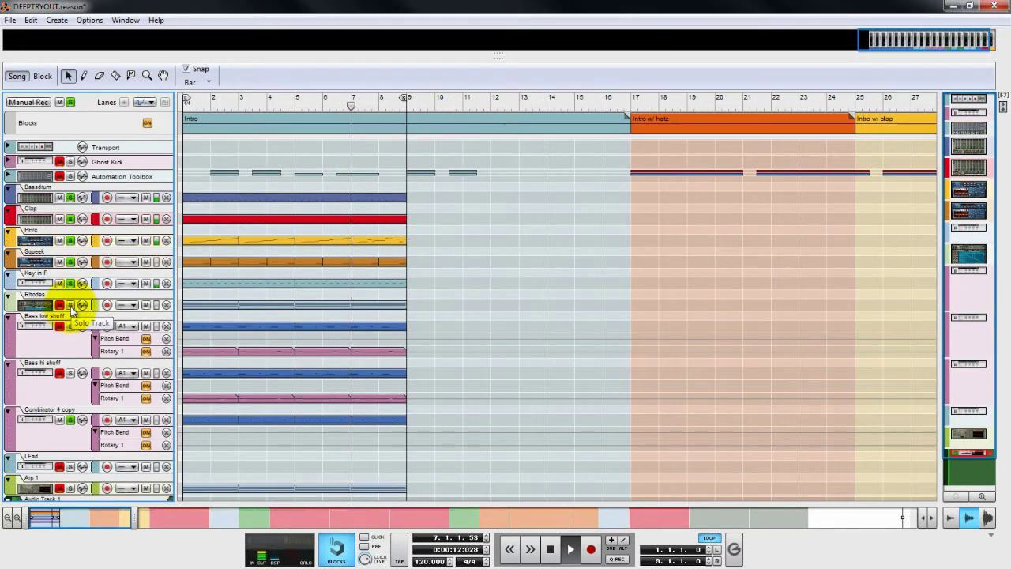
pyautogui.scroll(-1, 68, 332)
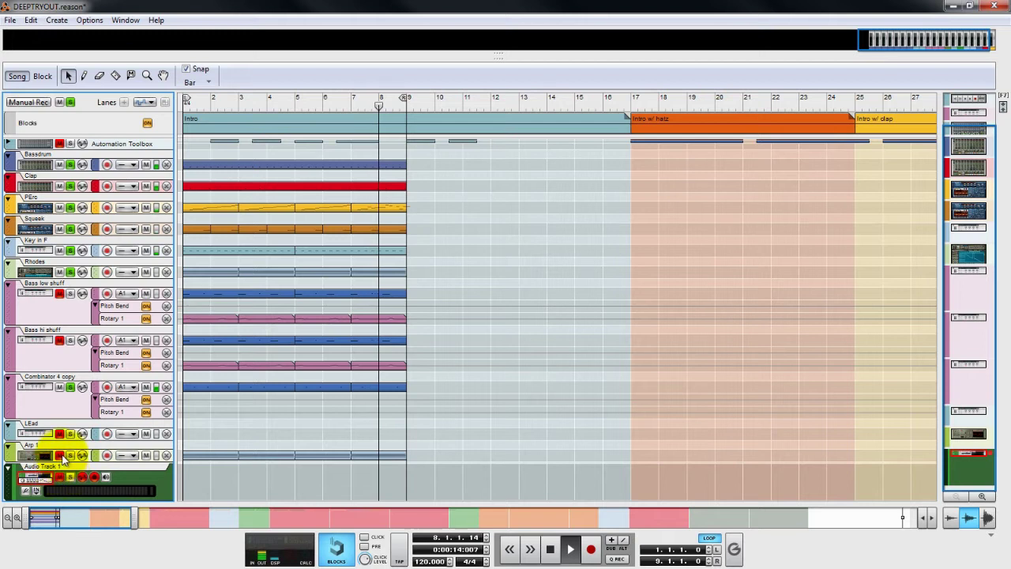
pyautogui.click(68, 456)
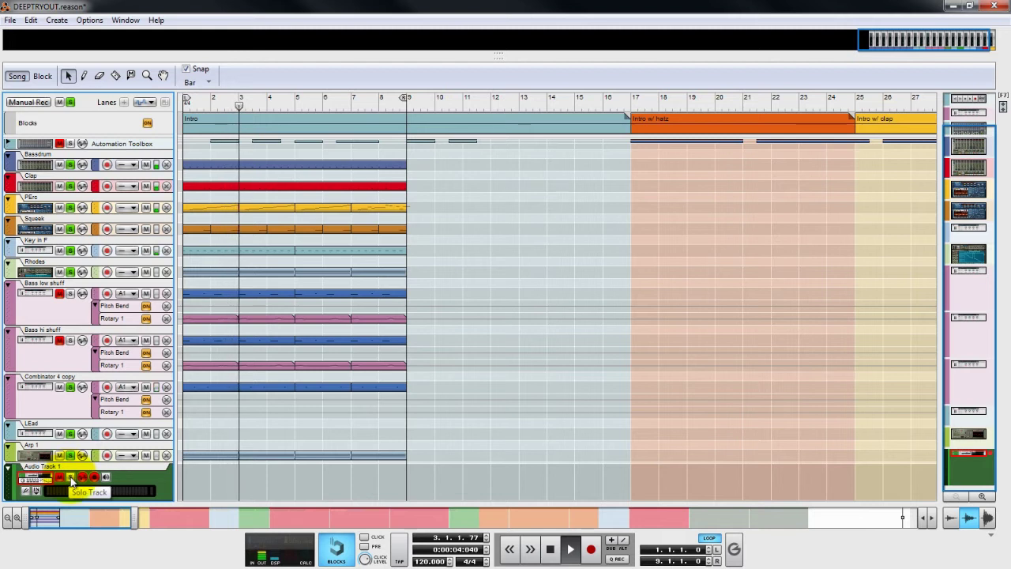
# Add Audio Track 1, Bass low shuff and Bass hi shuff to the soloed playback, then clear all track solos.
pyautogui.click(60, 478)
pyautogui.click(70, 293)
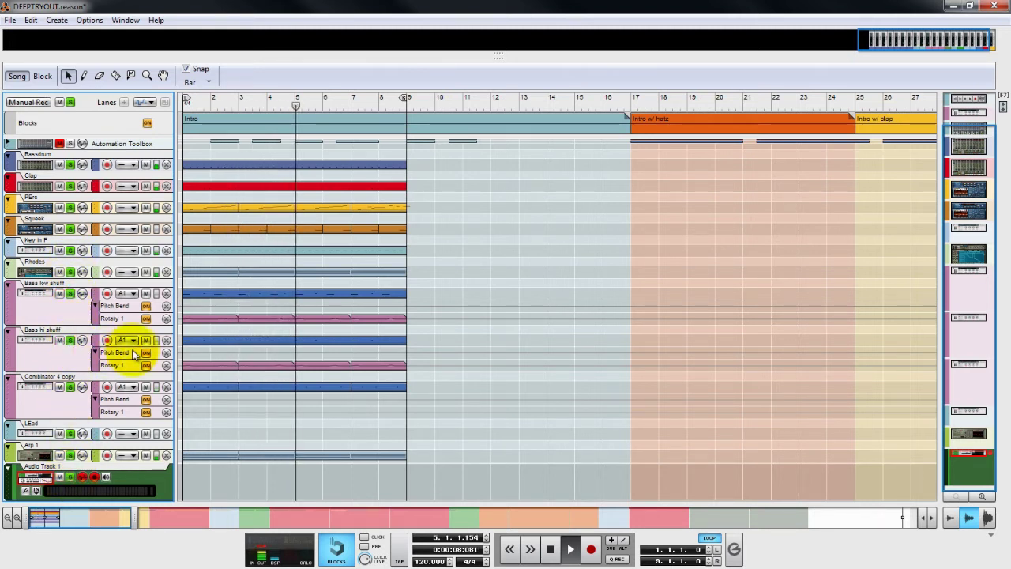
pyautogui.scroll(2, 100, 188)
pyautogui.click(70, 102)
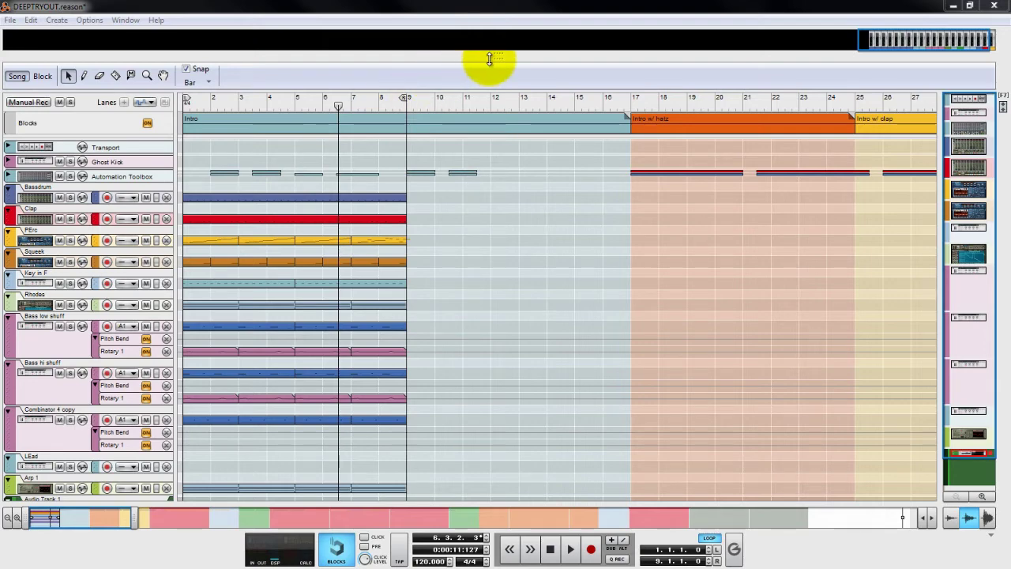
# Play the full arrangement from the beginning and select the LEad track.
pyautogui.moveTo(490, 57)
pyautogui.mouseDown()
pyautogui.moveTo(490, 219)
pyautogui.moveTo(490, 57)
pyautogui.mouseUp()
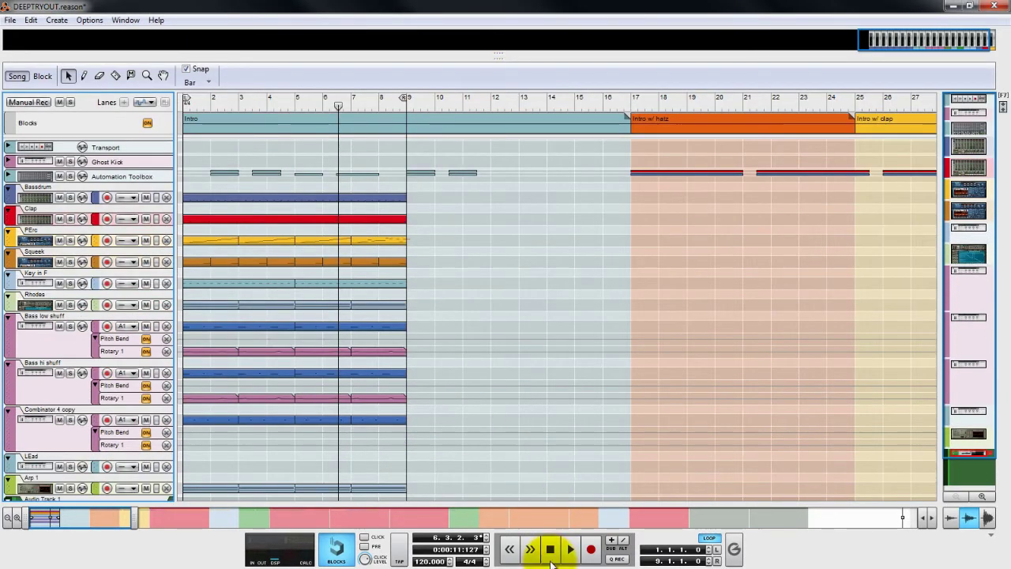
pyautogui.click(551, 549)
pyautogui.click(571, 549)
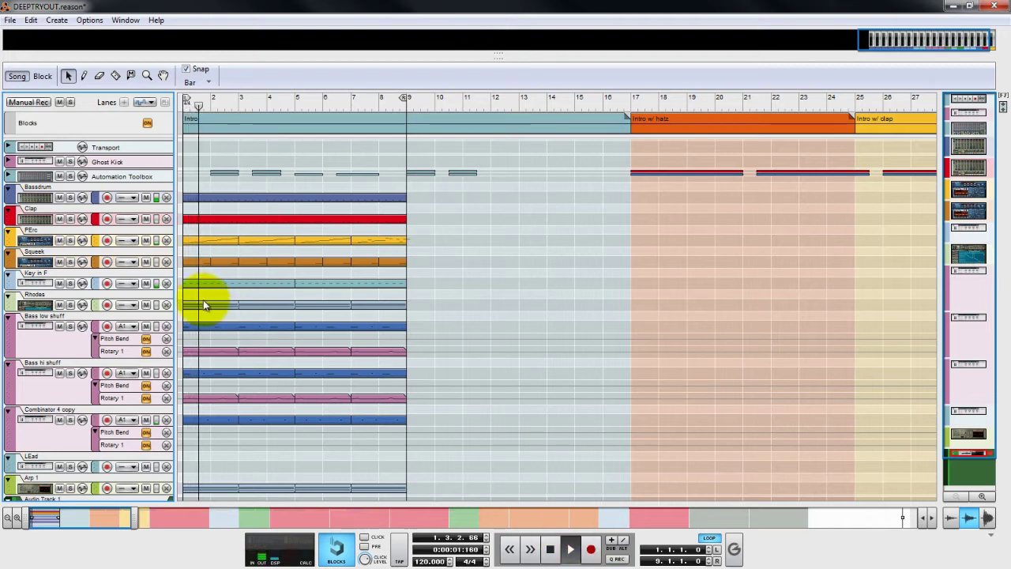
pyautogui.click(40, 466)
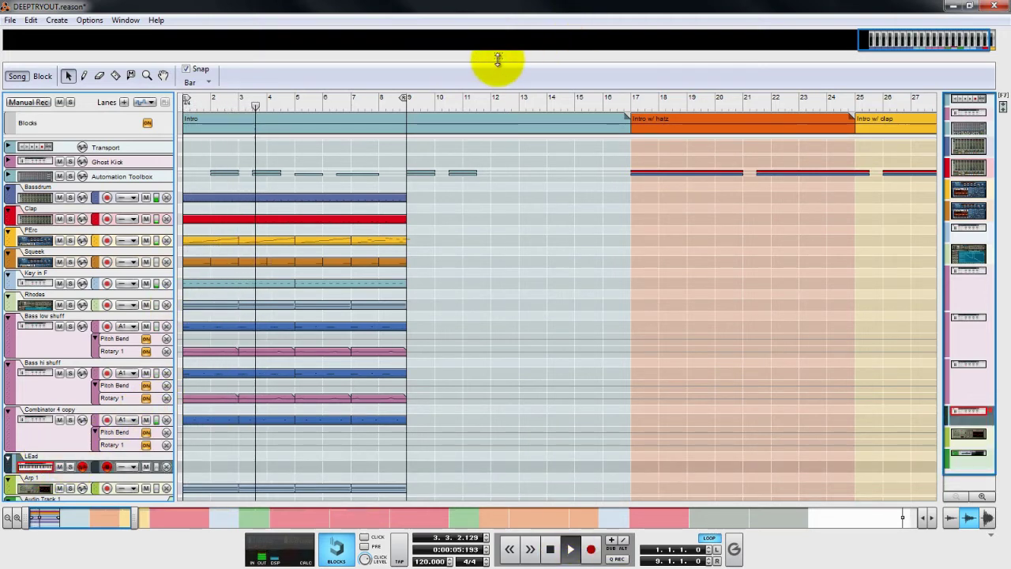
# Show the rack and add an MClass Maximizer directly below the Arp 1 RPG-8 arpeggiator.
pyautogui.moveTo(500, 57); pyautogui.dragTo(450, 497)
pyautogui.scroll(-3, 293, 271)
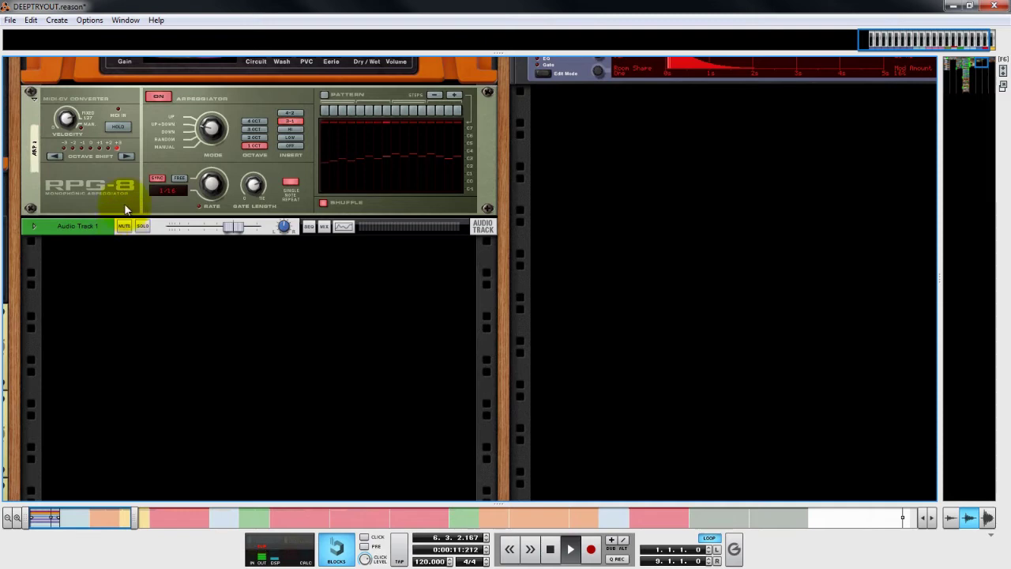
pyautogui.rightClick(125, 190)
pyautogui.moveTo(173, 300)
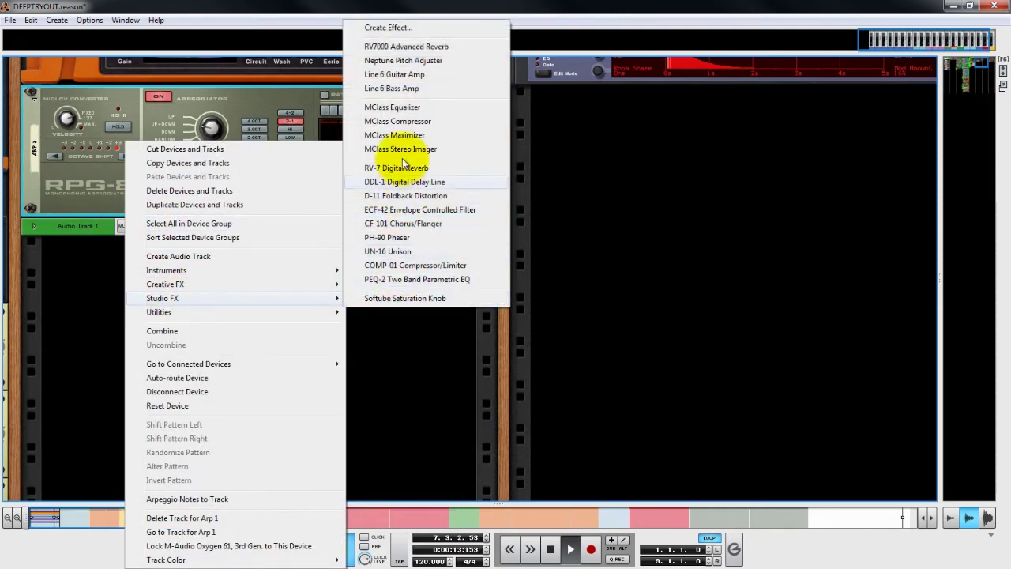
pyautogui.click(416, 139)
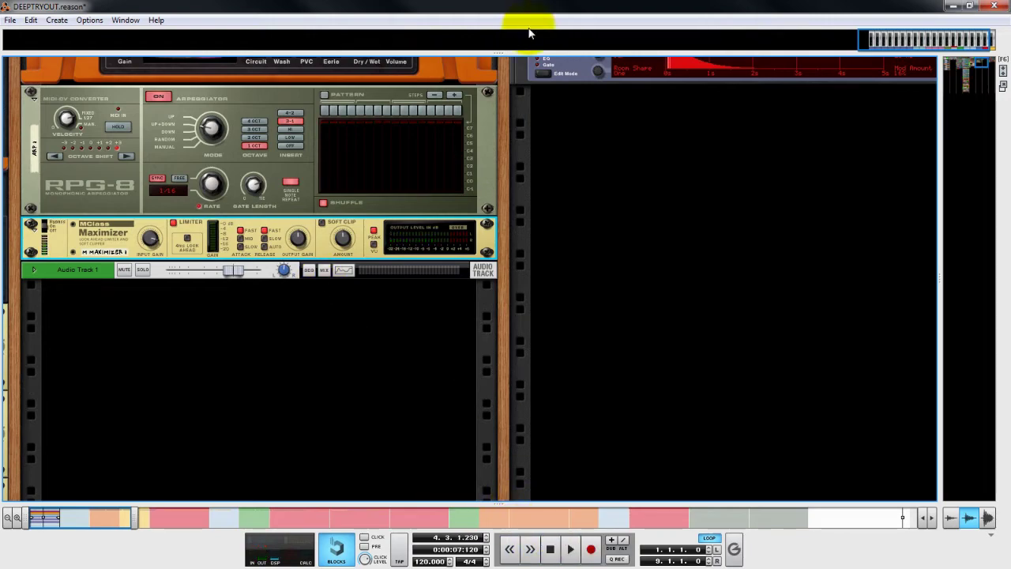
pyautogui.moveTo(499, 54); pyautogui.dragTo(498, 380)
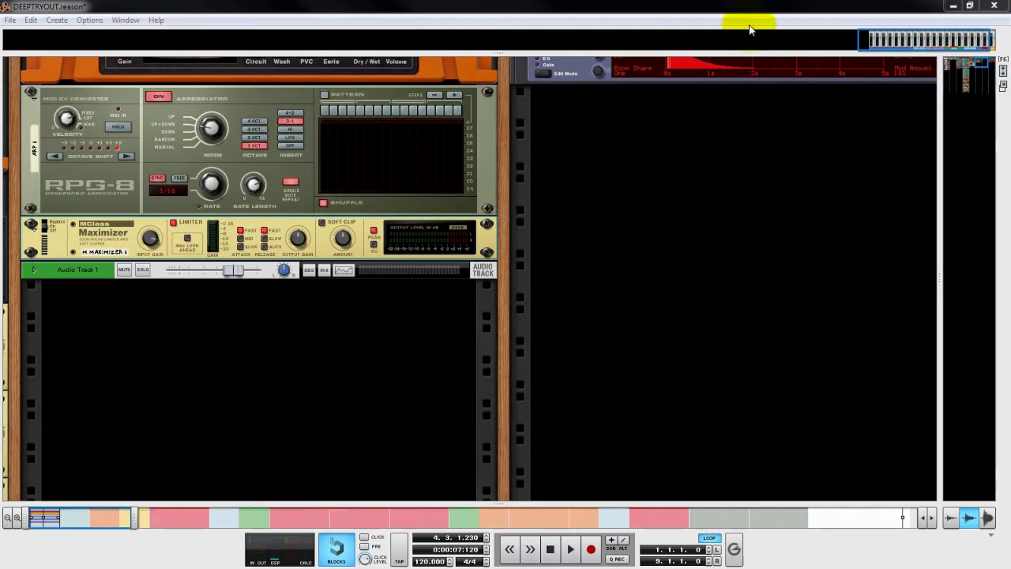
# Go to the Ghost Kick Combinator in the rack, show its devices and run its Redrum pattern.
pyautogui.click(957, 57)
pyautogui.moveTo(956, 57); pyautogui.dragTo(970, 150)
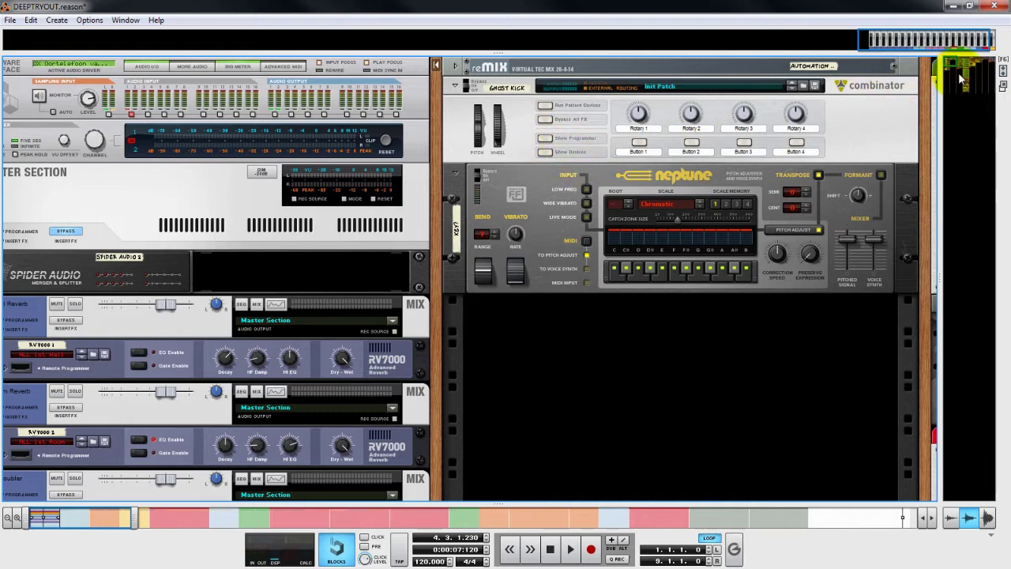
pyautogui.moveTo(952, 62); pyautogui.dragTo(701, 64)
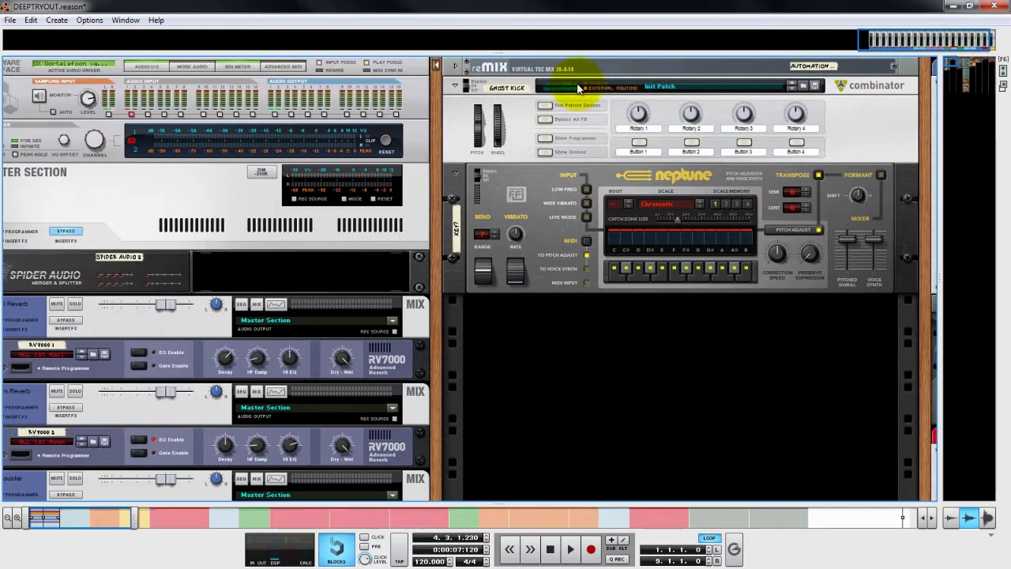
pyautogui.click(544, 152)
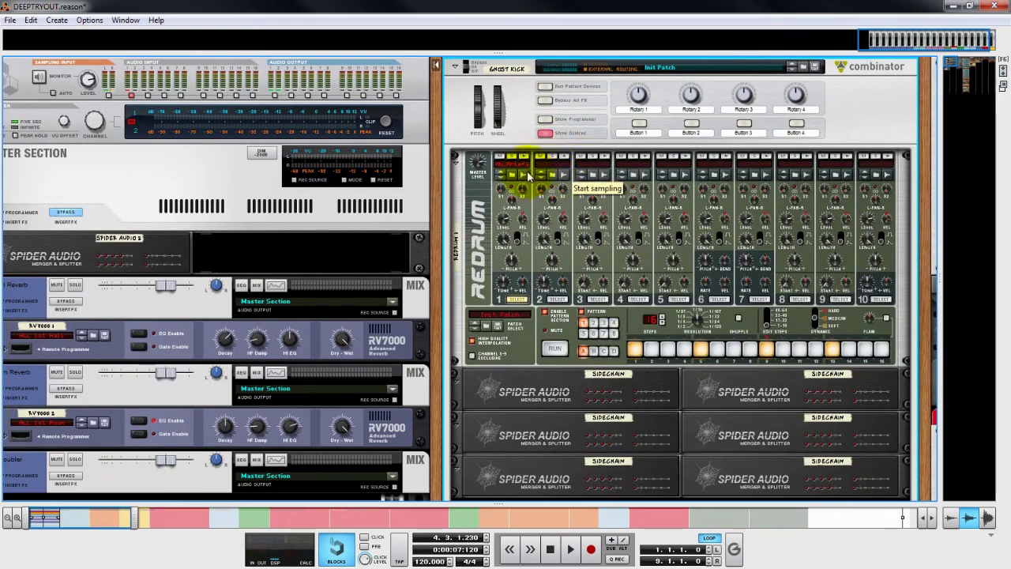
pyautogui.click(555, 348)
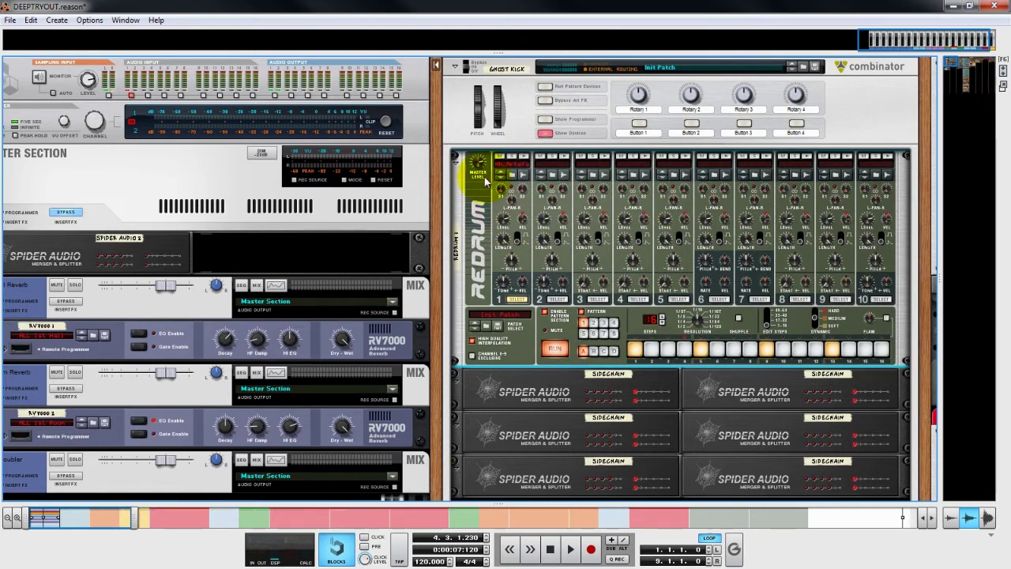
# Examine the rear cabling from the Redrum to the Sidechain Spider Audio splitters and return to the rack's front.
pyautogui.scroll(-3, 696, 340)
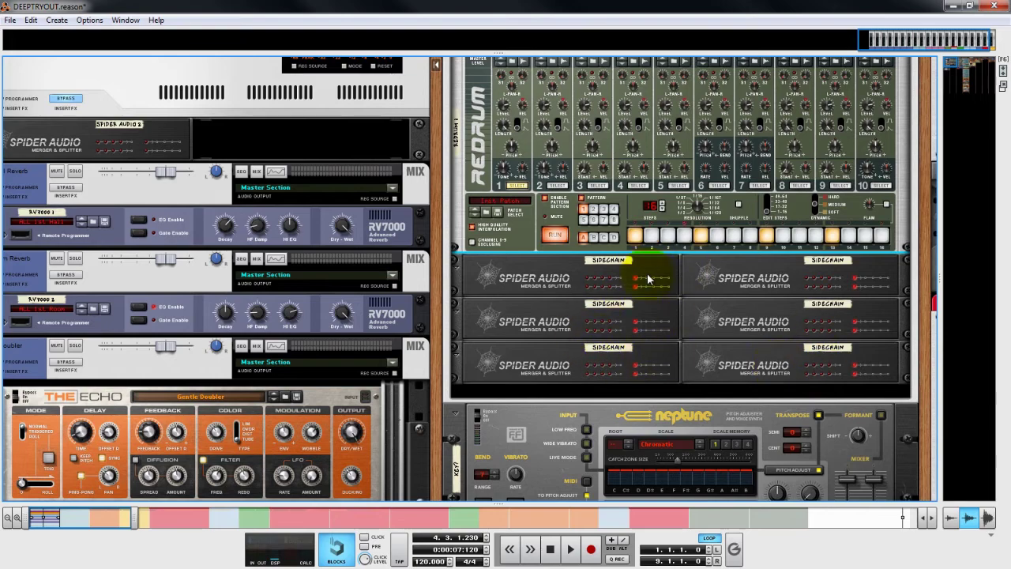
pyautogui.press('Tab')
pyautogui.scroll(-2, 790, 218)
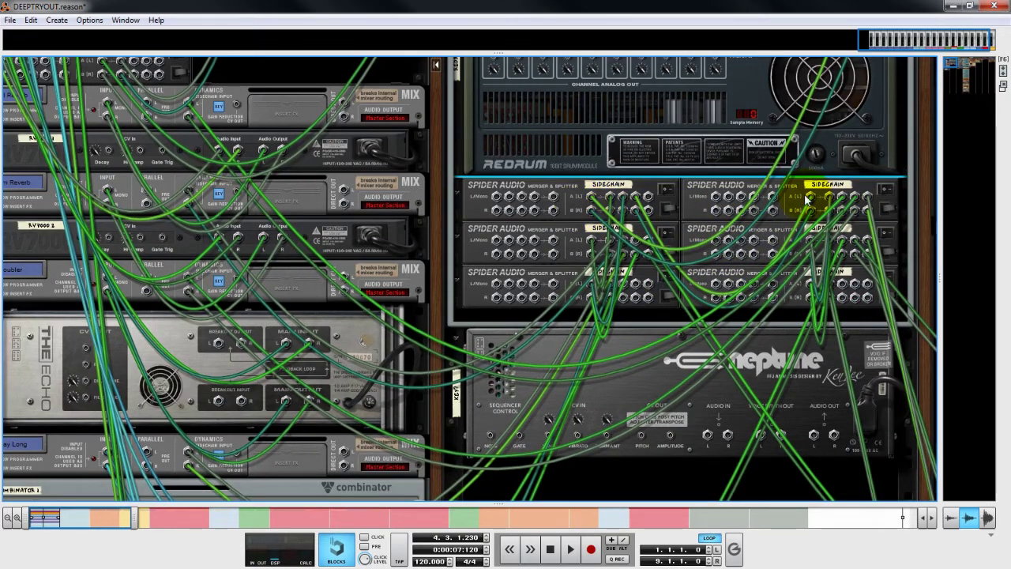
pyautogui.scroll(2, 798, 194)
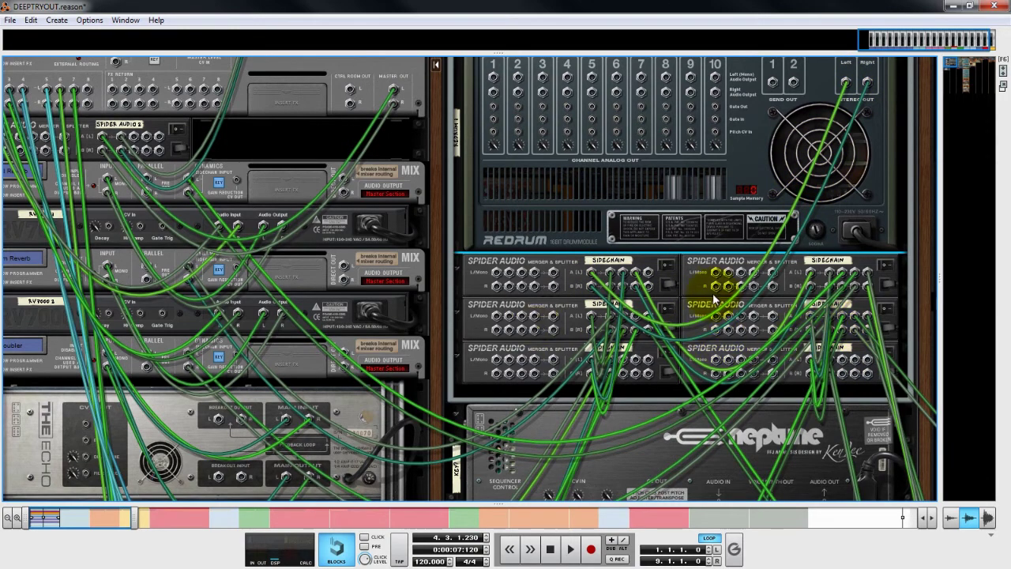
pyautogui.press('Tab')
# Find the Rhodes device chain, solo the Rhodes and play the song from the beginning with its MClass Compressor in view.
pyautogui.moveTo(971, 60); pyautogui.dragTo(983, 78)
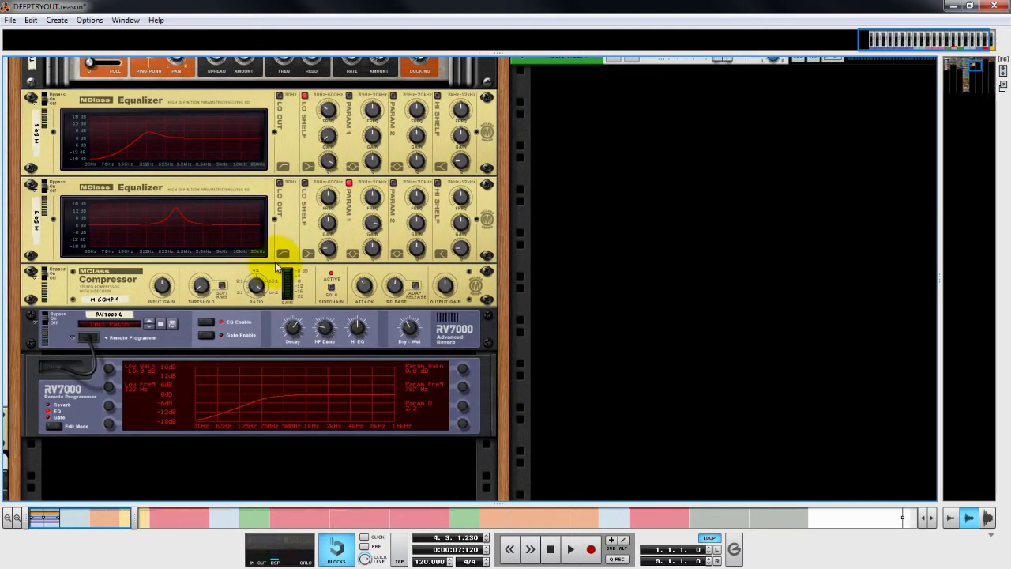
pyautogui.scroll(8, 277, 268)
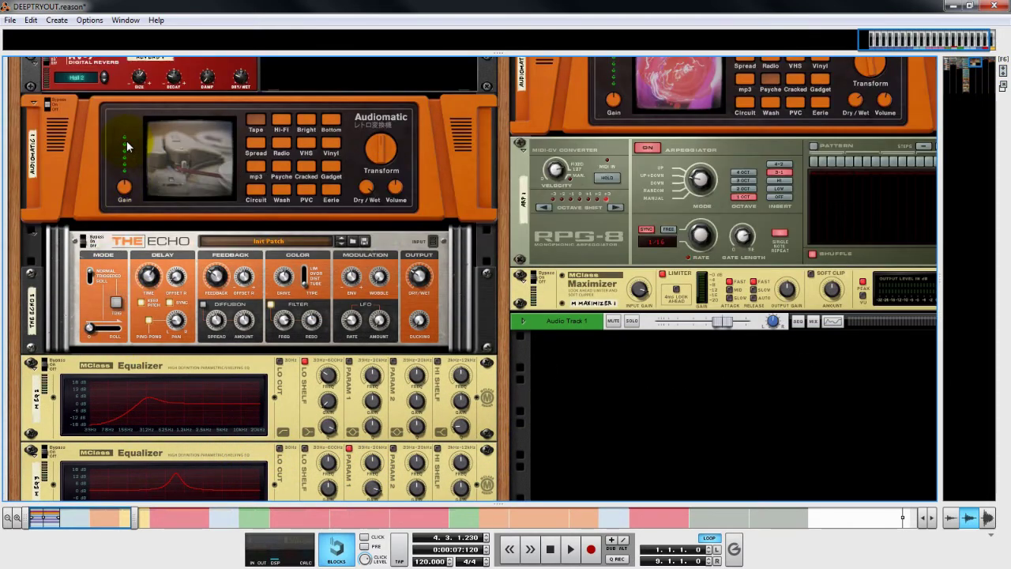
pyautogui.scroll(4, 126, 147)
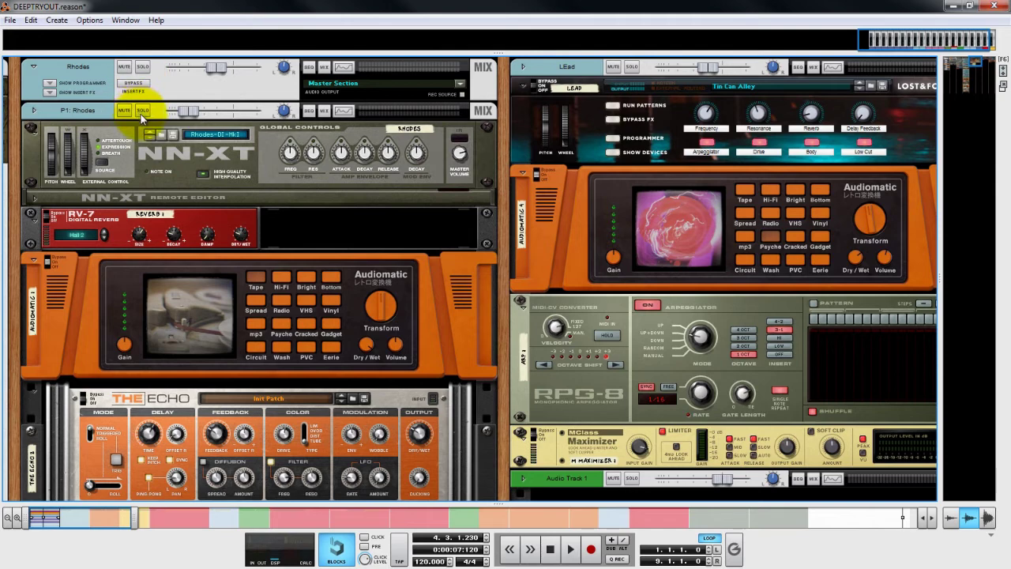
pyautogui.scroll(-8, 142, 116)
pyautogui.scroll(-2, 331, 474)
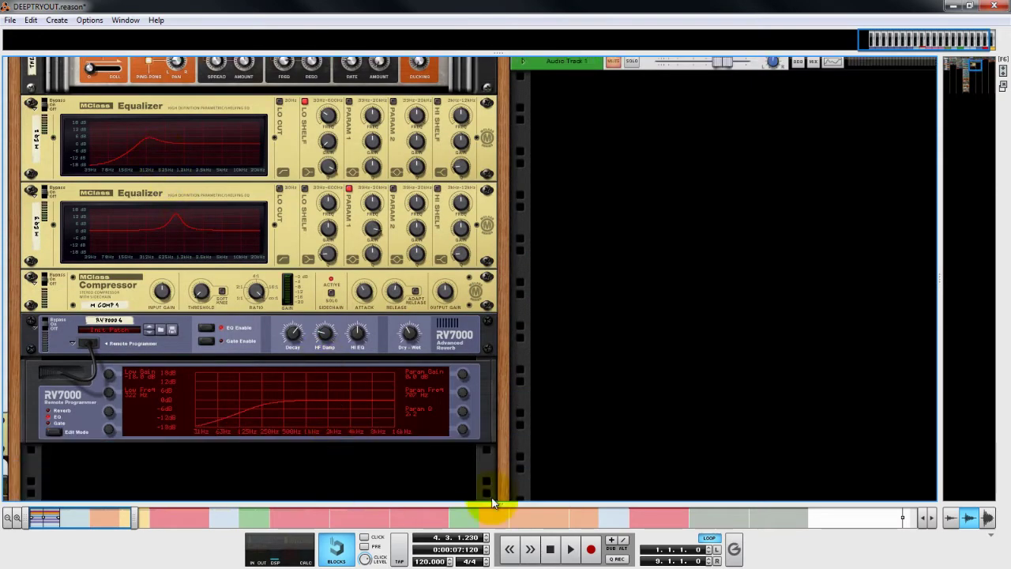
pyautogui.click(551, 549)
pyautogui.click(570, 548)
pyautogui.click(207, 417)
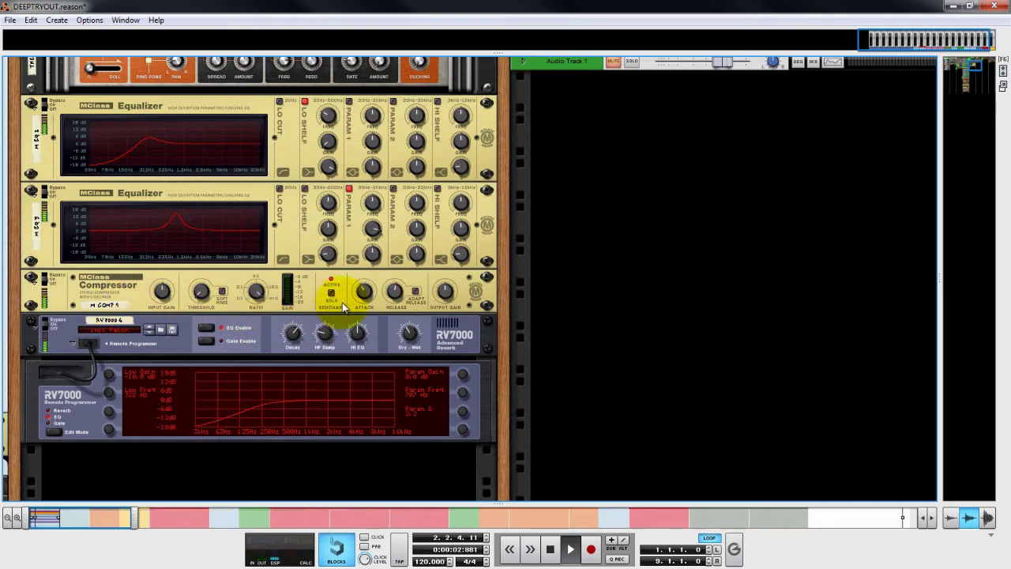
# Check which Ghost Kick Sidechain output feeds the Rhodes MClass Compressor's sidechain input, leaving the routing as is, and return to the rack's front.
pyautogui.press('Tab')
pyautogui.click(245, 296)
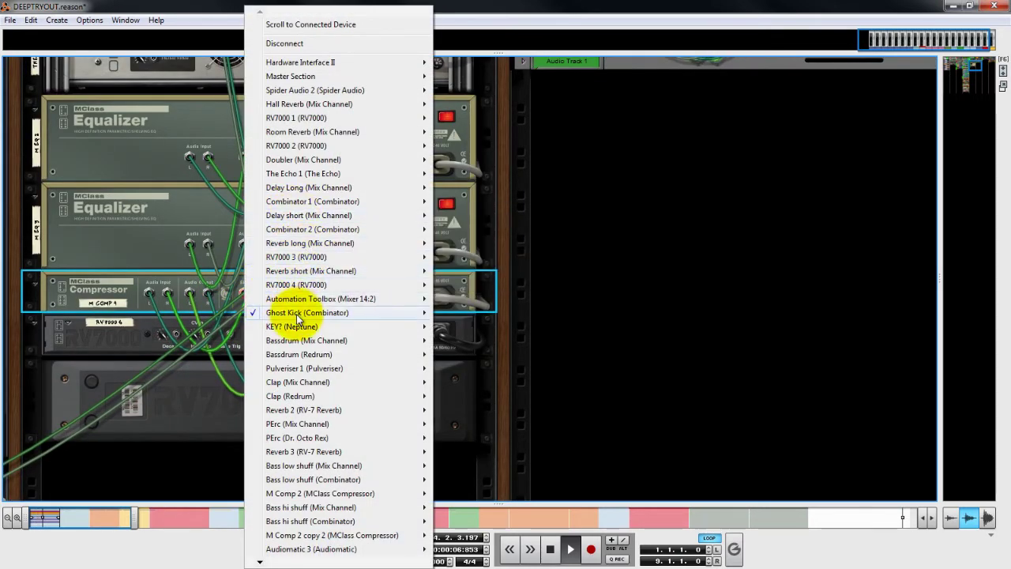
pyautogui.moveTo(399, 313)
pyautogui.moveTo(474, 429)
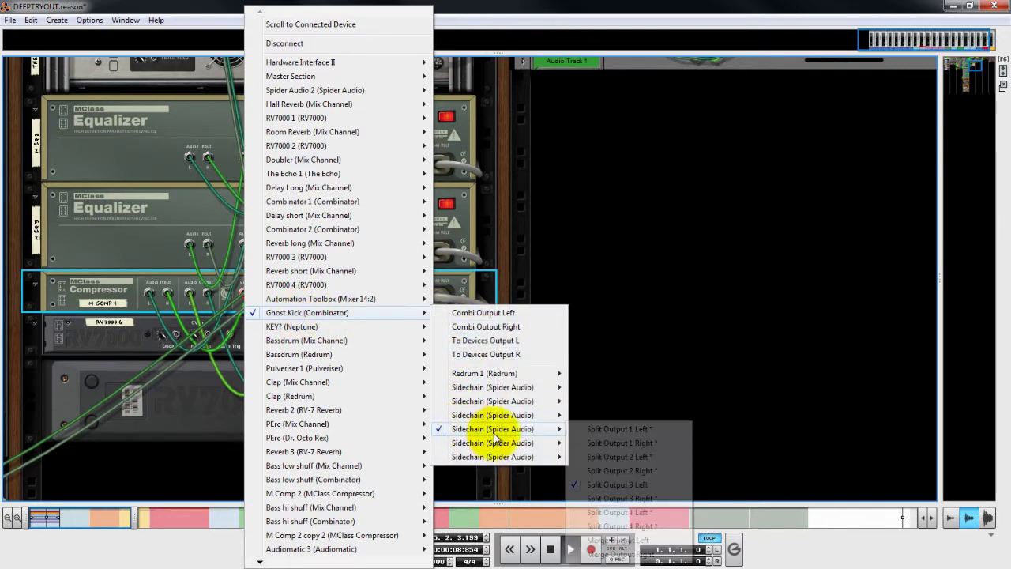
pyautogui.click(709, 244)
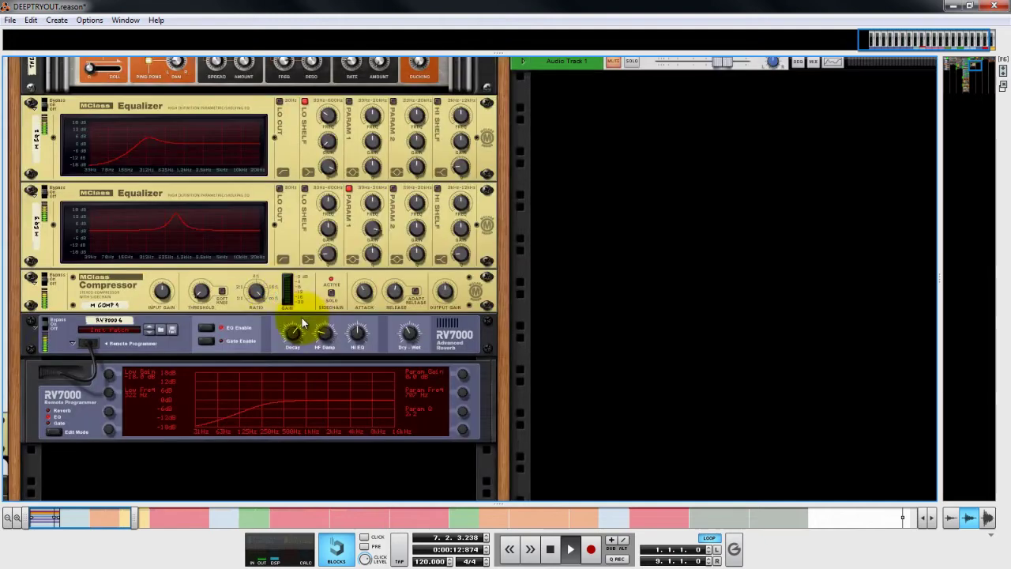
pyautogui.press('Tab')
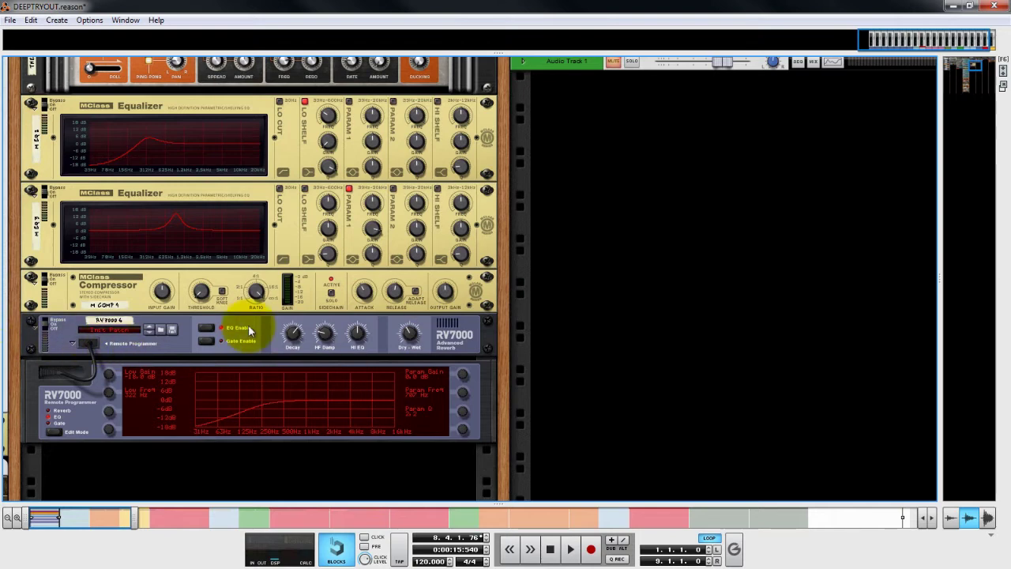
# Restart playback from the beginning and add an ECF-42 Envelope Controlled Filter below the Rhodes RV7000 reverb.
pyautogui.click(551, 549)
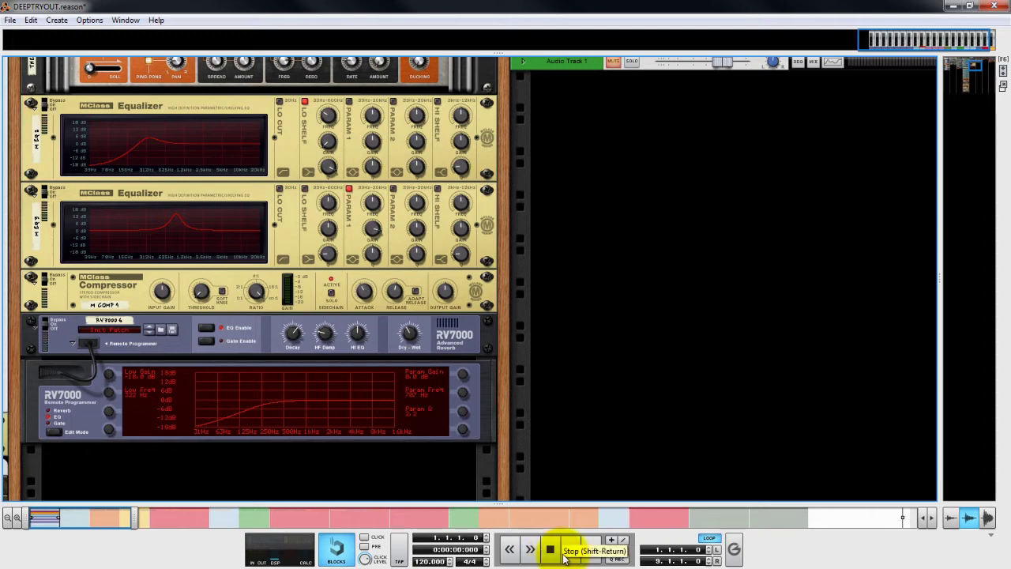
pyautogui.click(570, 550)
pyautogui.rightClick(95, 433)
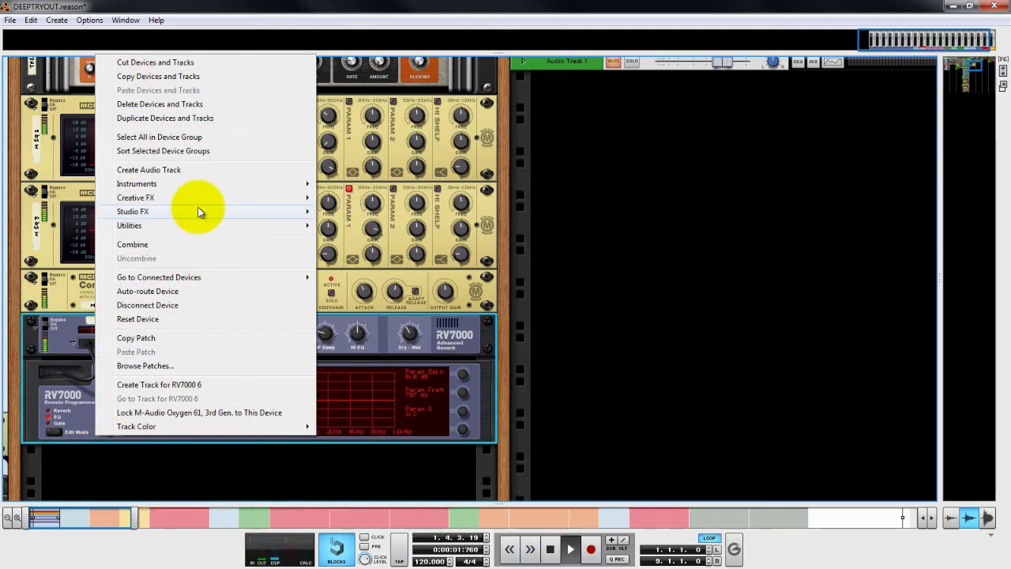
pyautogui.moveTo(197, 211)
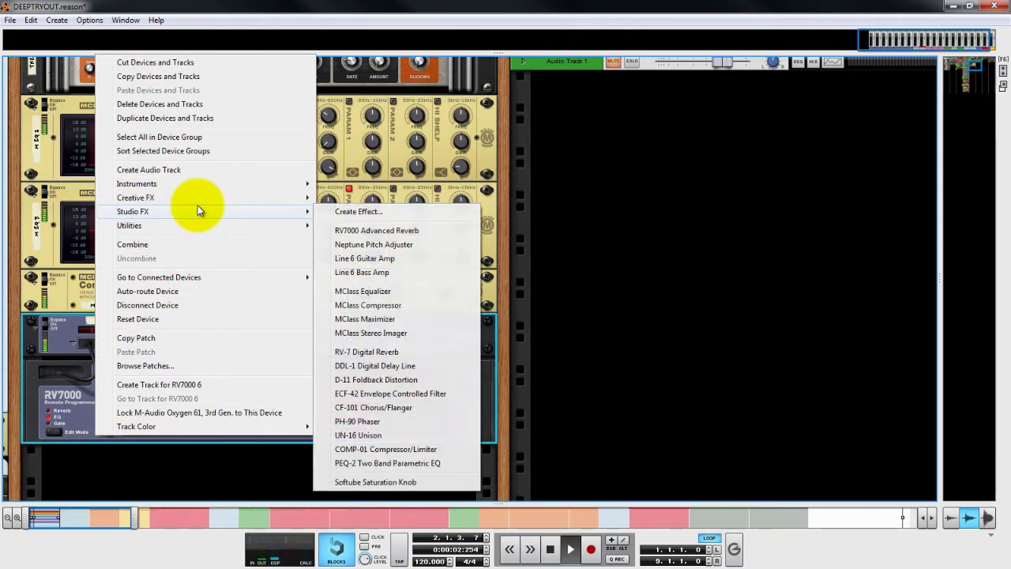
pyautogui.click(385, 394)
pyautogui.scroll(-2, 177, 421)
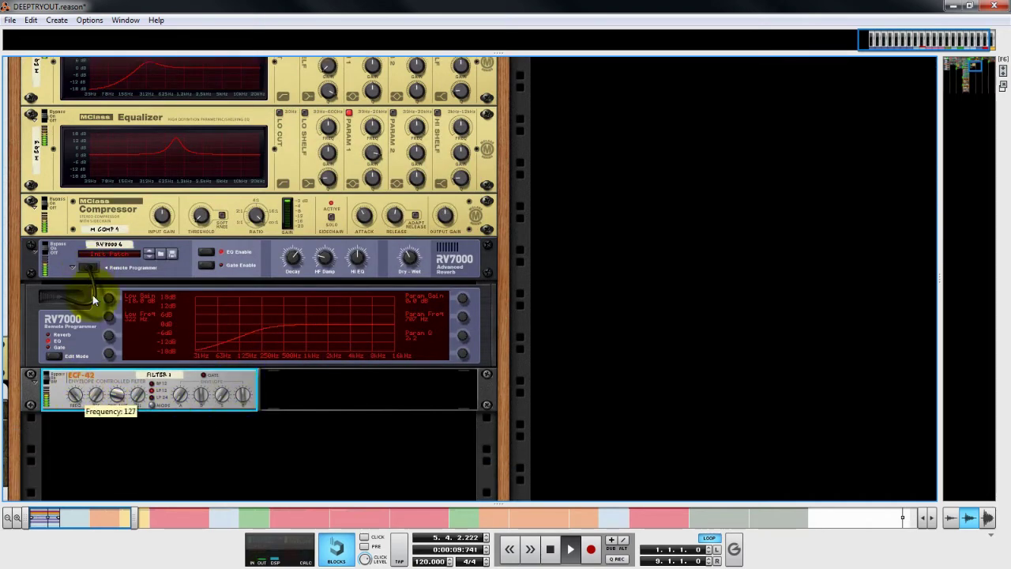
# Adjust the ECF-42's envelope amount, switch it to LP 24 mode and set its resonance to 85.
pyautogui.moveTo(94, 403); pyautogui.dragTo(137, 279)
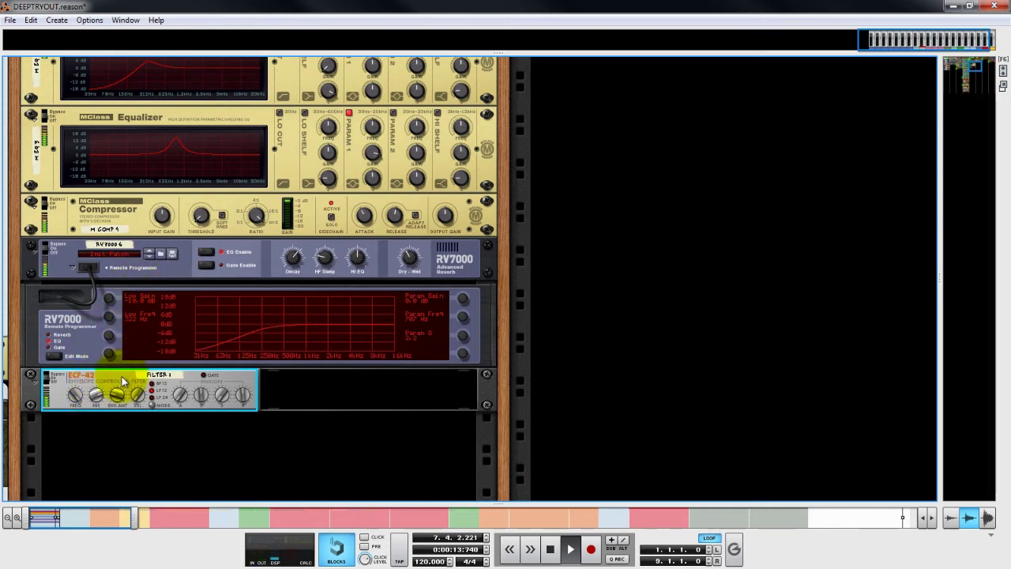
pyautogui.moveTo(118, 393); pyautogui.dragTo(121, 429)
pyautogui.moveTo(96, 395); pyautogui.dragTo(100, 375)
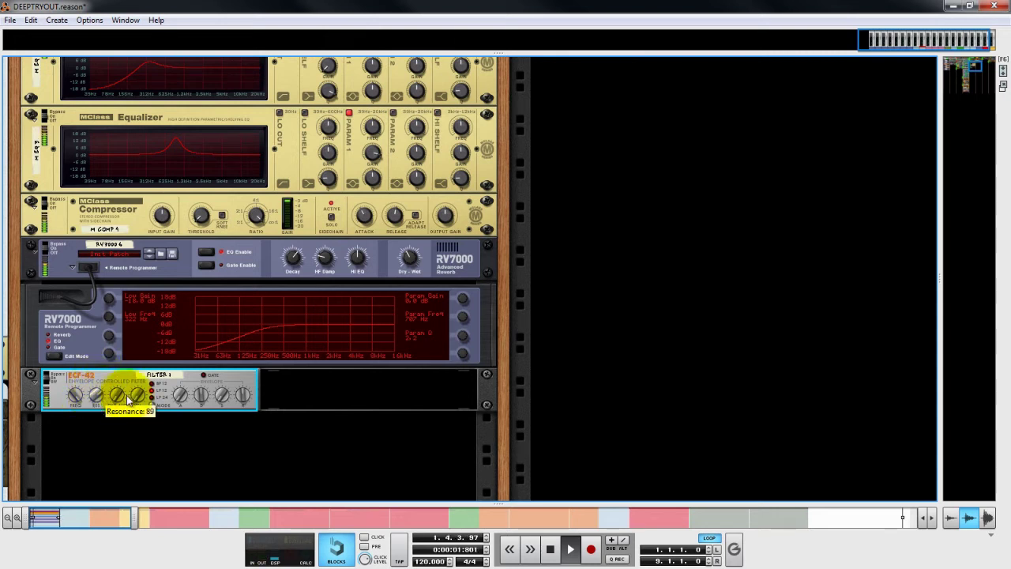
pyautogui.moveTo(102, 393); pyautogui.dragTo(103, 409)
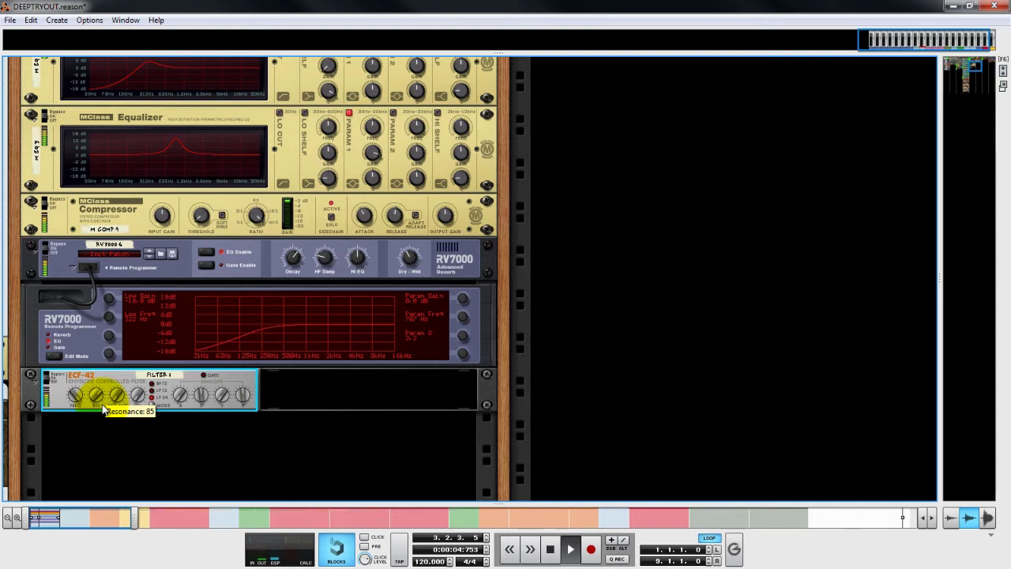
# Set the RV7000's Dry/Wet to 33, then switch the ECF-42 off and on again to compare the sound.
pyautogui.click(414, 262)
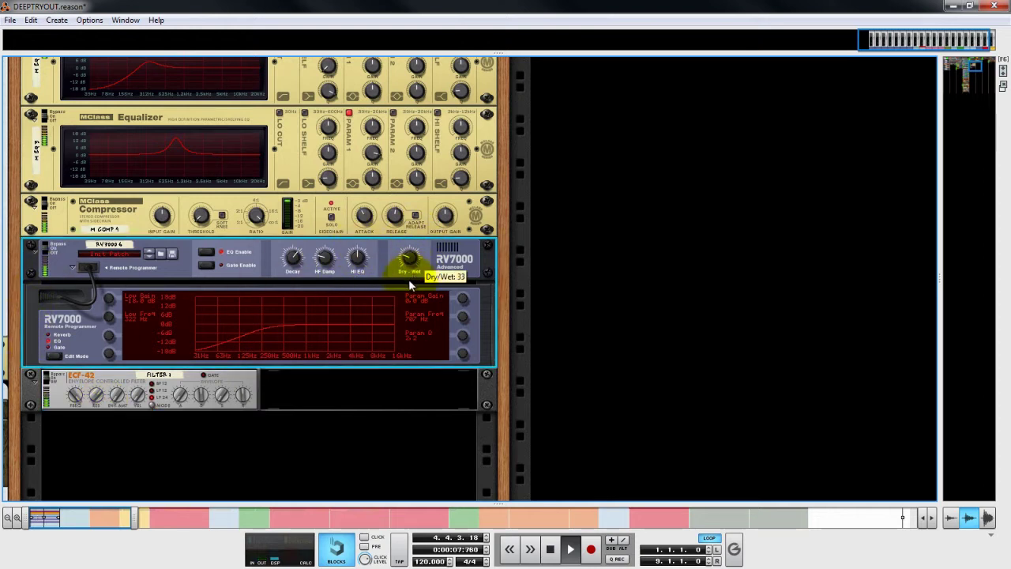
pyautogui.moveTo(96, 396); pyautogui.dragTo(72, 393)
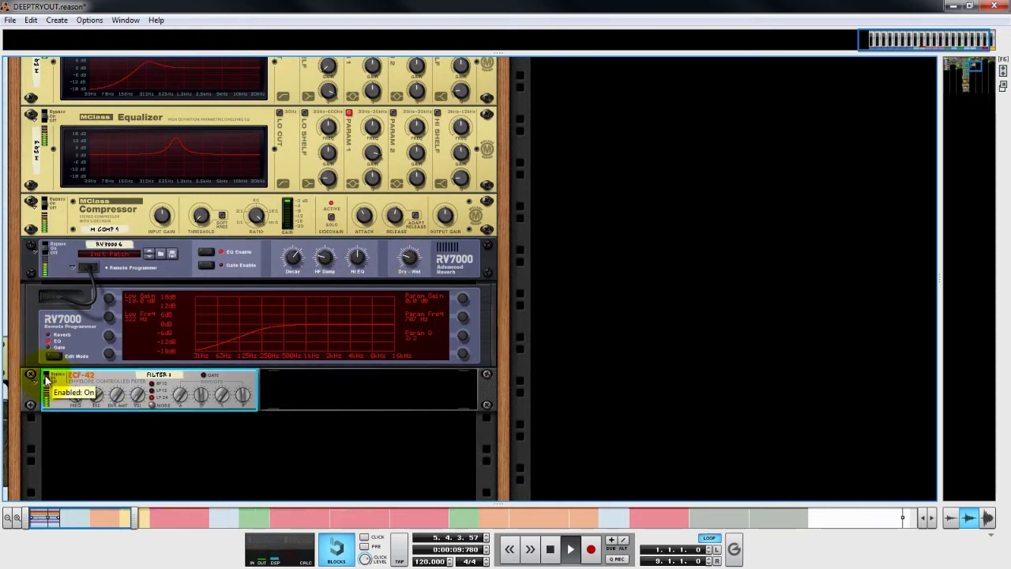
pyautogui.click(46, 380)
pyautogui.click(46, 382)
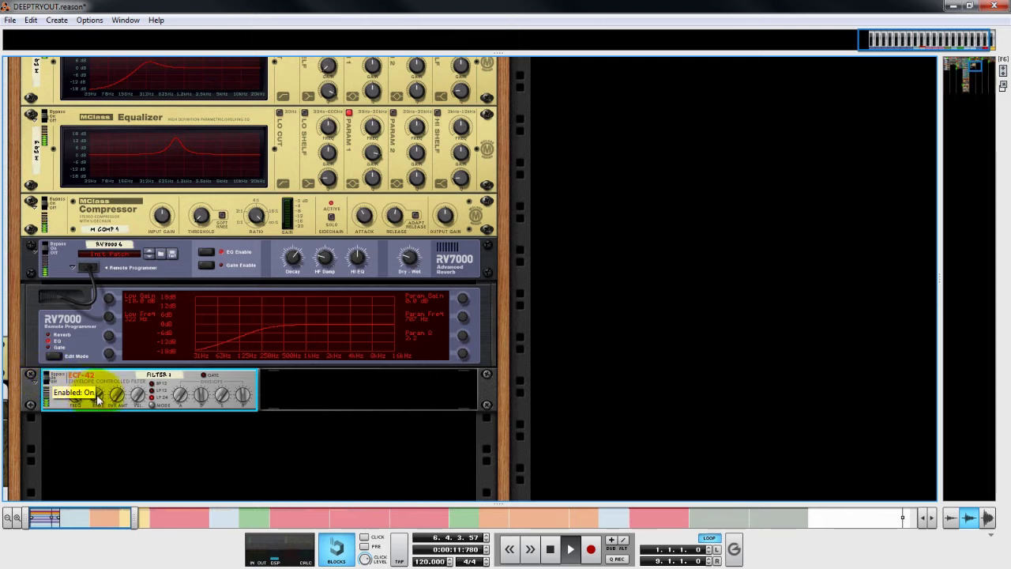
# Adjust the ECF-42's filter frequency, then toggle the device's bypass switch repeatedly to compare the Rhodes with and without the filter.
pyautogui.moveTo(80, 409); pyautogui.dragTo(89, 390)
pyautogui.click(48, 380)
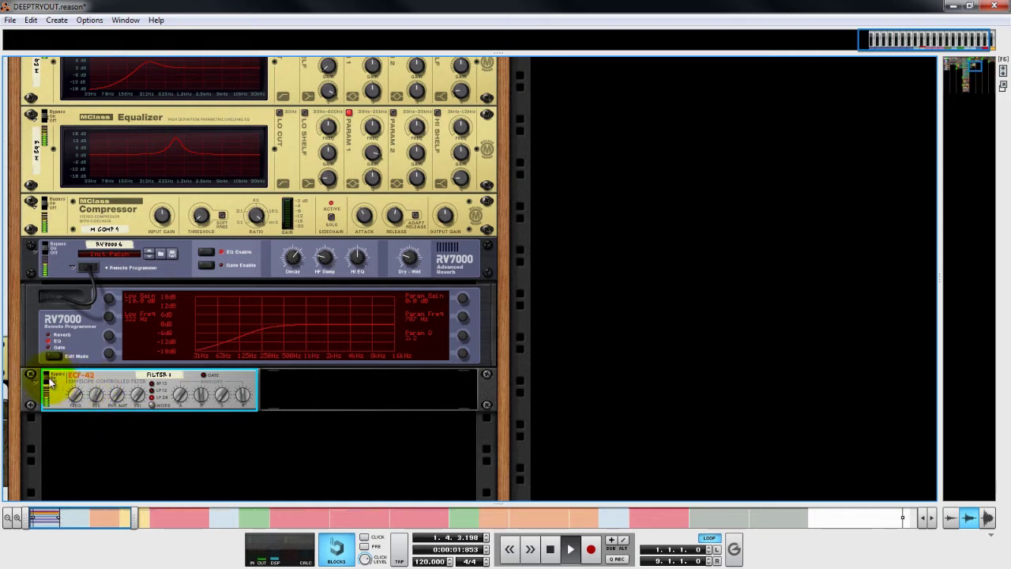
pyautogui.click(47, 379)
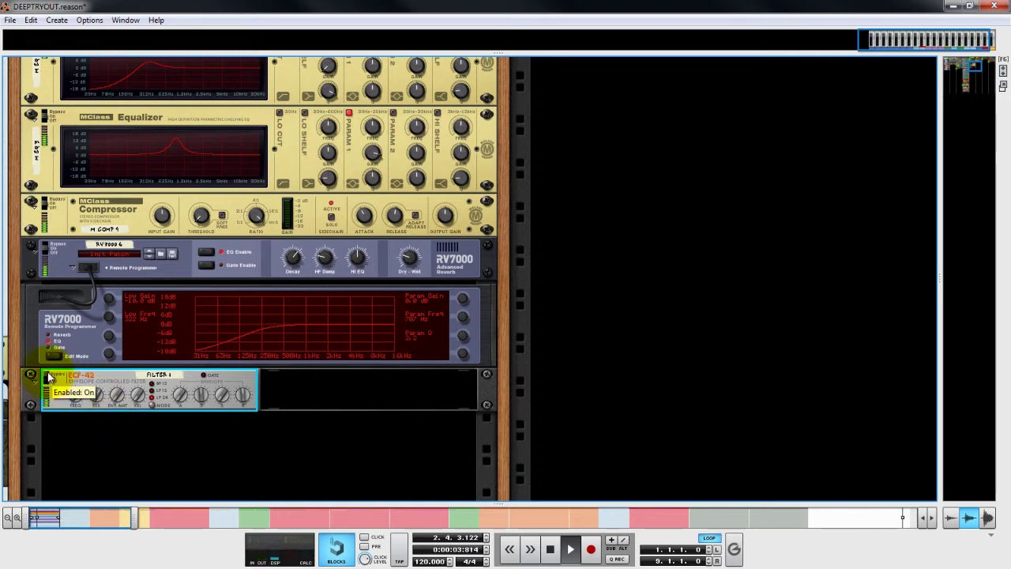
pyautogui.click(48, 379)
pyautogui.click(47, 379)
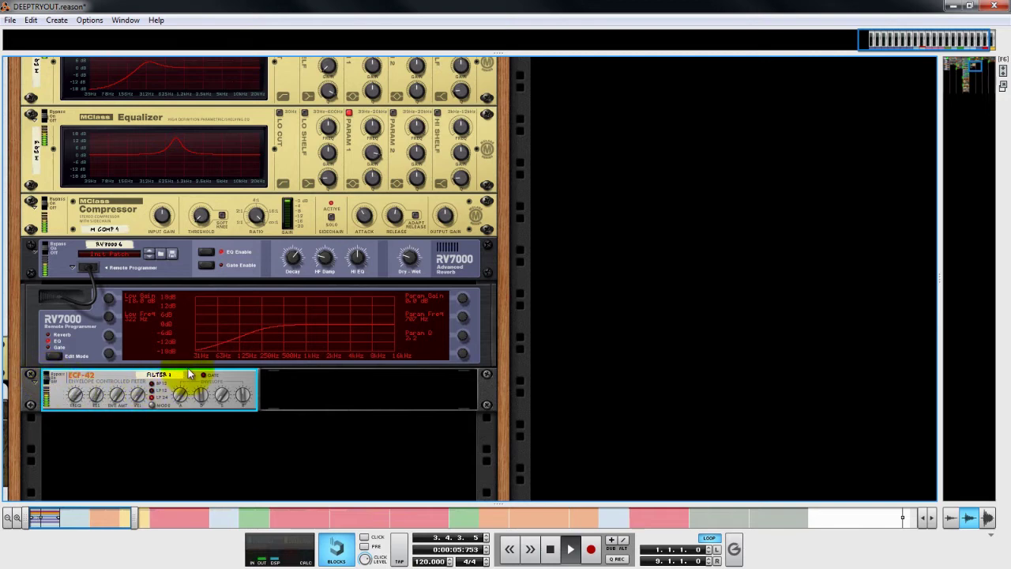
# Show the sequencer with the main mixer enlarged above it and solo the BAAROUP bus channel.
pyautogui.press('F7')
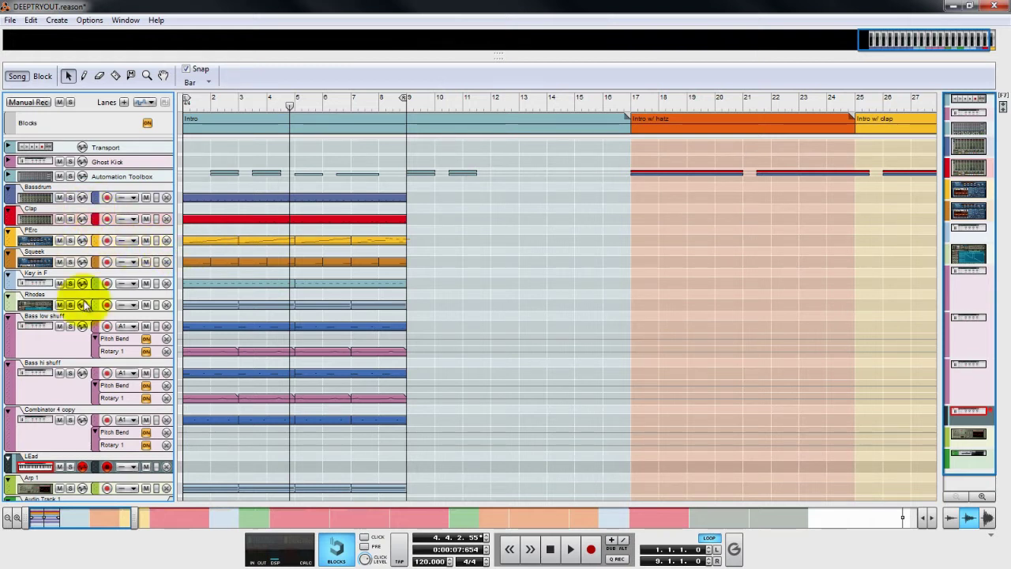
pyautogui.scroll(-1, 113, 327)
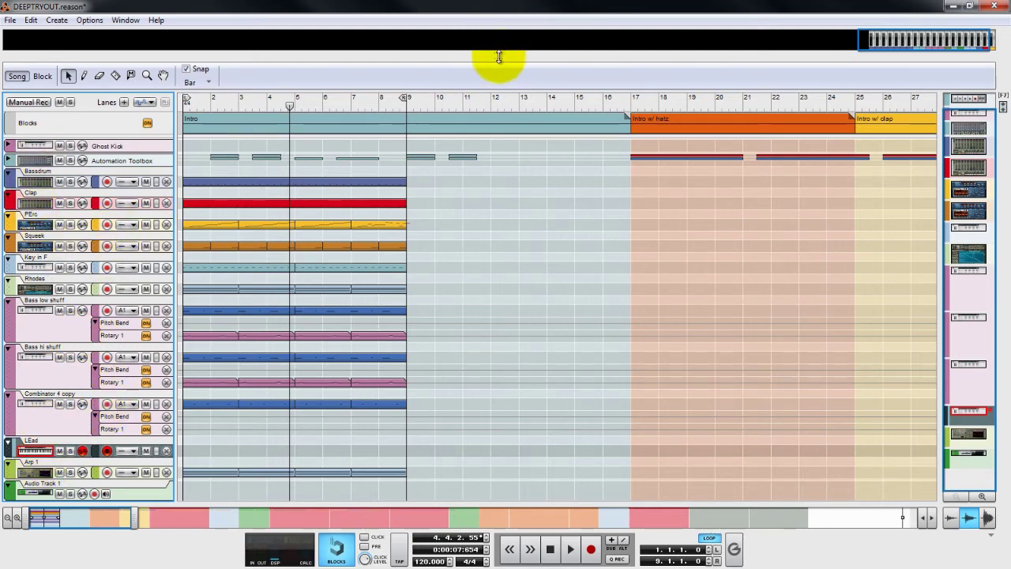
pyautogui.moveTo(506, 66); pyautogui.dragTo(503, 396)
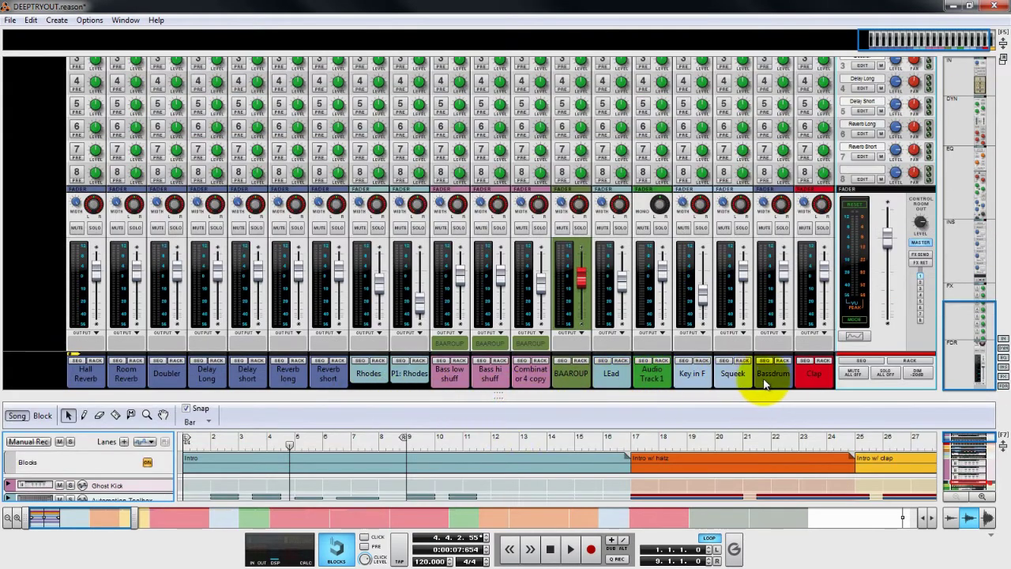
pyautogui.moveTo(953, 38); pyautogui.dragTo(958, 38)
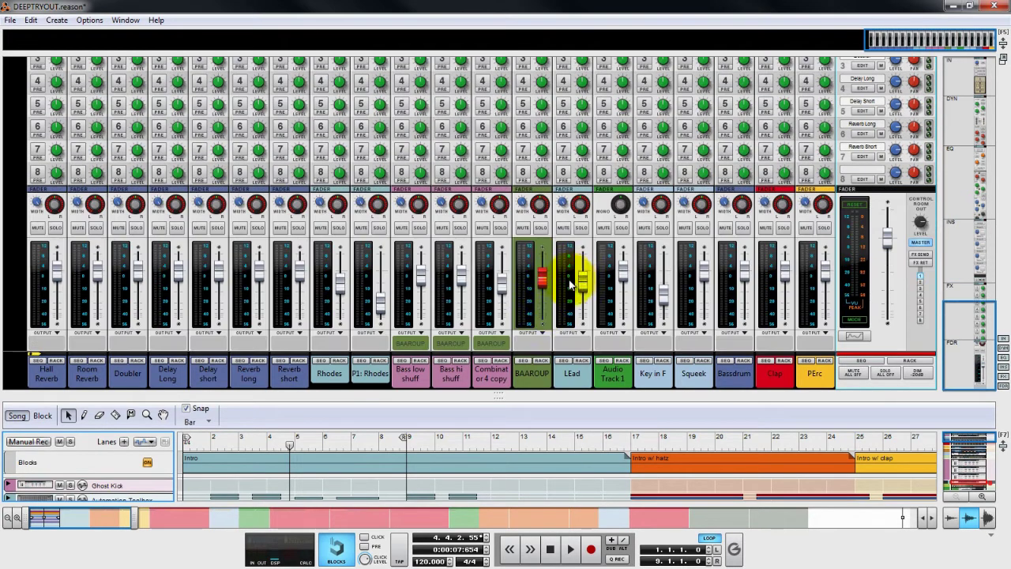
pyautogui.click(535, 219)
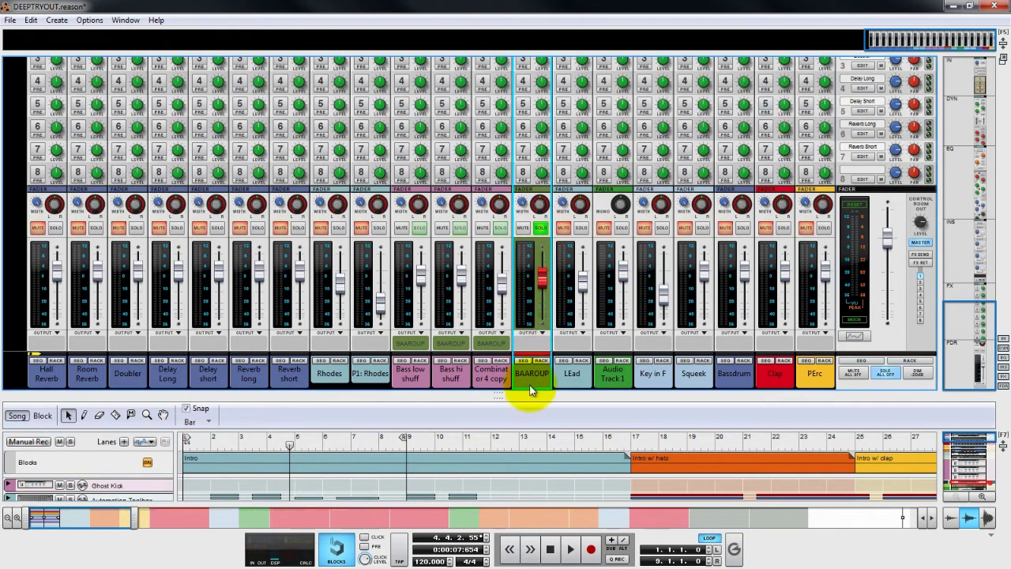
# Open the BAAROUP channel's Spectrum EQ, move it clear of the channel and lower the high-pass filter to 20 Hz.
pyautogui.scroll(5, 526, 305)
pyautogui.scroll(3, 531, 230)
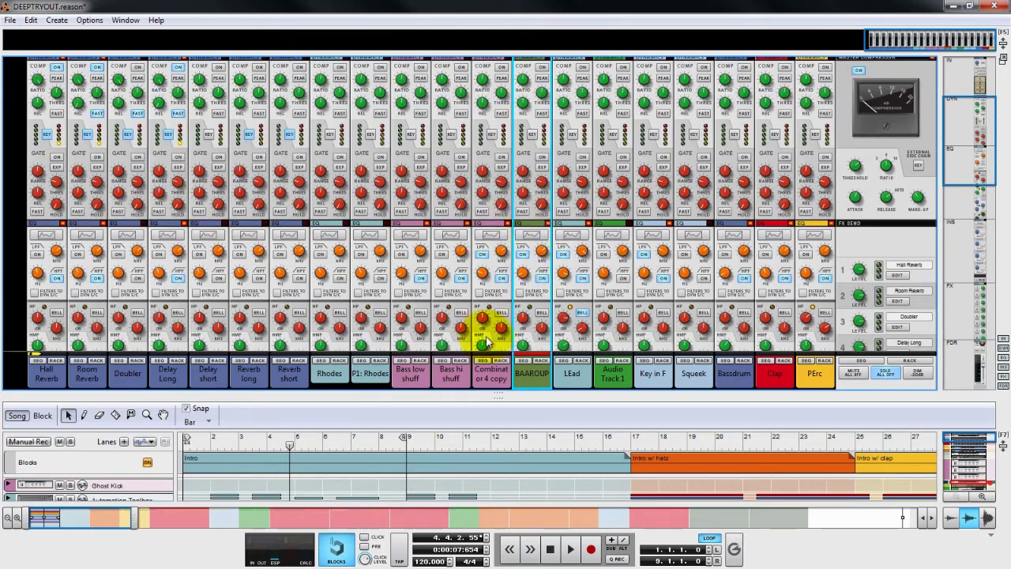
pyautogui.click(528, 238)
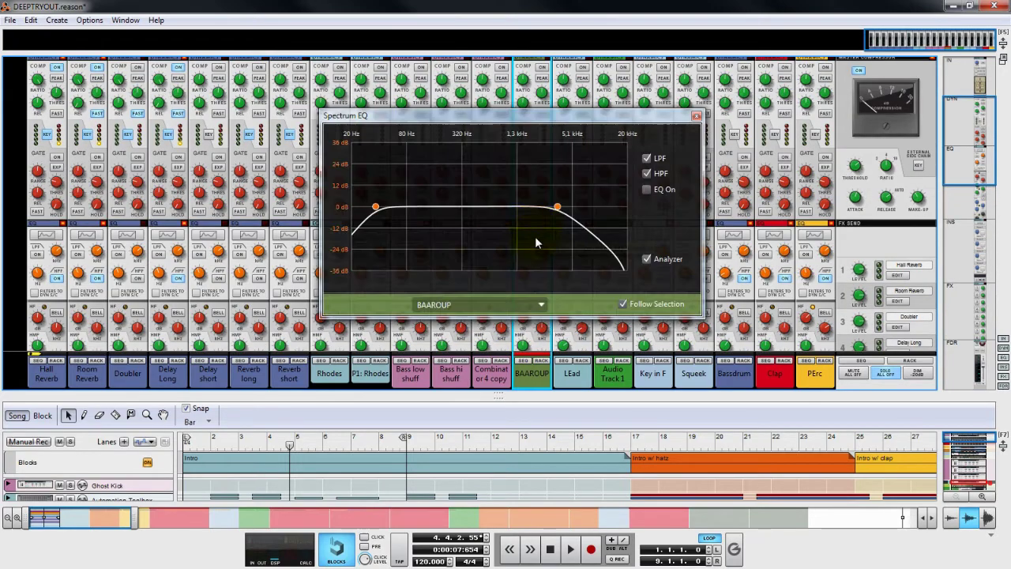
pyautogui.moveTo(518, 109); pyautogui.dragTo(280, 15)
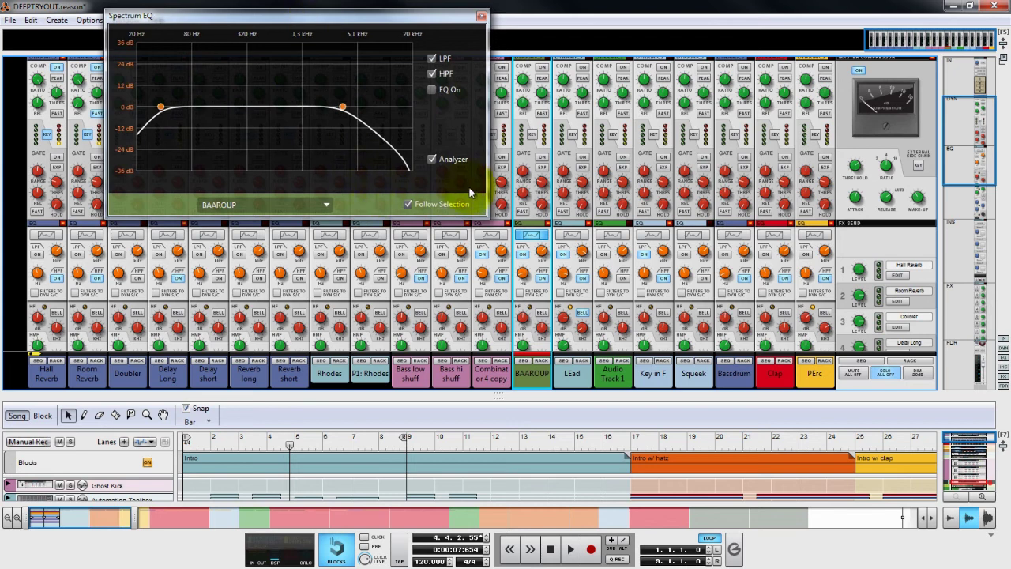
pyautogui.moveTo(524, 271); pyautogui.dragTo(525, 289)
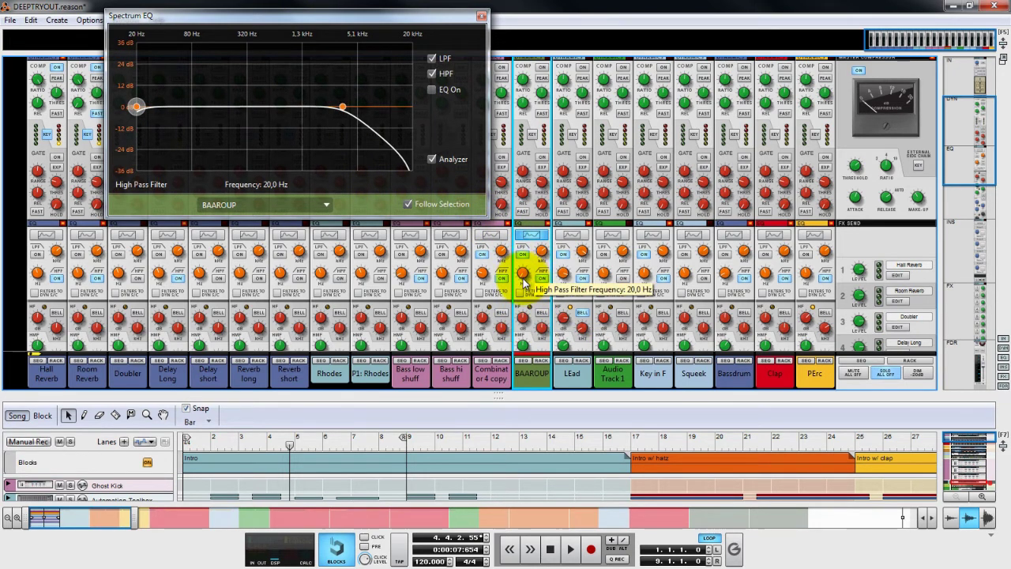
# Play the bass bus from the beginning, raise its high-pass filter to about 34.2 Hz and close the Spectrum EQ.
pyautogui.click(551, 549)
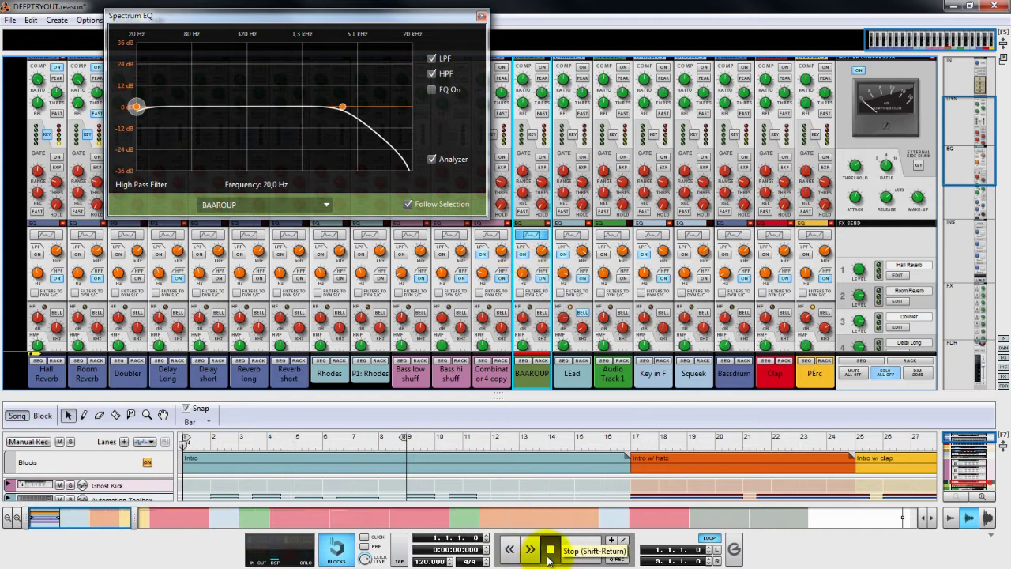
pyautogui.click(571, 549)
pyautogui.moveTo(524, 282); pyautogui.dragTo(526, 260)
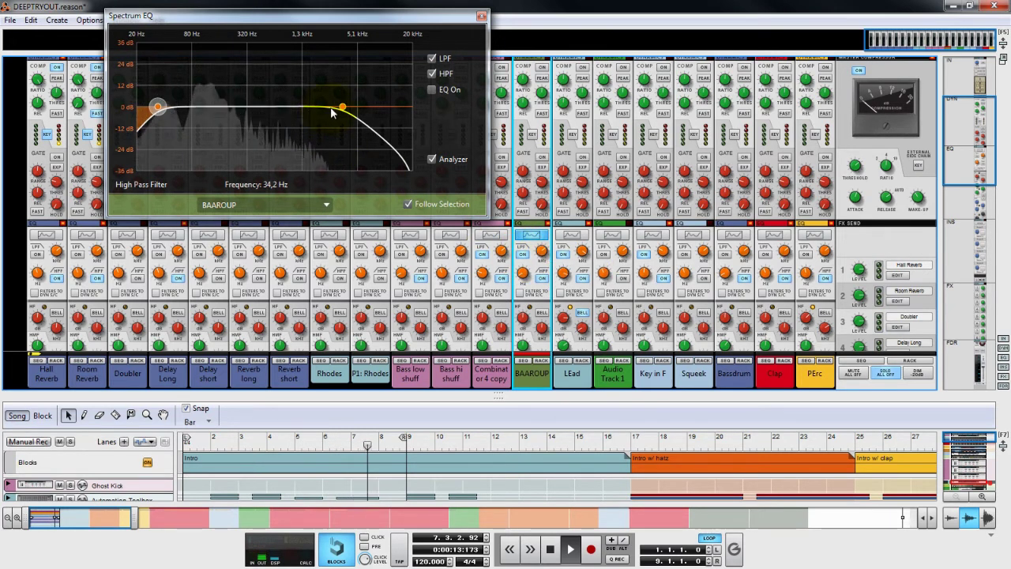
pyautogui.click(481, 16)
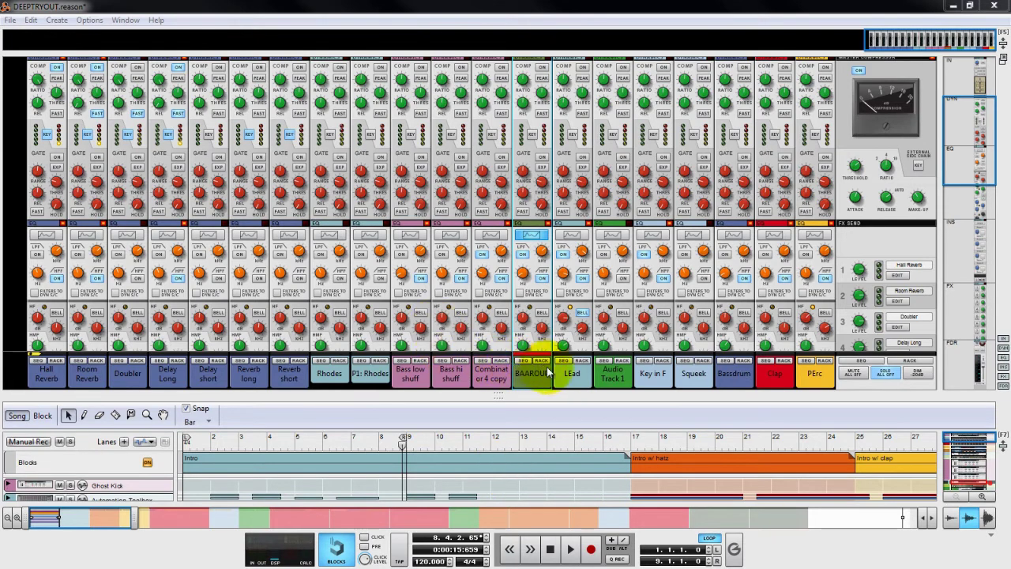
# View the LEad channel's Spectrum EQ while playing it from the beginning, with all other solos cleared and LEad soloed.
pyautogui.click(571, 378)
pyautogui.press('F2')
pyautogui.scroll(-10, 575, 380)
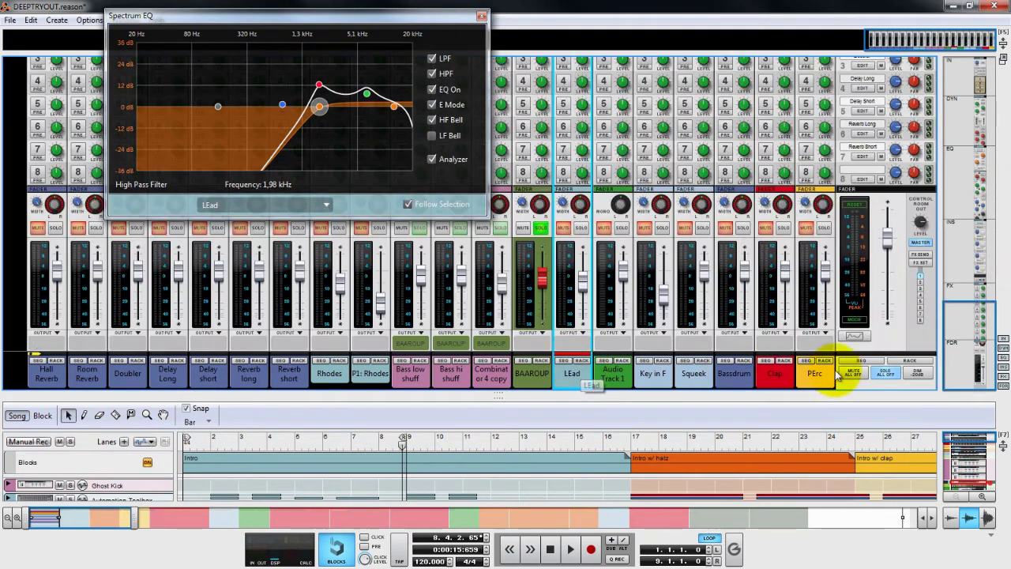
pyautogui.click(885, 372)
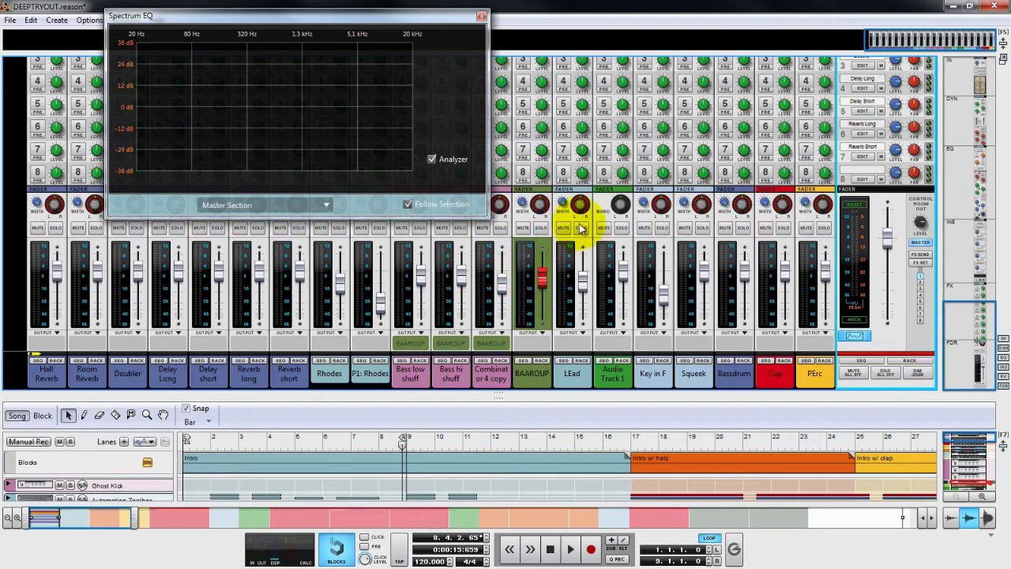
pyautogui.click(581, 228)
pyautogui.click(551, 548)
pyautogui.click(570, 548)
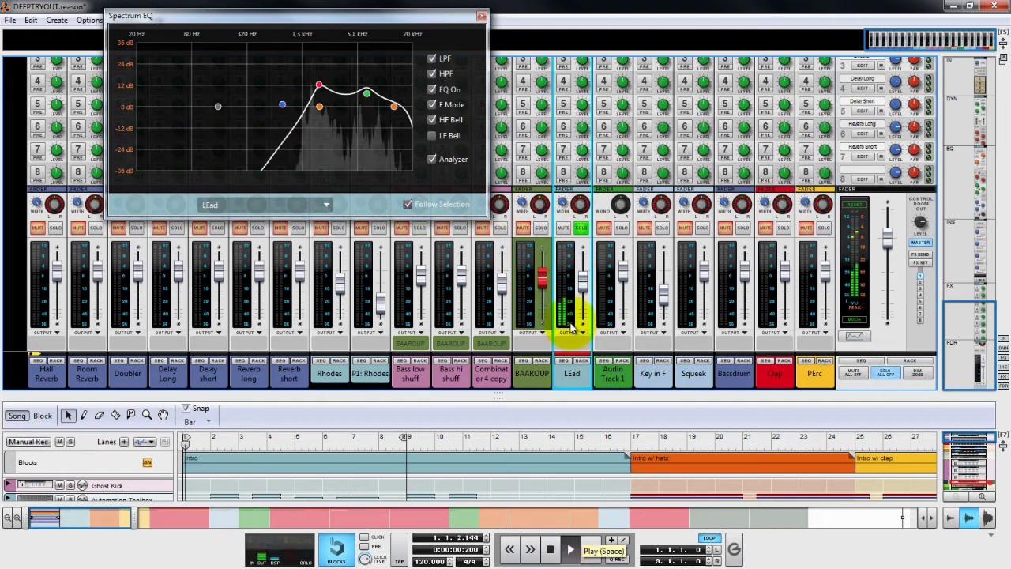
# Close the Spectrum EQ, create a parallel channel for LEad, solo it and pull its fader down.
pyautogui.click(481, 15)
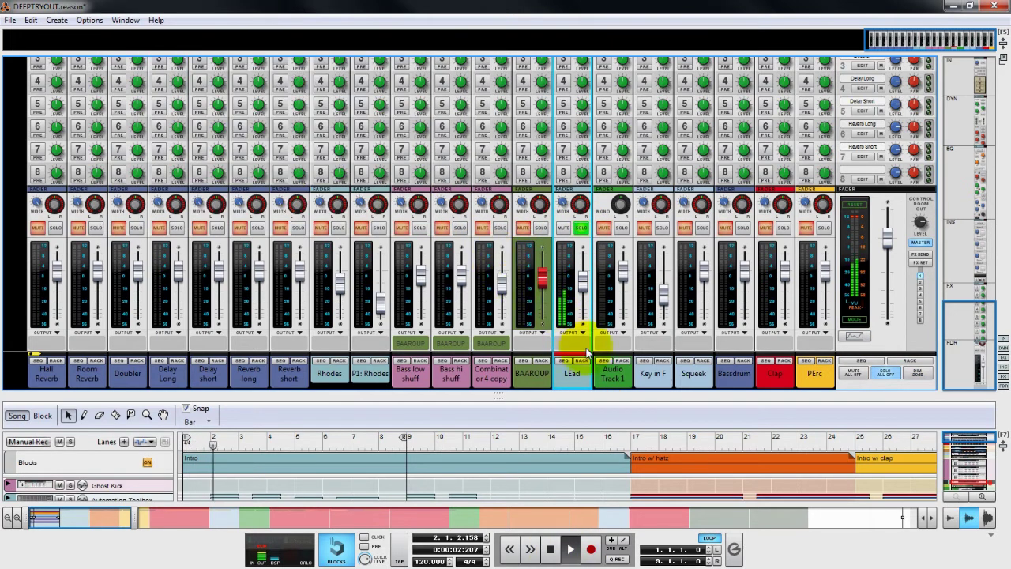
pyautogui.rightClick(571, 375)
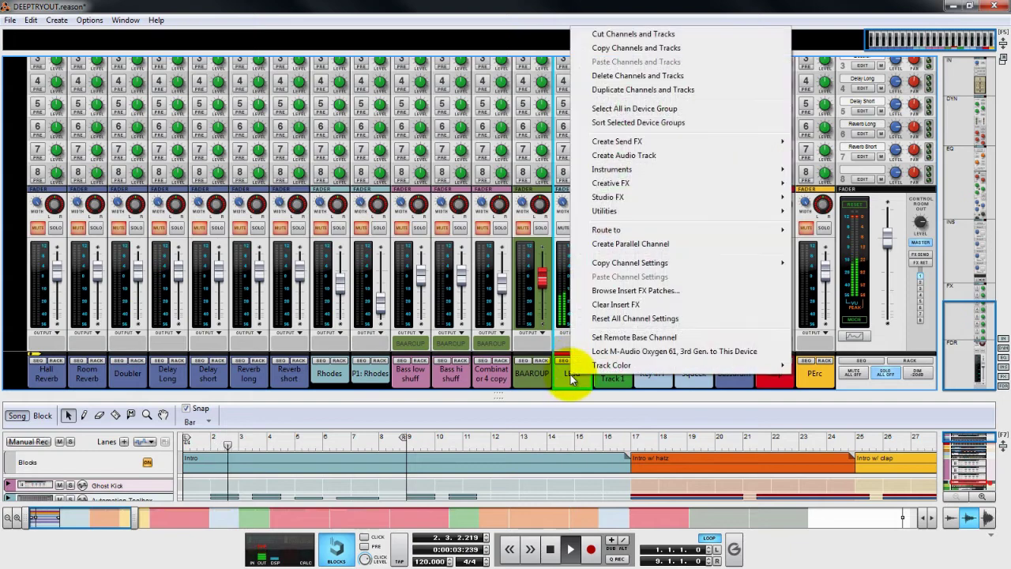
pyautogui.click(630, 244)
pyautogui.moveTo(564, 250); pyautogui.dragTo(585, 334)
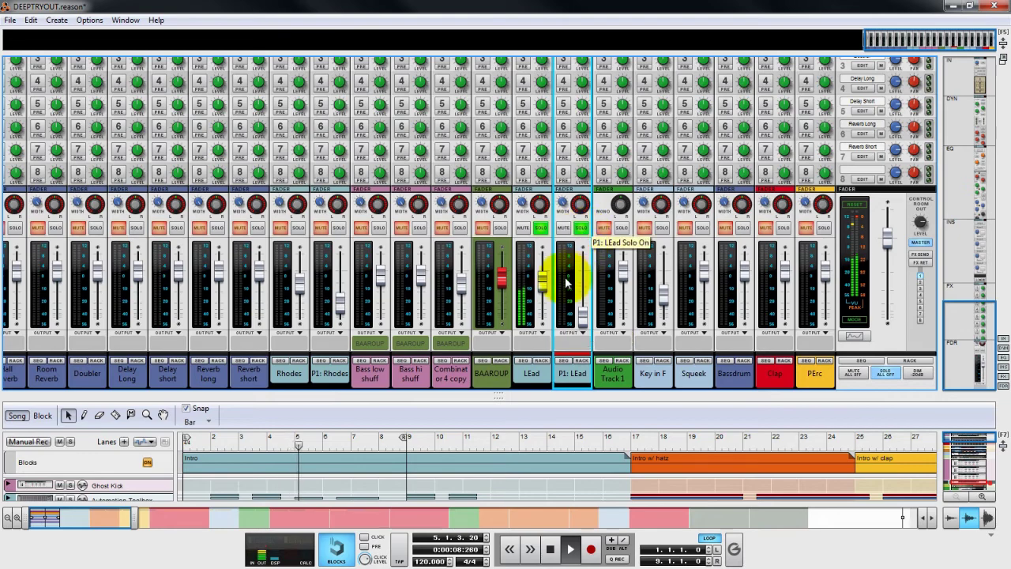
# Enable the P1: LEad channel's compressor with peak and fast modes and set its high-pass filter to 961.8 Hz.
pyautogui.scroll(10, 584, 241)
pyautogui.scroll(5, 546, 244)
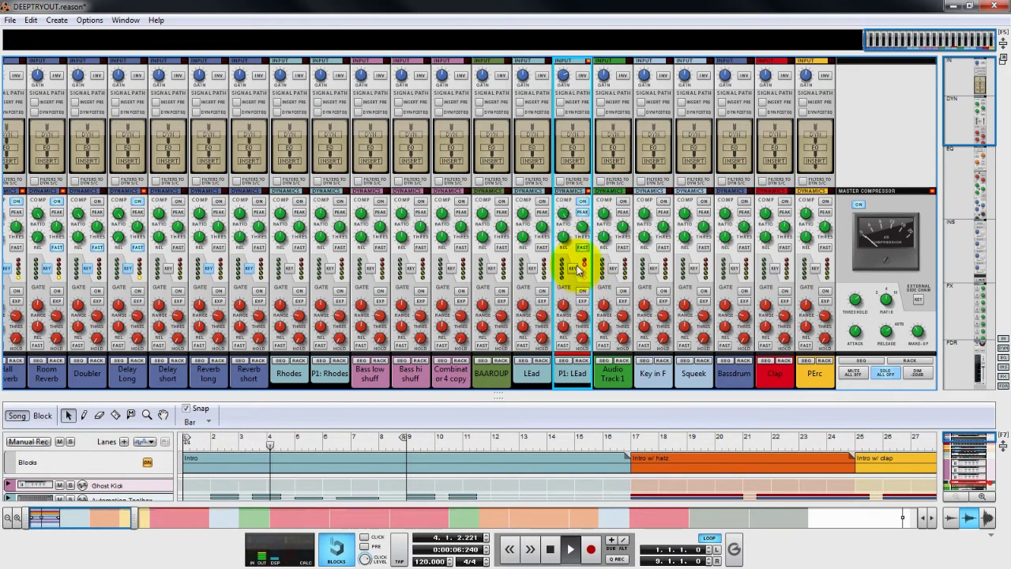
pyautogui.scroll(-2, 564, 253)
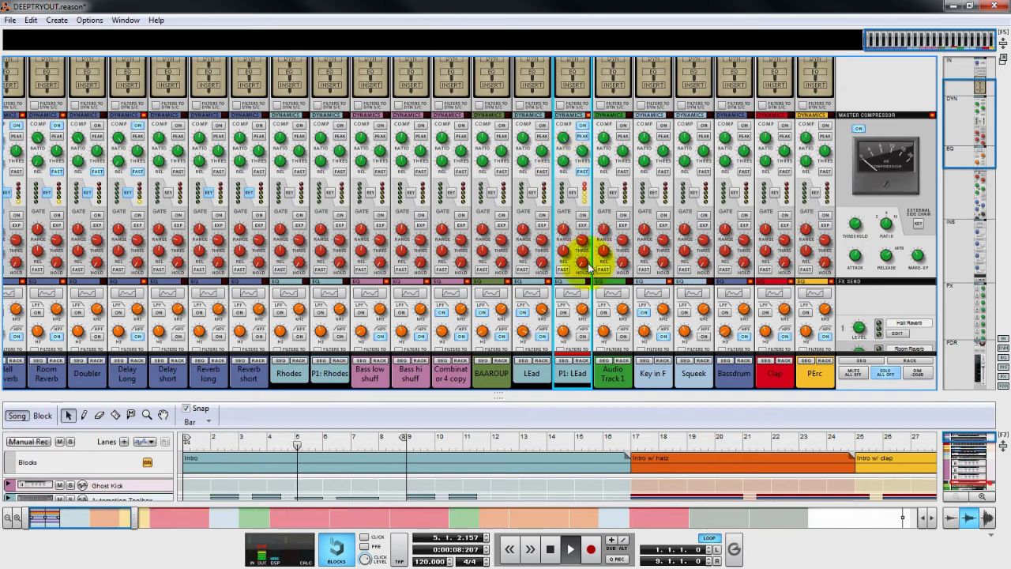
pyautogui.scroll(-4, 582, 253)
pyautogui.moveTo(575, 180); pyautogui.dragTo(569, 142)
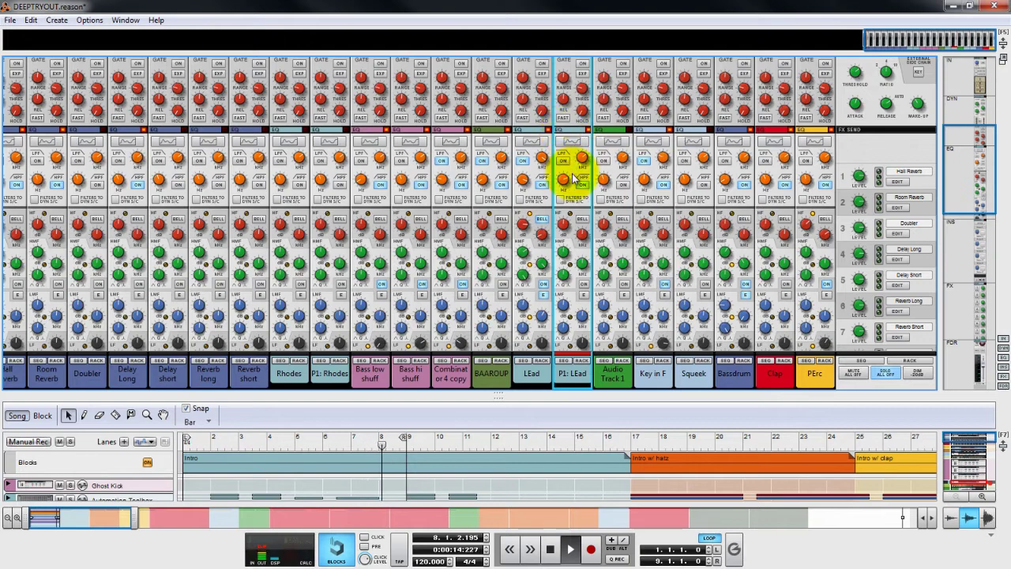
pyautogui.scroll(-3, 569, 142)
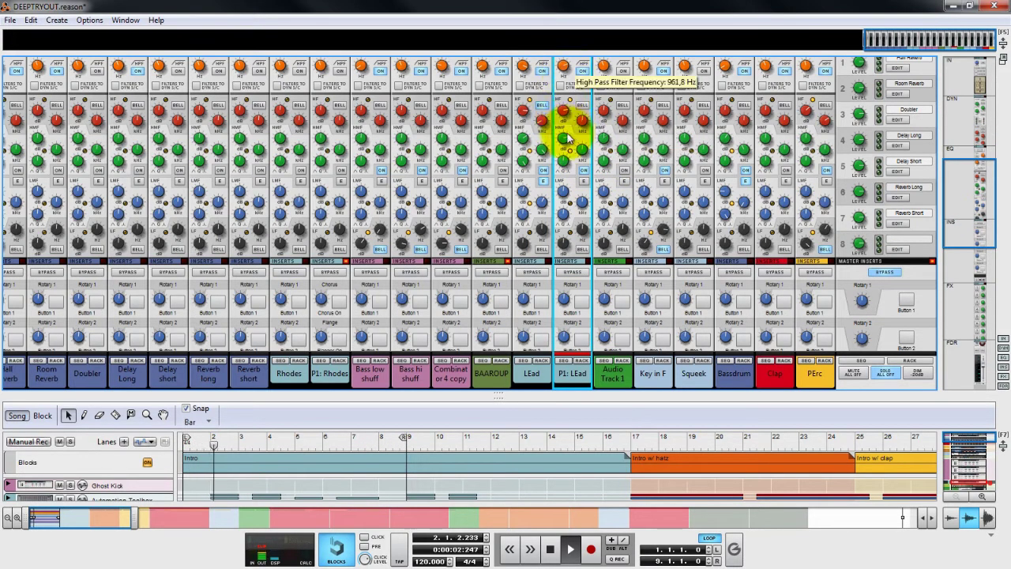
# Raise the P1: LEad fader to blend the parallel channel with the lead, then stop playback.
pyautogui.scroll(-9, 609, 257)
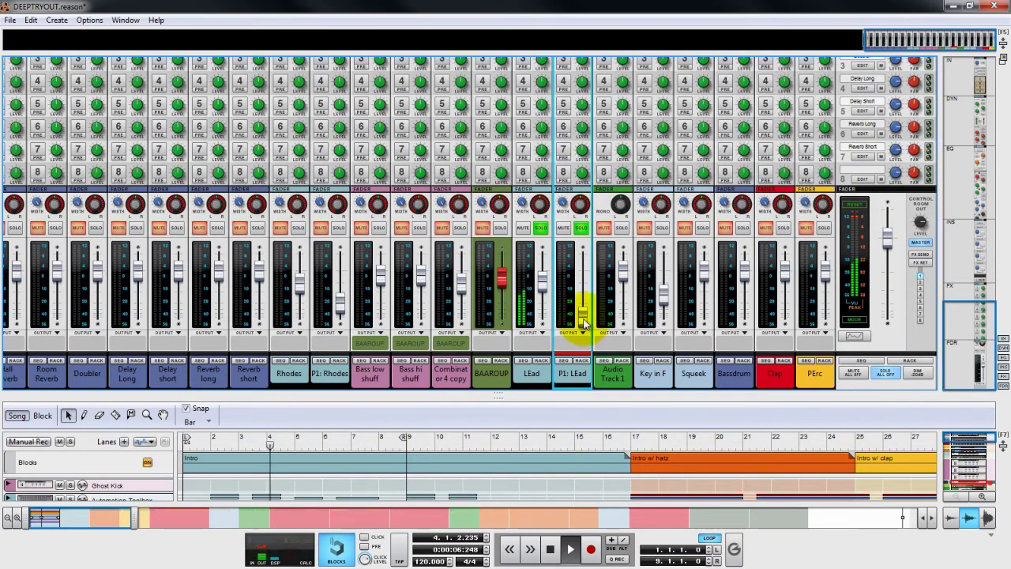
pyautogui.moveTo(585, 321); pyautogui.dragTo(587, 291)
pyautogui.click(549, 549)
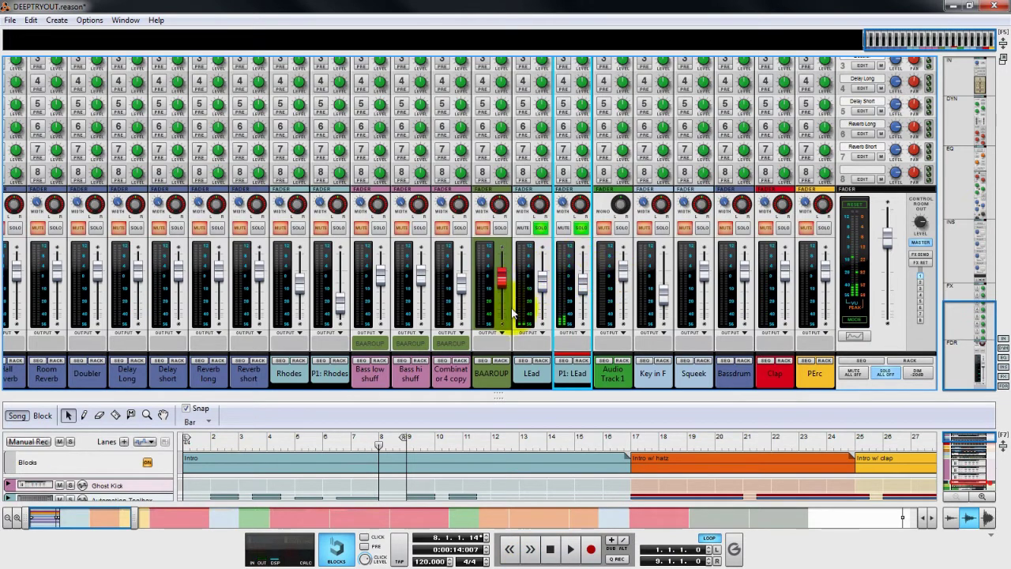
# Expand the main mixer to full height, clear all solos and bring the channel faders into view.
pyautogui.scroll(3, 524, 177)
pyautogui.scroll(3, 527, 173)
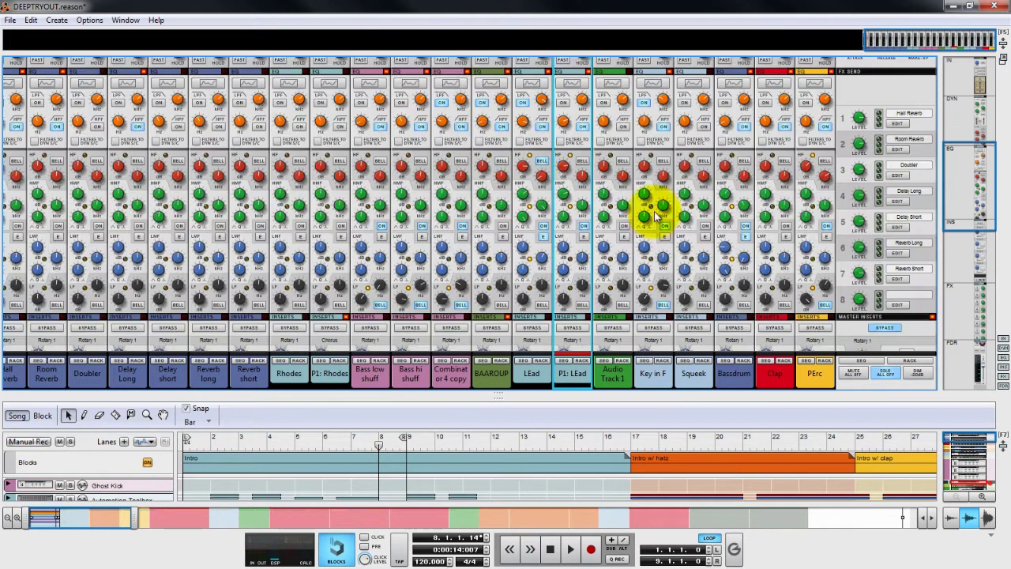
pyautogui.scroll(3, 601, 204)
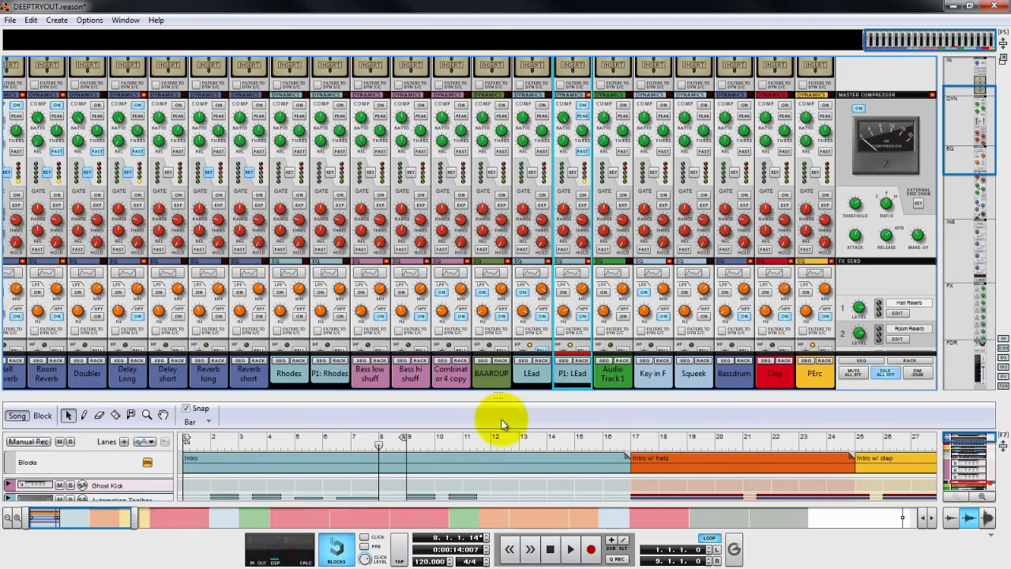
pyautogui.moveTo(501, 388); pyautogui.dragTo(506, 555)
pyautogui.scroll(-5, 637, 245)
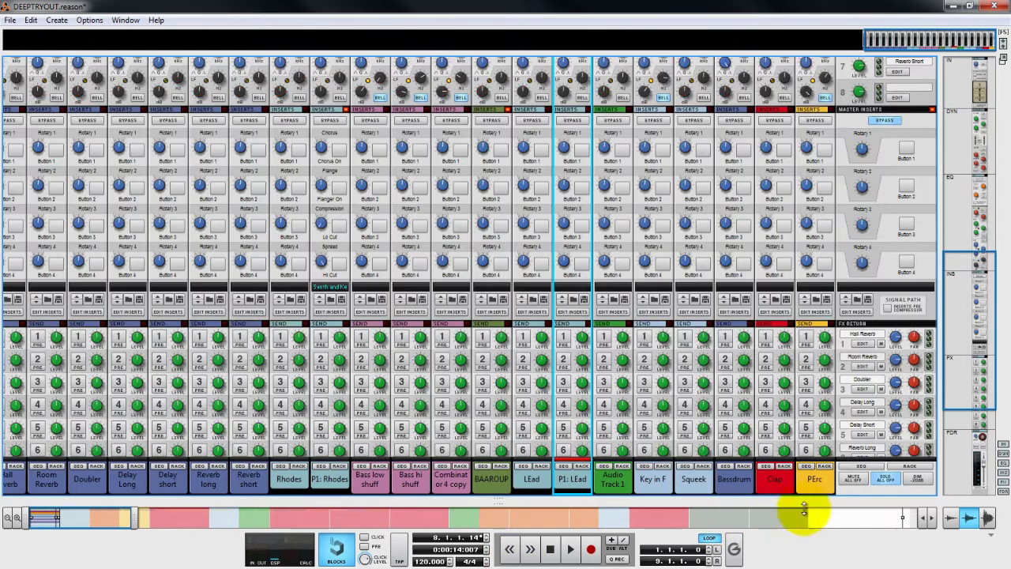
pyautogui.scroll(-5, 506, 387)
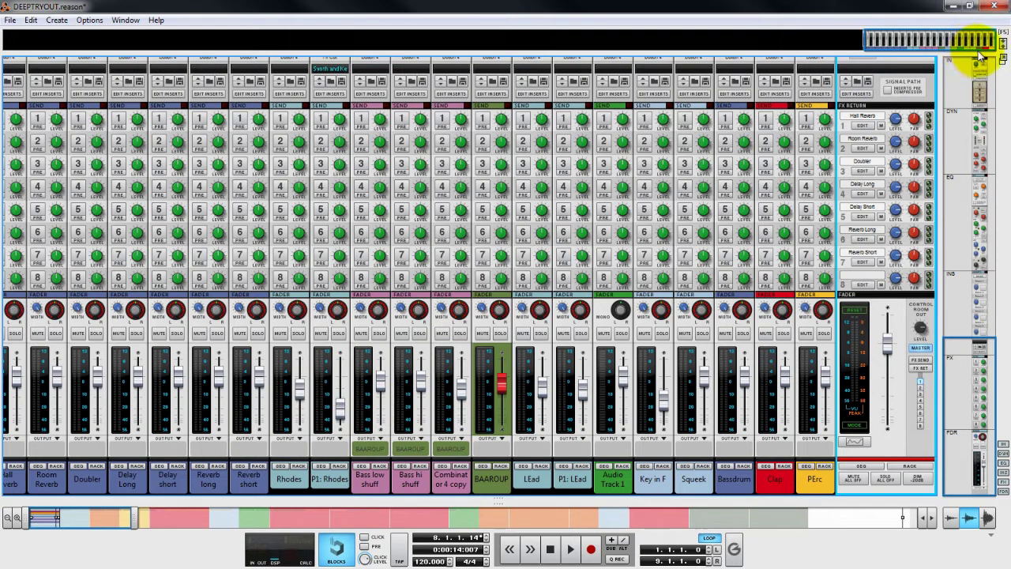
# Play the soloed Bassdrum from the beginning, raise its fader slightly and solo the Clap alongside it.
pyautogui.click(742, 333)
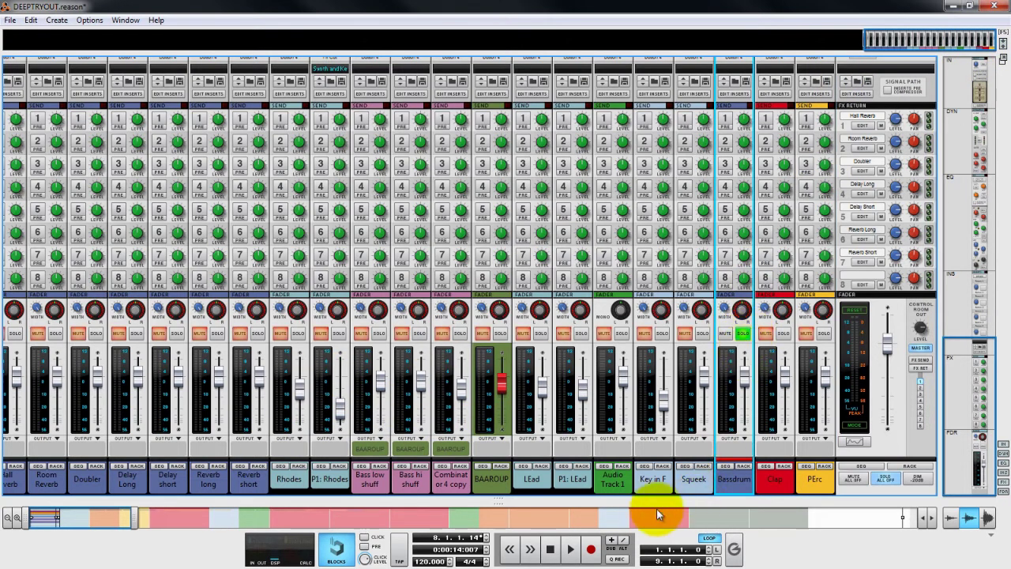
pyautogui.click(551, 548)
pyautogui.click(570, 548)
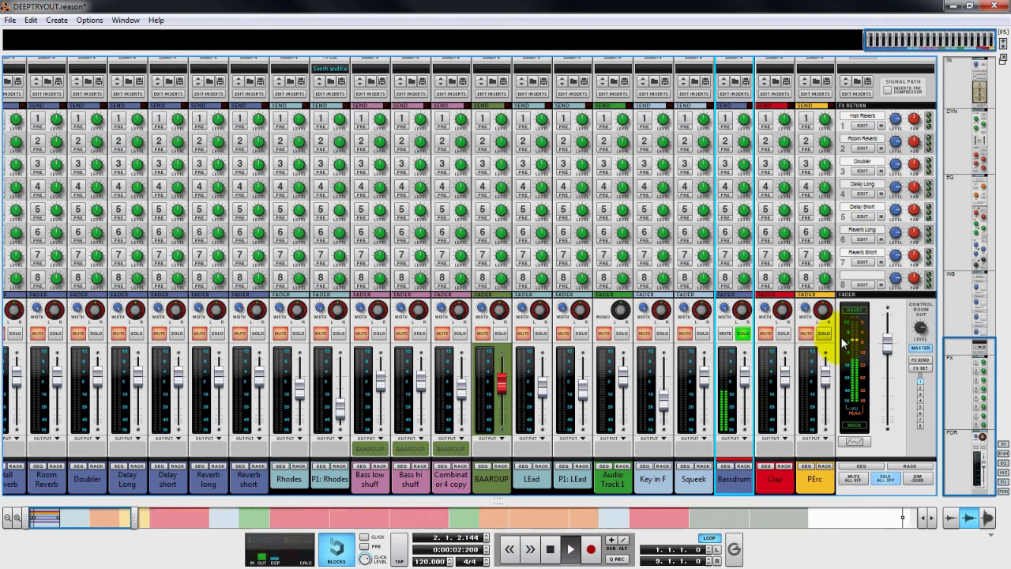
pyautogui.moveTo(743, 375); pyautogui.dragTo(743, 363)
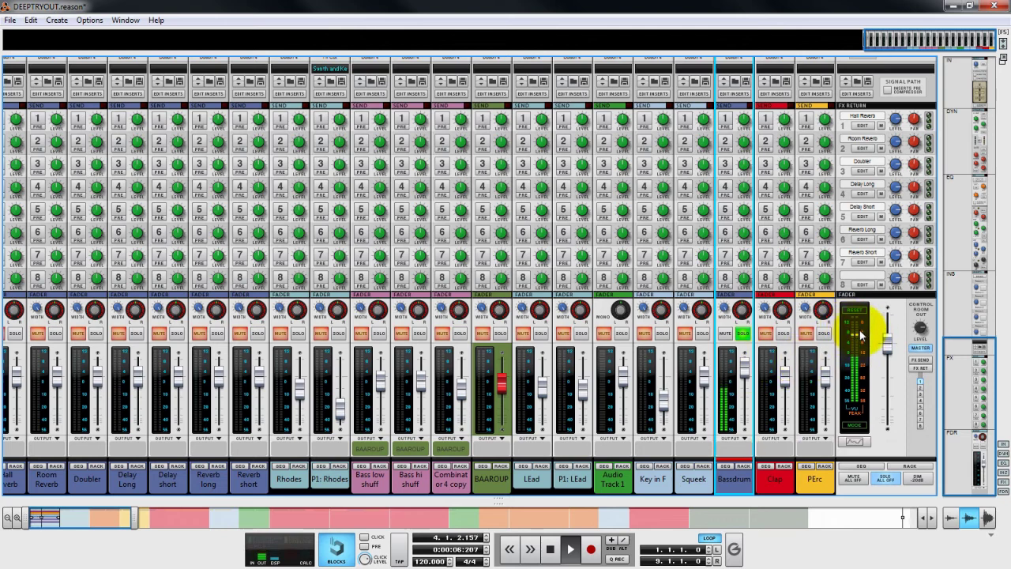
pyautogui.click(783, 332)
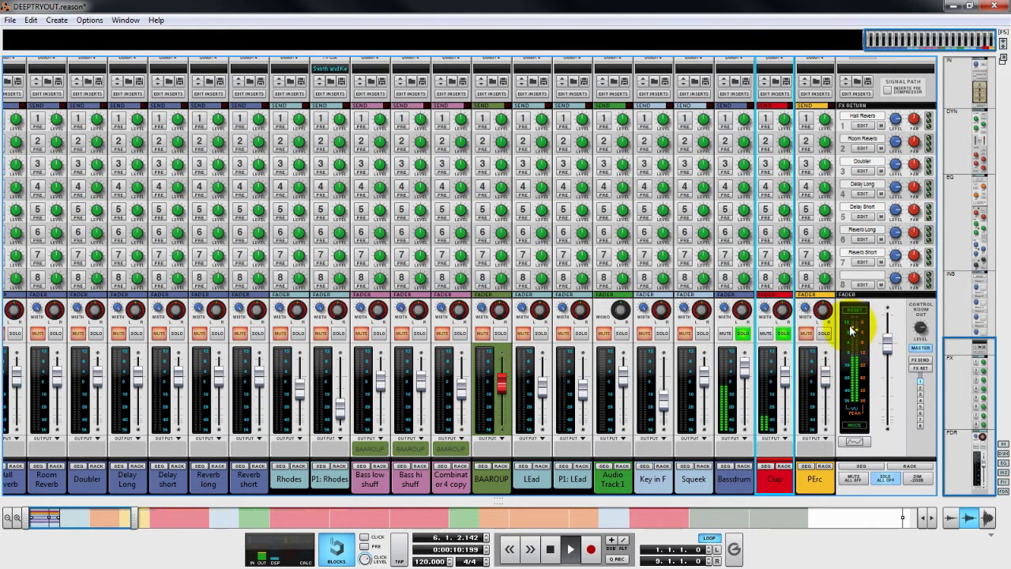
# Solo PErc alongside the Bassdrum and Clap, lower its fader slightly, then stop playback and clear all solos.
pyautogui.click(825, 333)
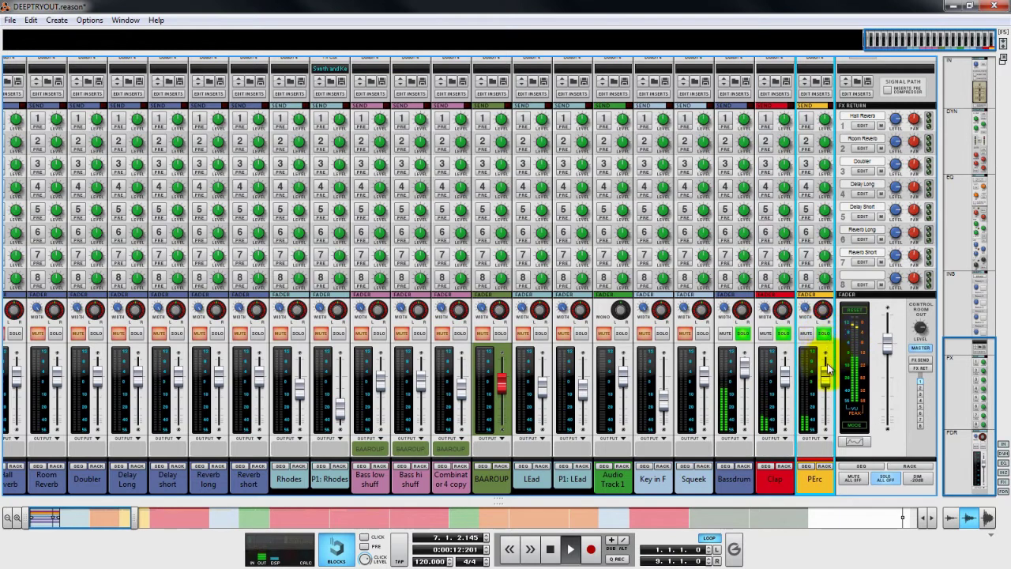
pyautogui.click(860, 316)
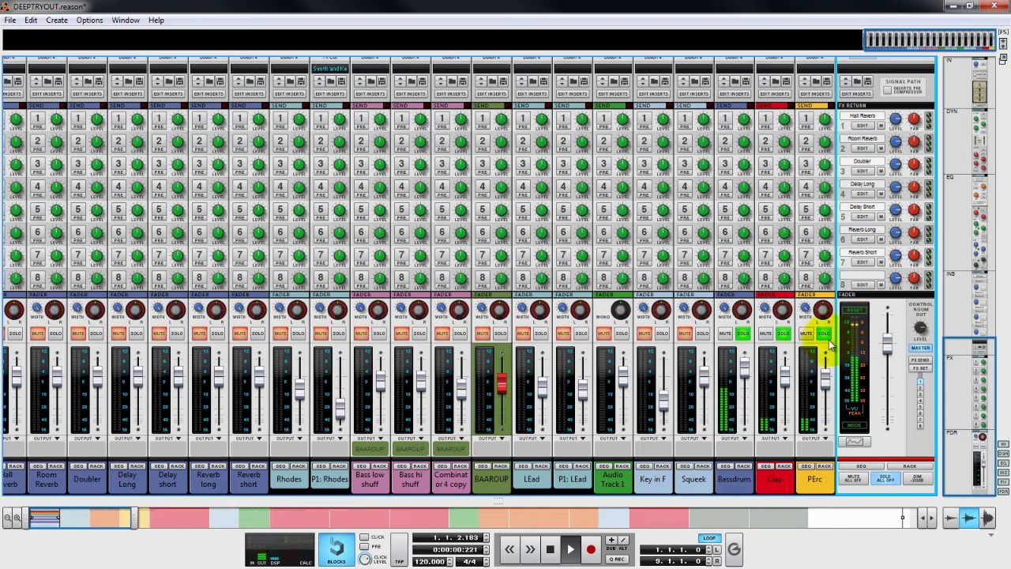
pyautogui.click(825, 387)
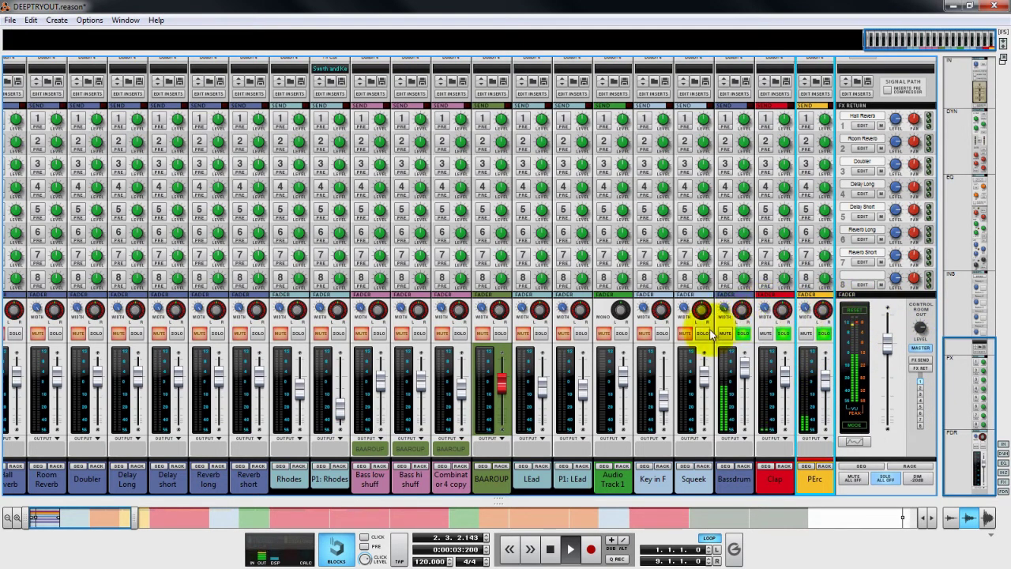
pyautogui.click(551, 548)
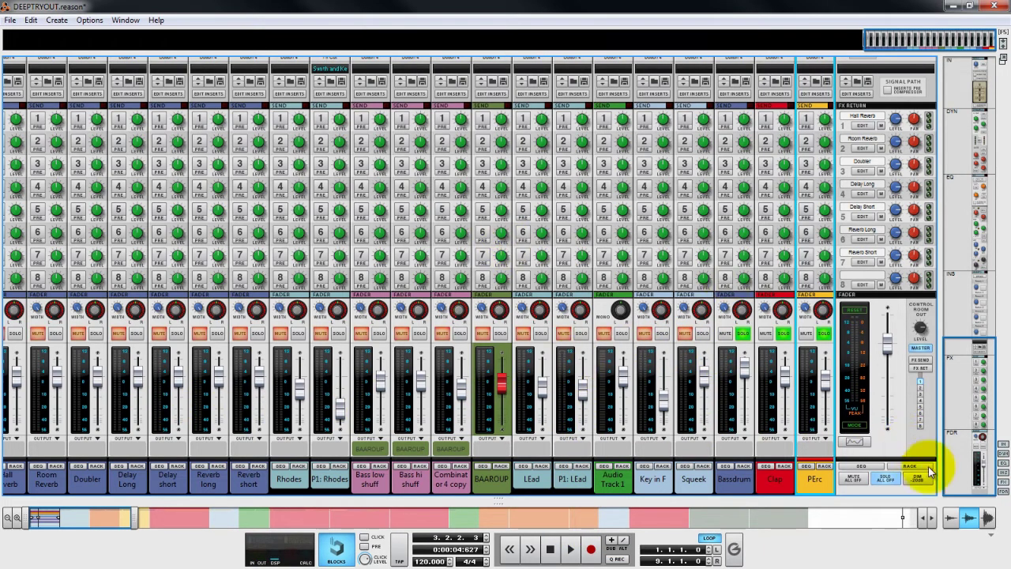
pyautogui.click(886, 477)
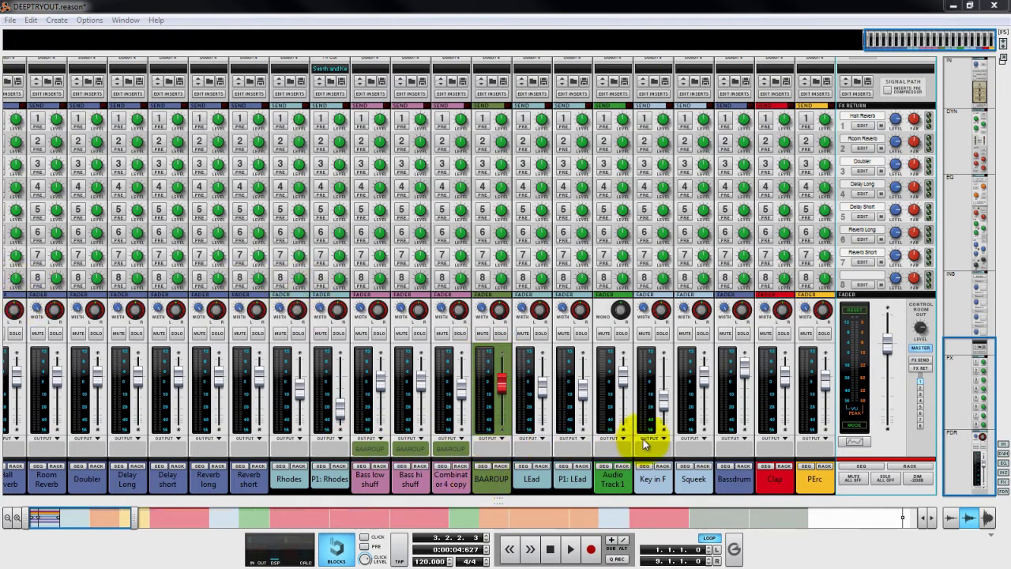
# Route the Bassdrum, Clap and PErc channels together to a new output bus.
pyautogui.click(733, 477)
pyautogui.keyDown('shift'); pyautogui.click(808, 477); pyautogui.keyUp('shift')
pyautogui.rightClick(808, 477)
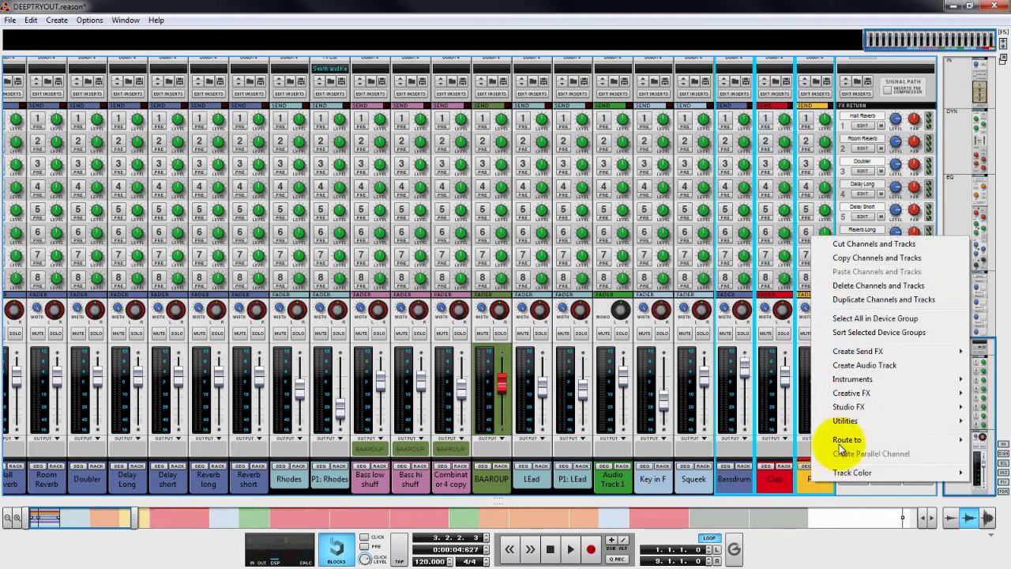
pyautogui.moveTo(840, 447)
pyautogui.click(751, 441)
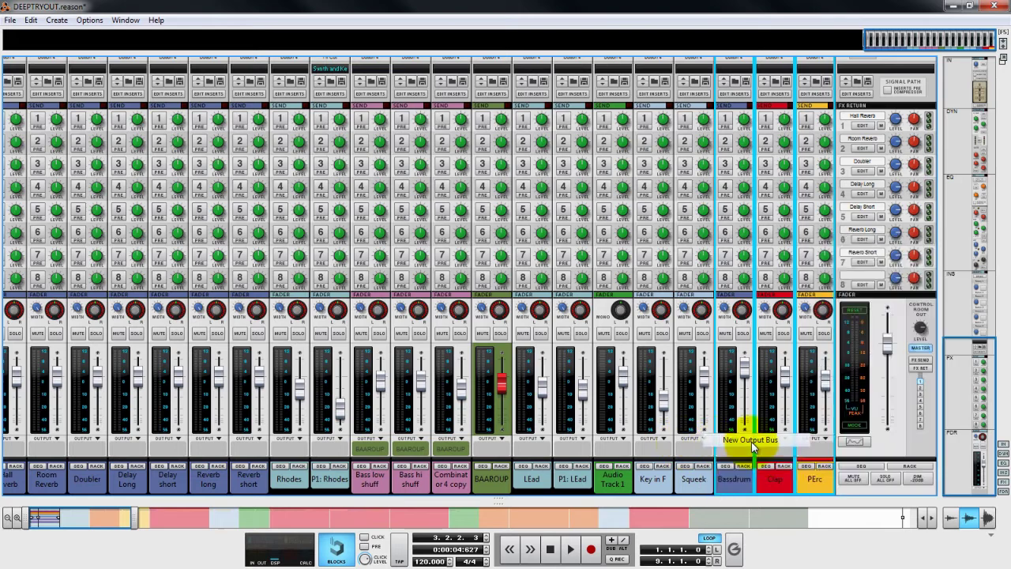
# Rename the new drum output bus as Drumgroup.
pyautogui.rightClick(816, 479)
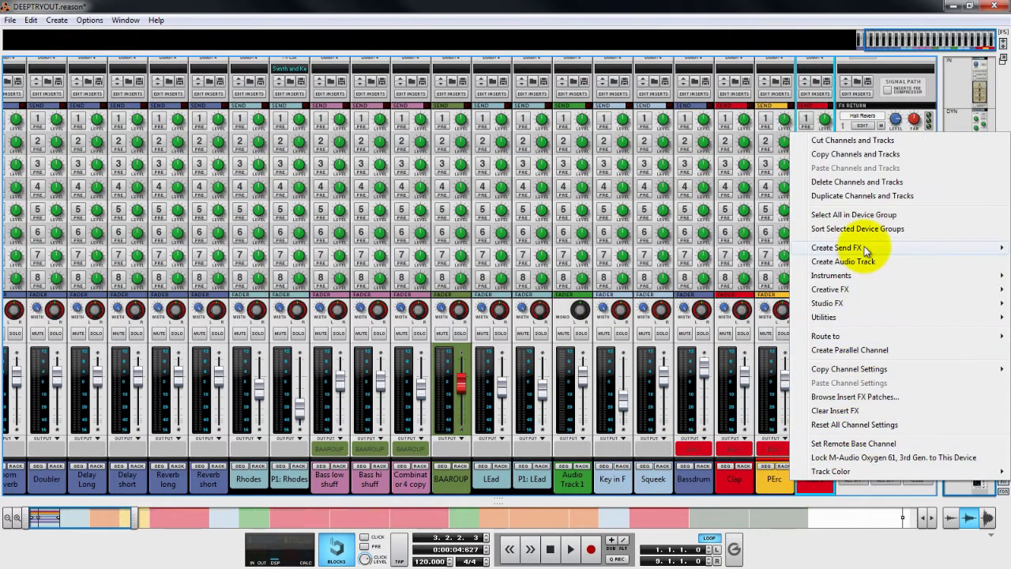
pyautogui.click(815, 482)
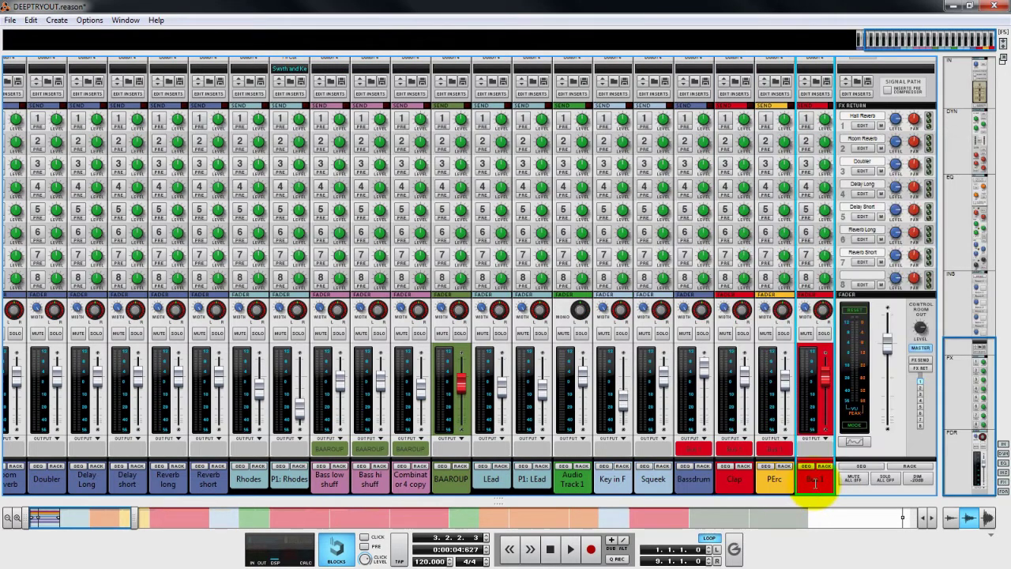
pyautogui.doubleClick(815, 480)
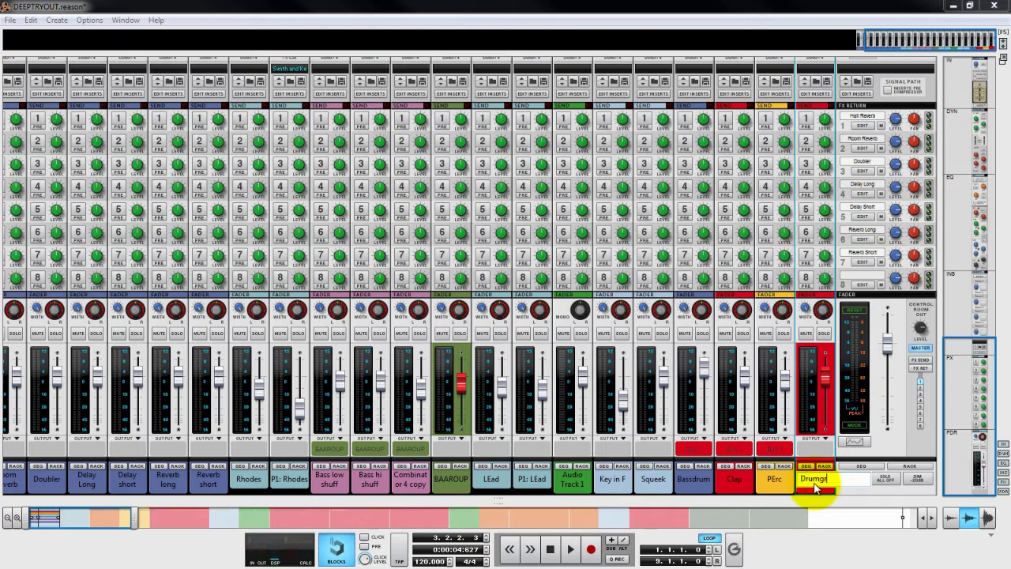
pyautogui.write('Drumgroup')
pyautogui.press('Return')
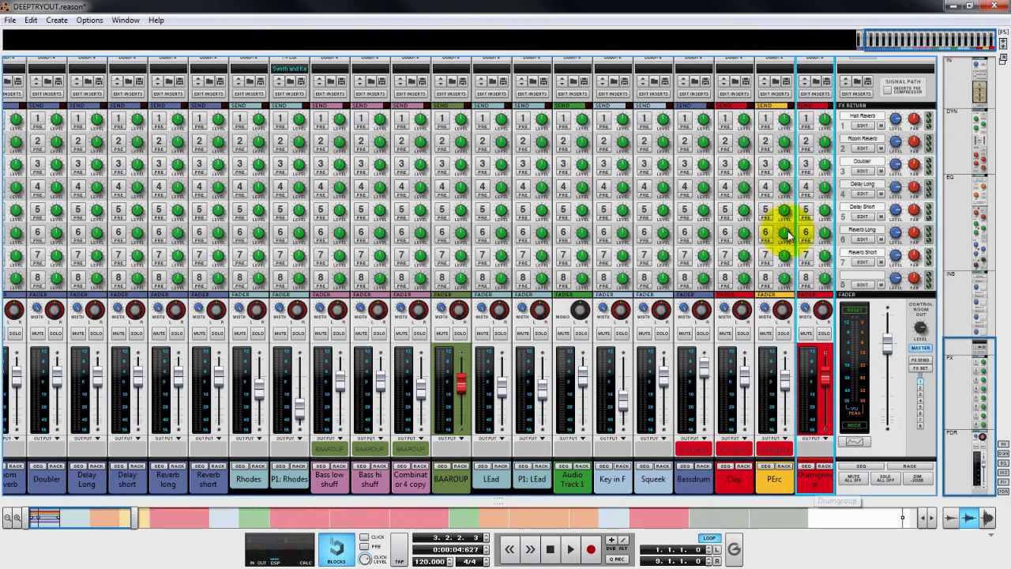
# Solo the Drumgroup bus and play the track from the beginning.
pyautogui.scroll(3, 785, 226)
pyautogui.scroll(-3, 803, 257)
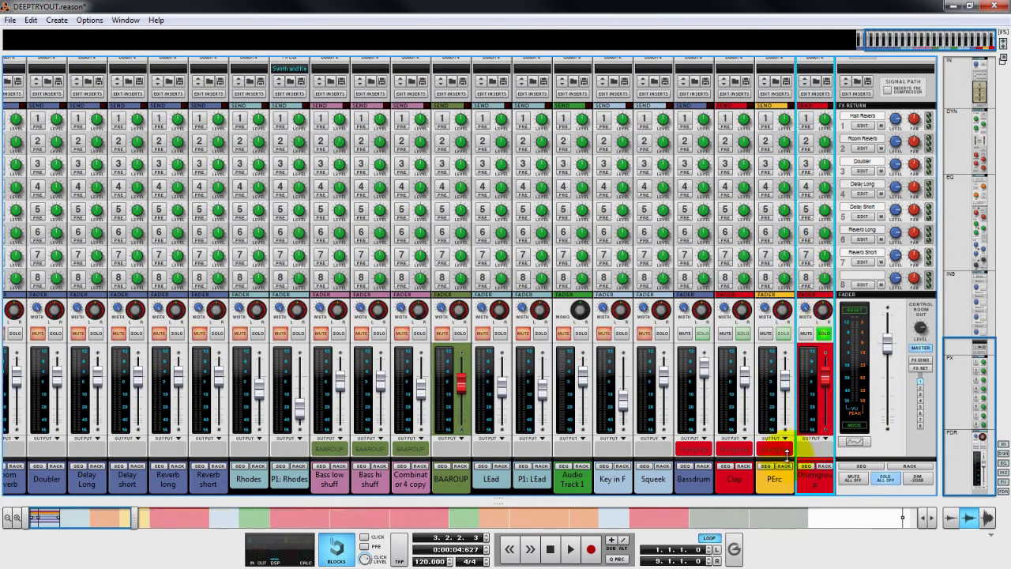
pyautogui.click(551, 549)
pyautogui.click(571, 549)
pyautogui.scroll(3, 861, 163)
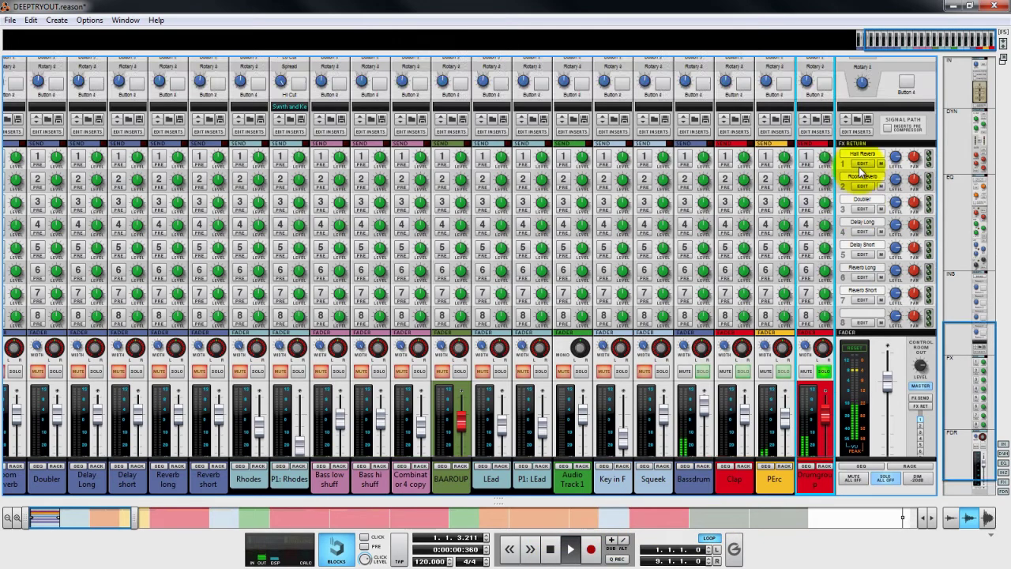
# Enable the Drumgroup compressor, adjust its threshold, compare the sound with it off and on, and stop playback.
pyautogui.scroll(5, 803, 238)
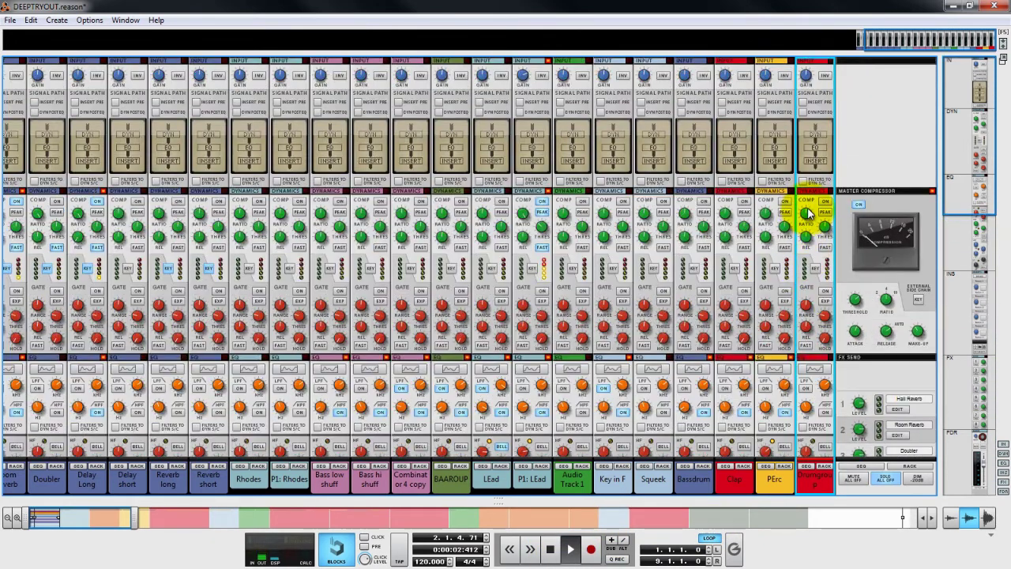
pyautogui.click(823, 204)
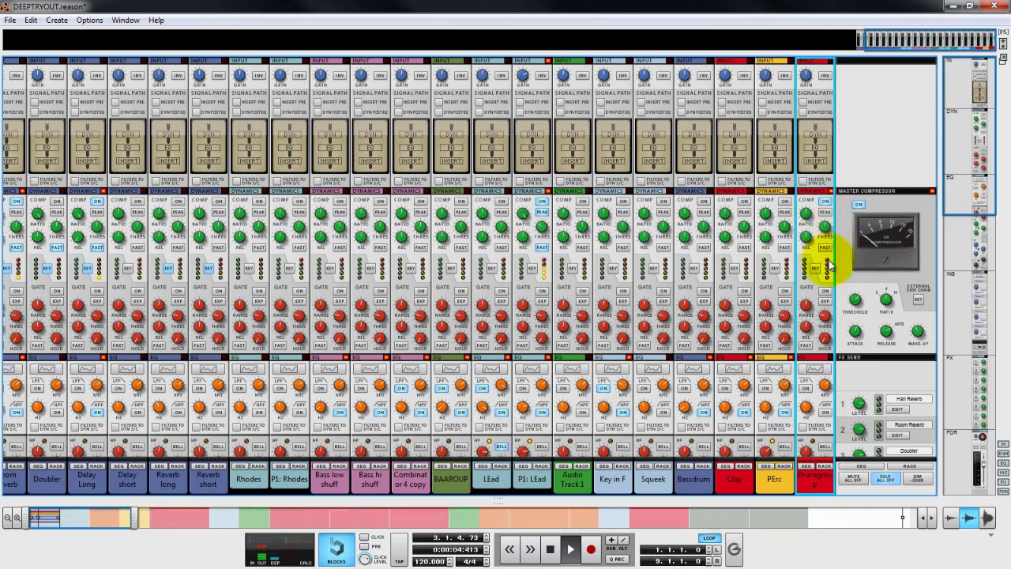
pyautogui.moveTo(810, 228)
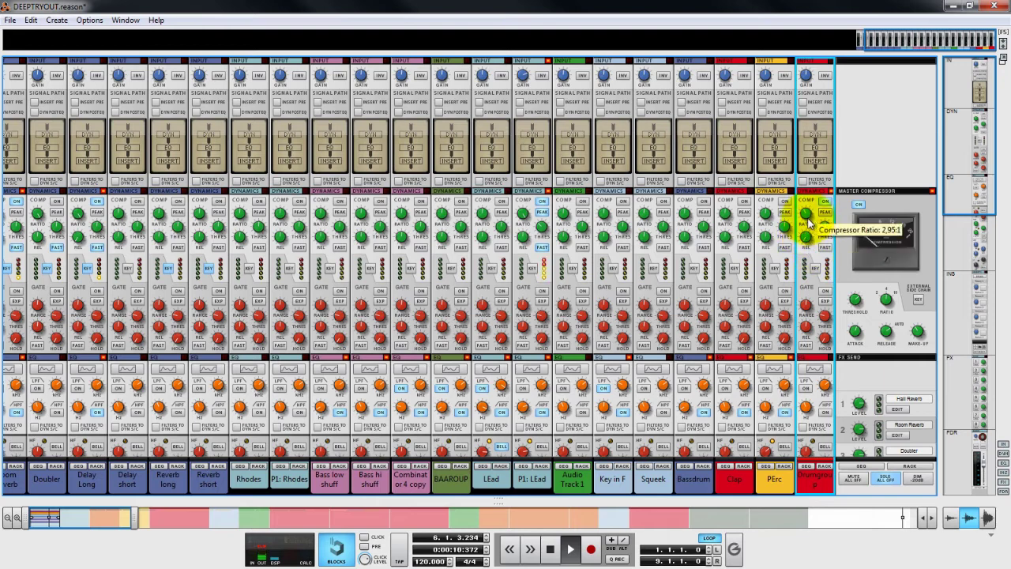
pyautogui.moveTo(828, 229)
pyautogui.mouseDown()
pyautogui.moveTo(831, 239)
pyautogui.moveTo(827, 225)
pyautogui.mouseUp()
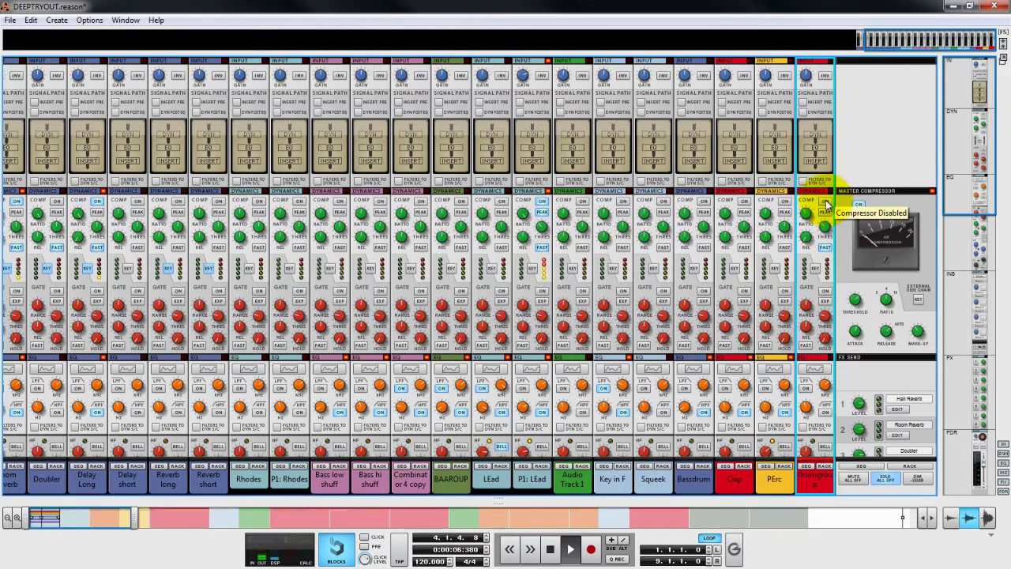
pyautogui.click(826, 204)
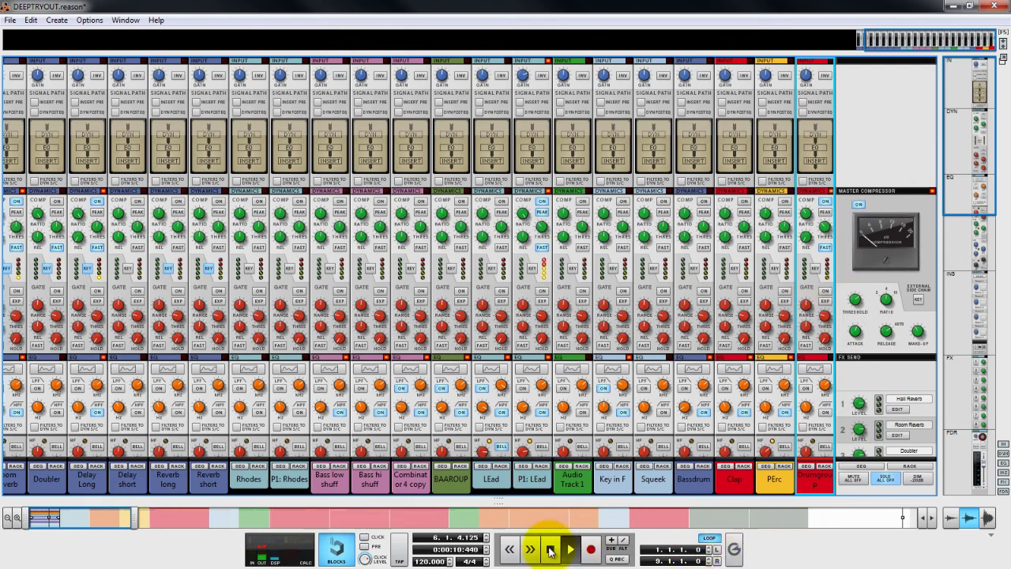
pyautogui.scroll(-5, 615, 349)
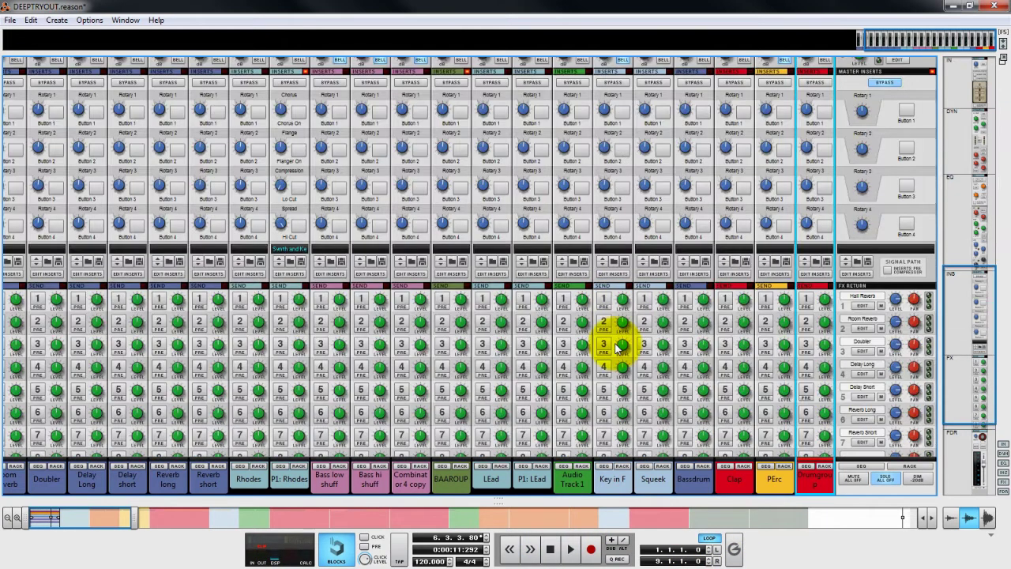
# Solo the BAAROUP bus instead of the Drumgroup and play the track from the beginning.
pyautogui.moveTo(618, 348)
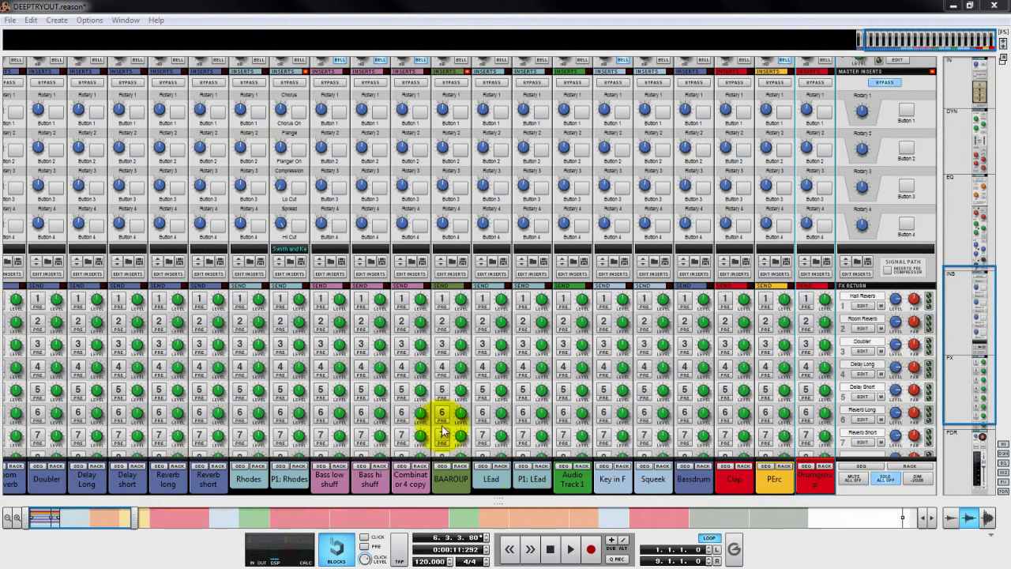
pyautogui.scroll(-5, 407, 395)
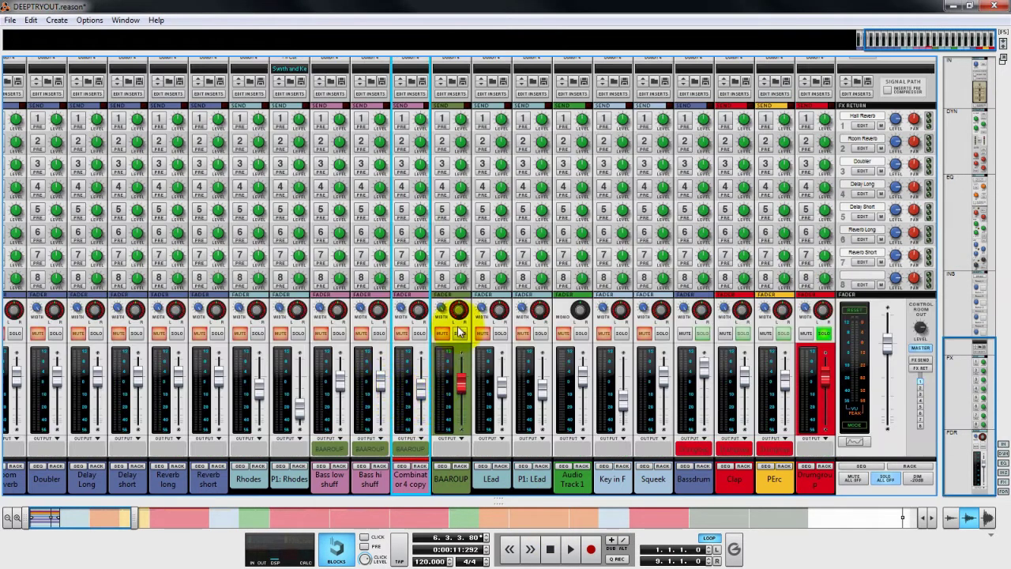
pyautogui.click(460, 333)
pyautogui.click(813, 332)
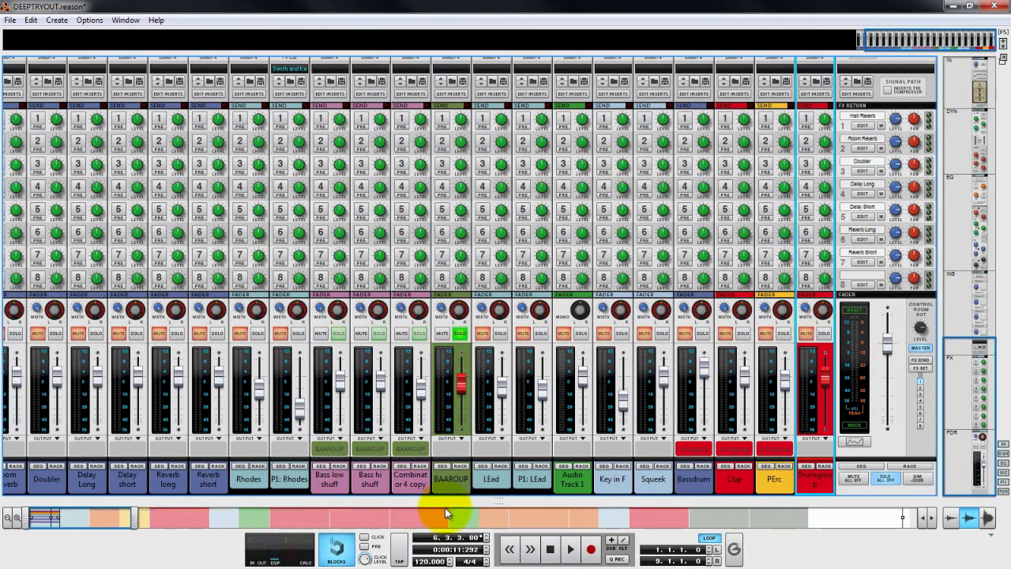
pyautogui.click(546, 554)
pyautogui.click(571, 549)
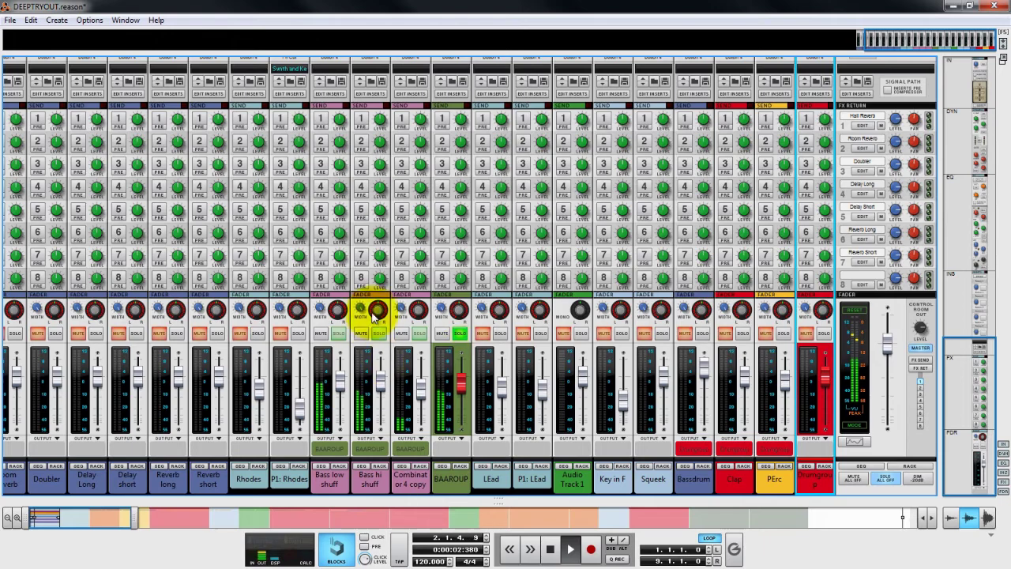
# Invert the phase of the Bass hi shuff channel during playback, then stop the track.
pyautogui.scroll(5, 425, 274)
pyautogui.scroll(10, 425, 273)
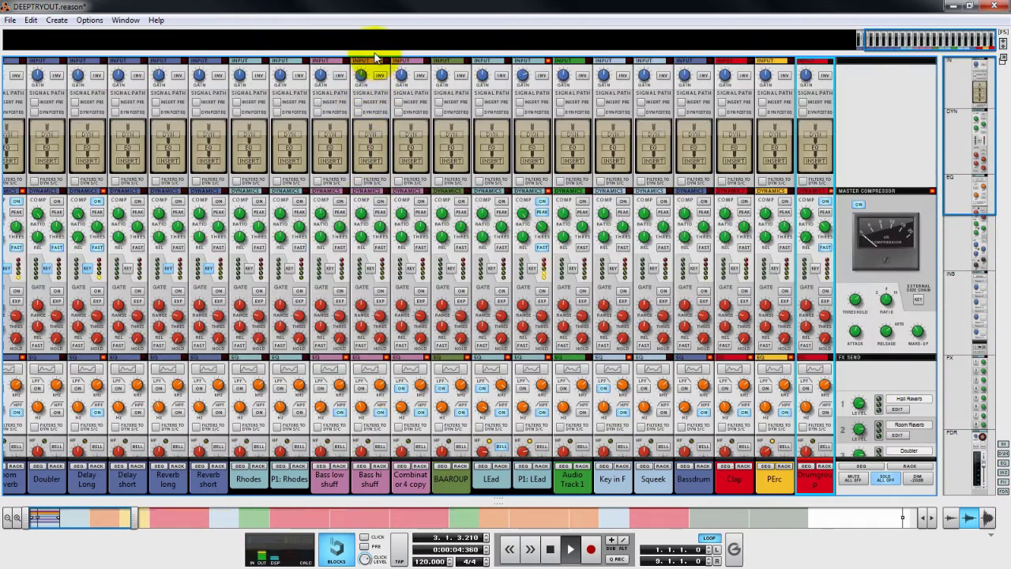
pyautogui.click(381, 77)
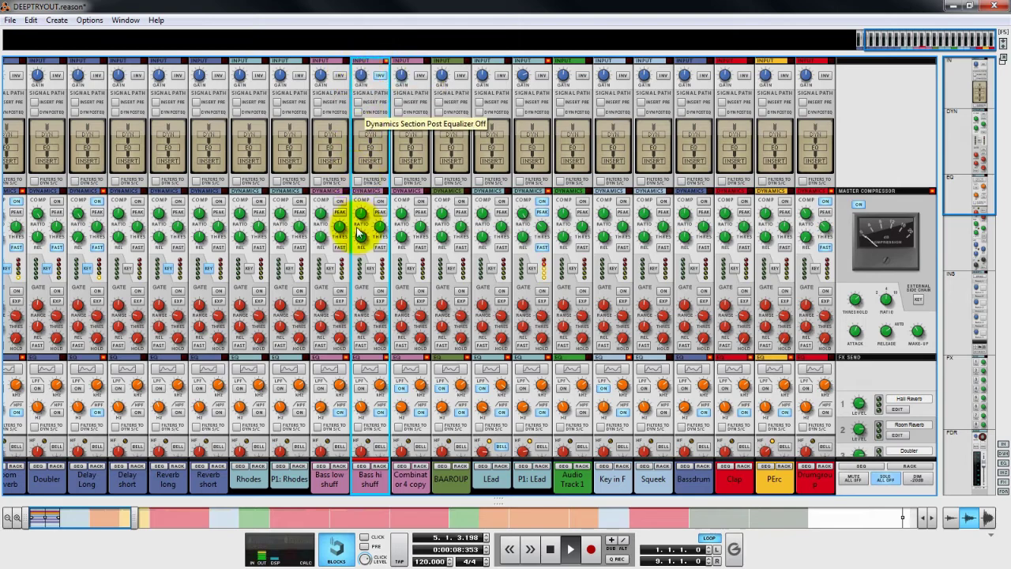
pyautogui.scroll(-15, 357, 274)
pyautogui.scroll(-3, 360, 284)
pyautogui.scroll(15, 356, 278)
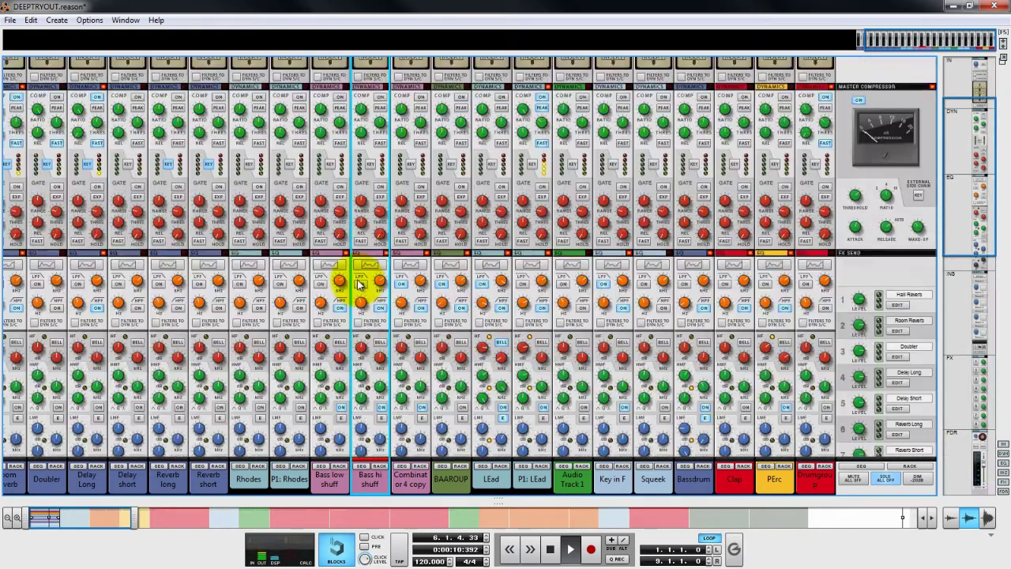
pyautogui.click(530, 549)
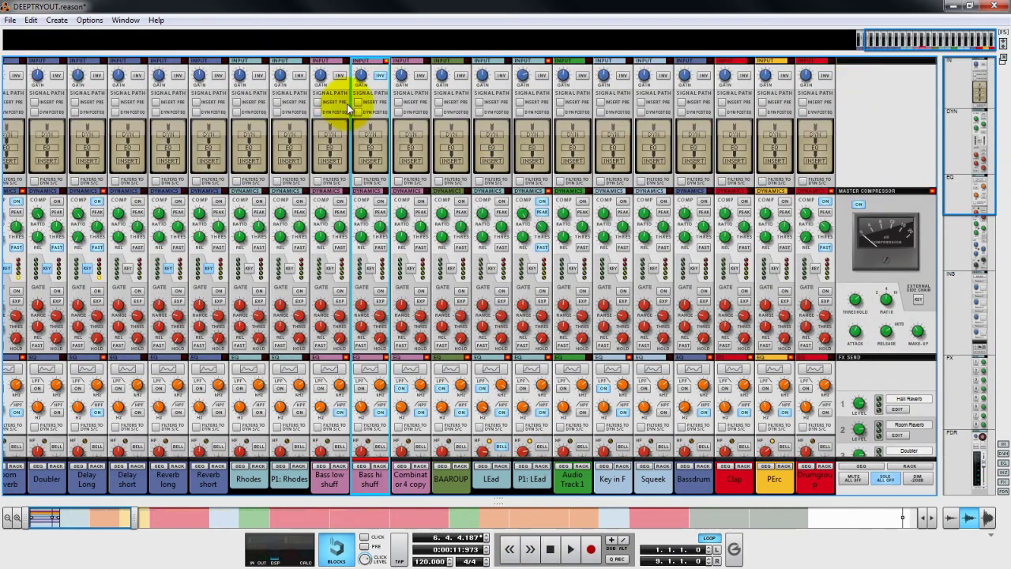
pyautogui.click(380, 76)
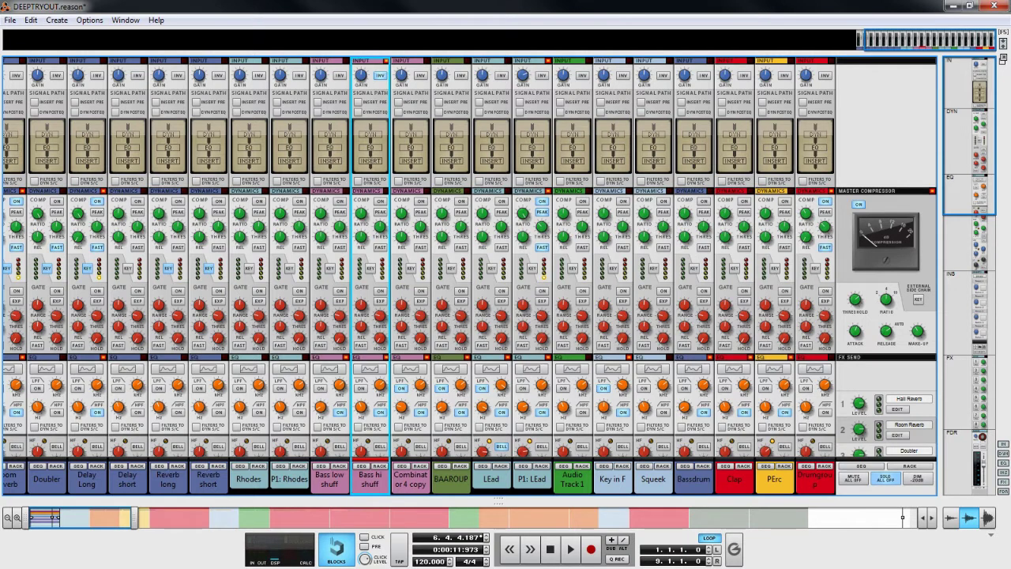
# Route the BAAROUP, lead, audio, key, squeek and Drumgroup channels together to a new output bus.
pyautogui.scroll(-2, 806, 324)
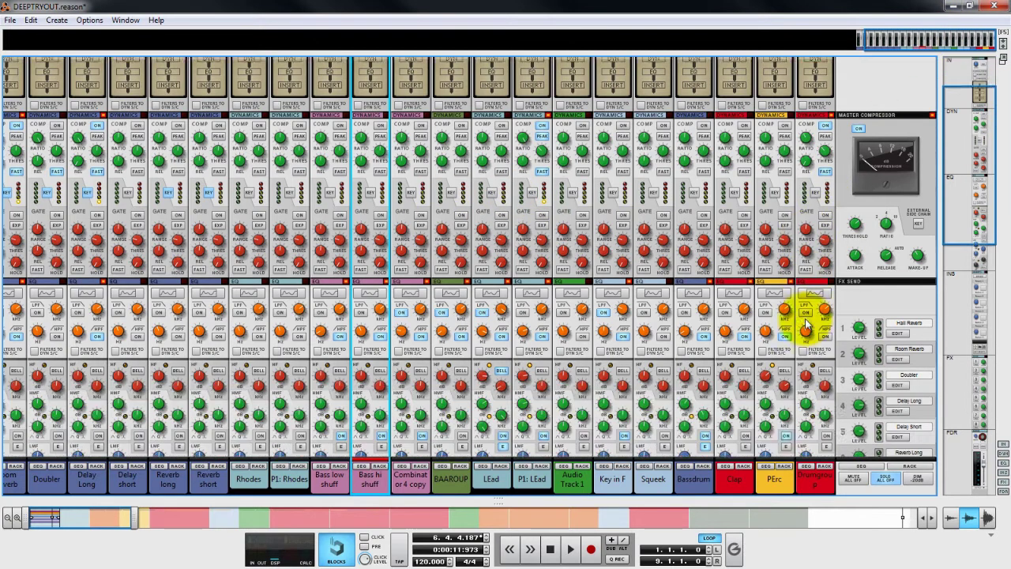
pyautogui.scroll(-3, 806, 324)
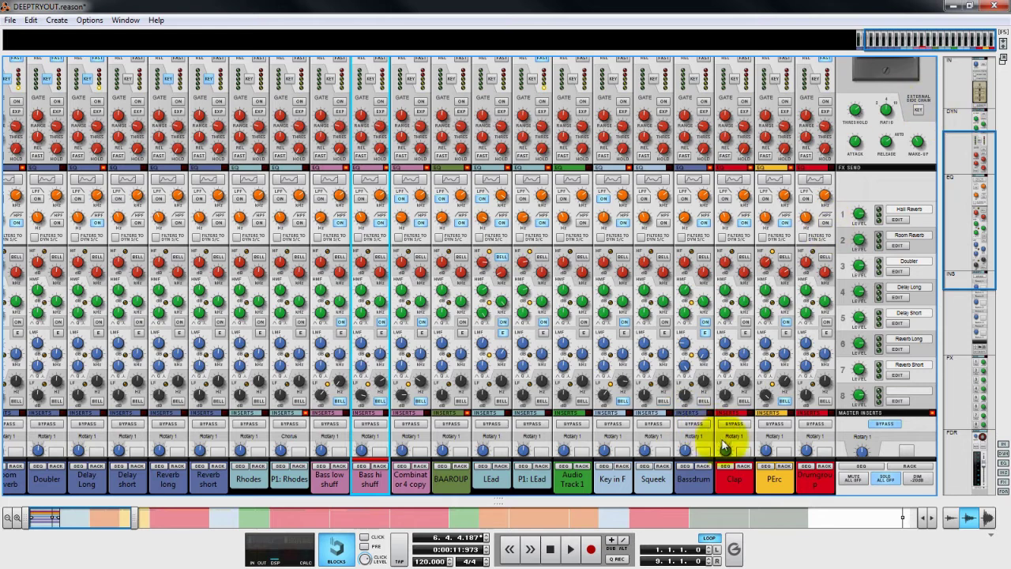
pyautogui.click(806, 479)
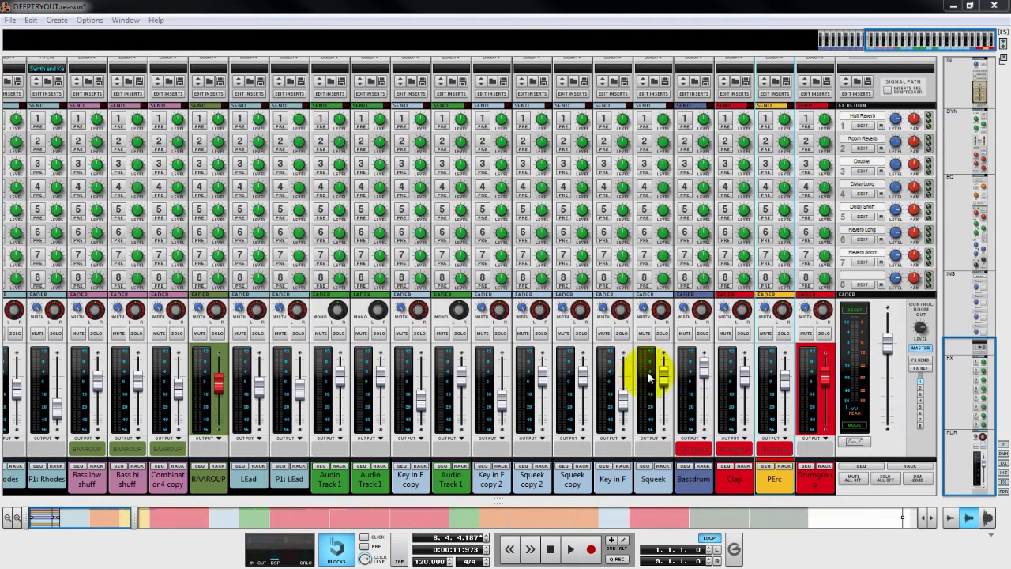
pyautogui.moveTo(815, 481); pyautogui.dragTo(213, 462)
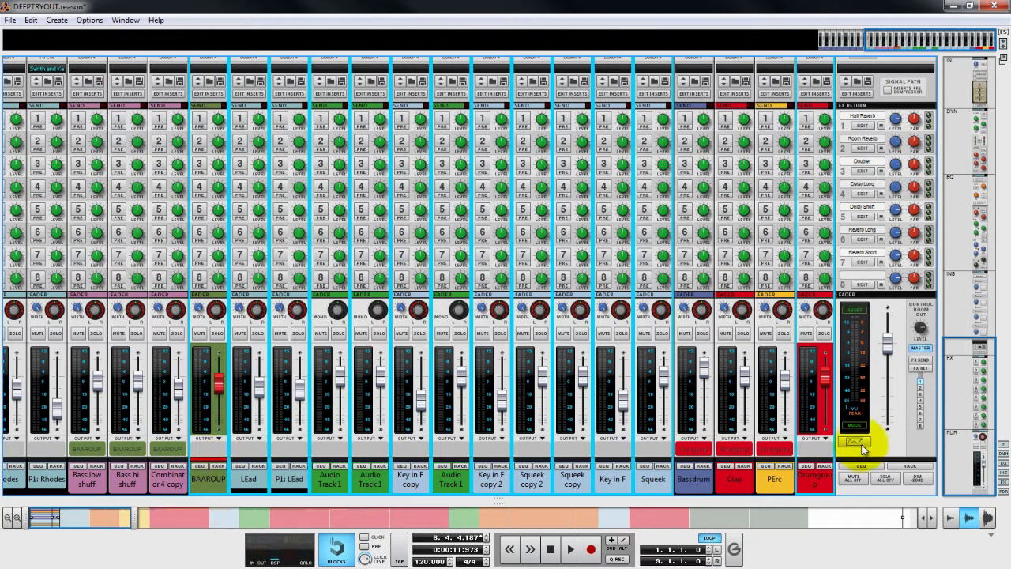
pyautogui.rightClick(822, 486)
pyautogui.moveTo(883, 437)
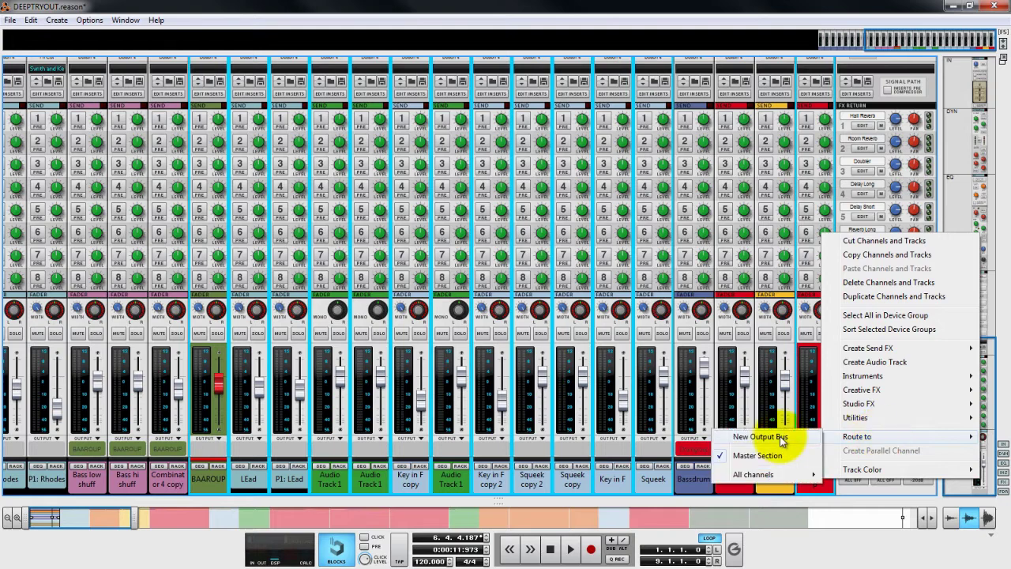
pyautogui.click(778, 438)
# Rename the new output bus channel as premaster.
pyautogui.rightClick(826, 478)
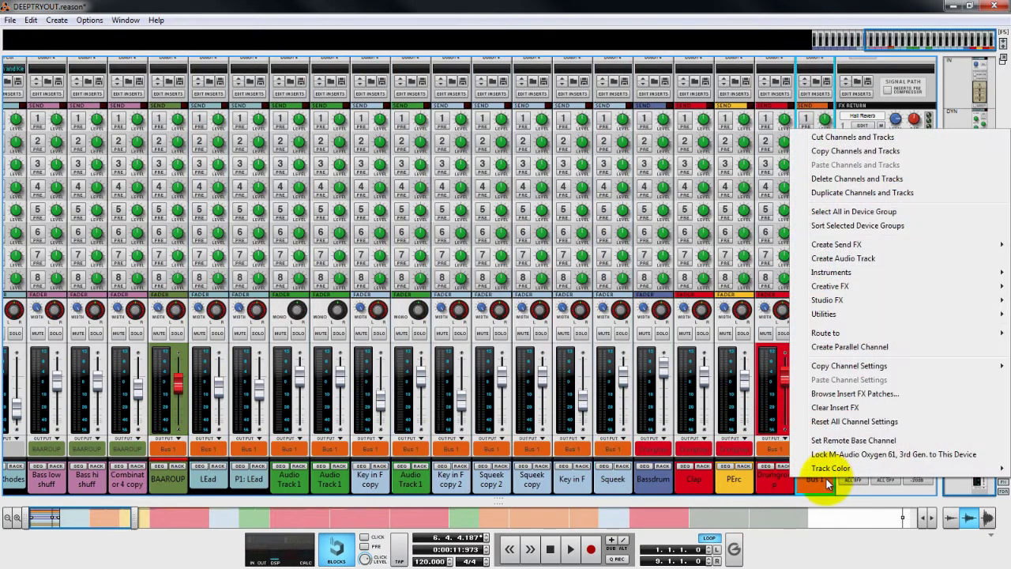
pyautogui.doubleClick(816, 482)
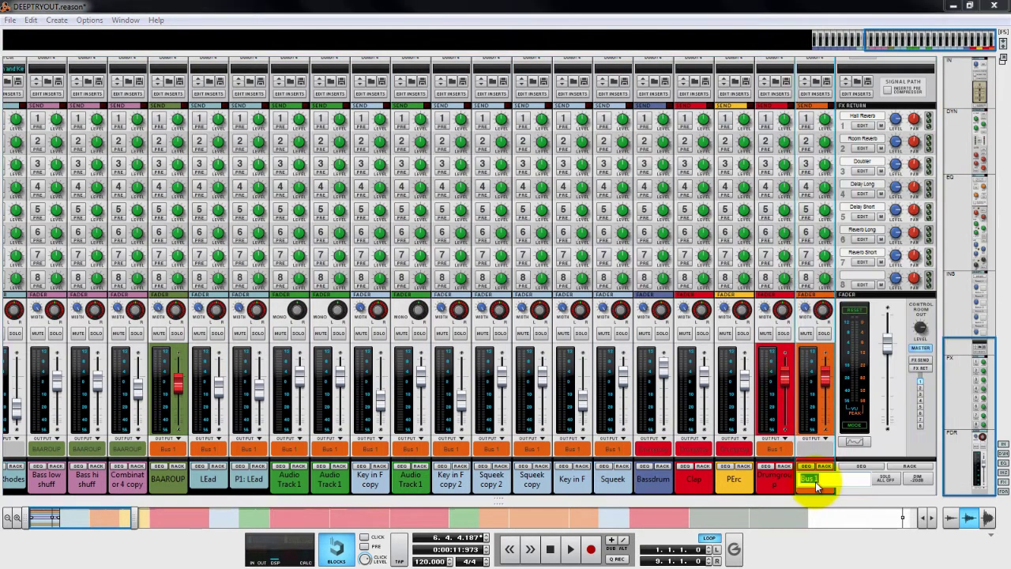
pyautogui.write('premaster')
pyautogui.press('Return')
# Play the track from the beginning, enable the premaster channel's EQ, adjust its high-mid and low bands, and stop playback.
pyautogui.scroll(5, 853, 189)
pyautogui.scroll(6, 854, 189)
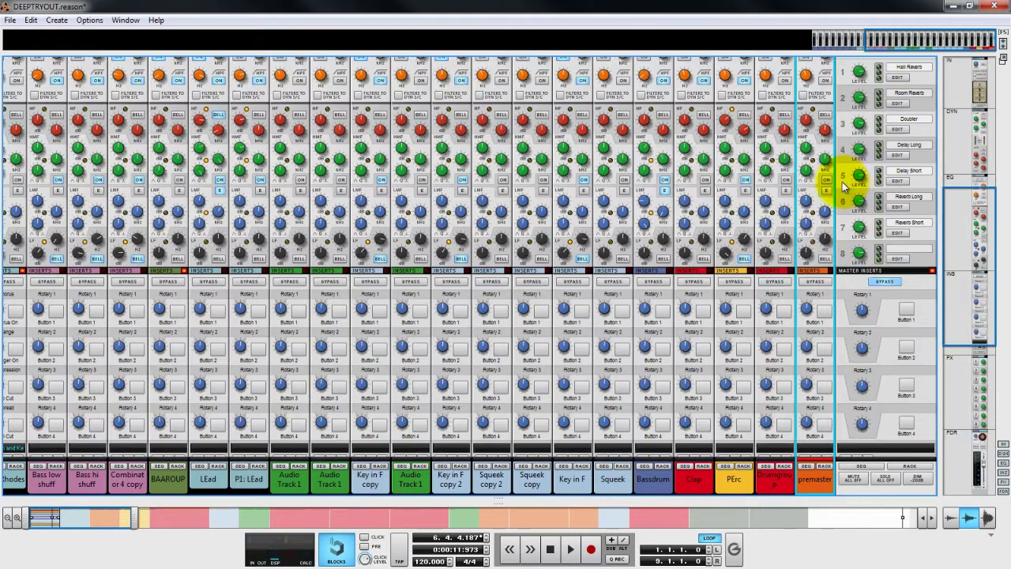
pyautogui.click(551, 550)
pyautogui.click(571, 549)
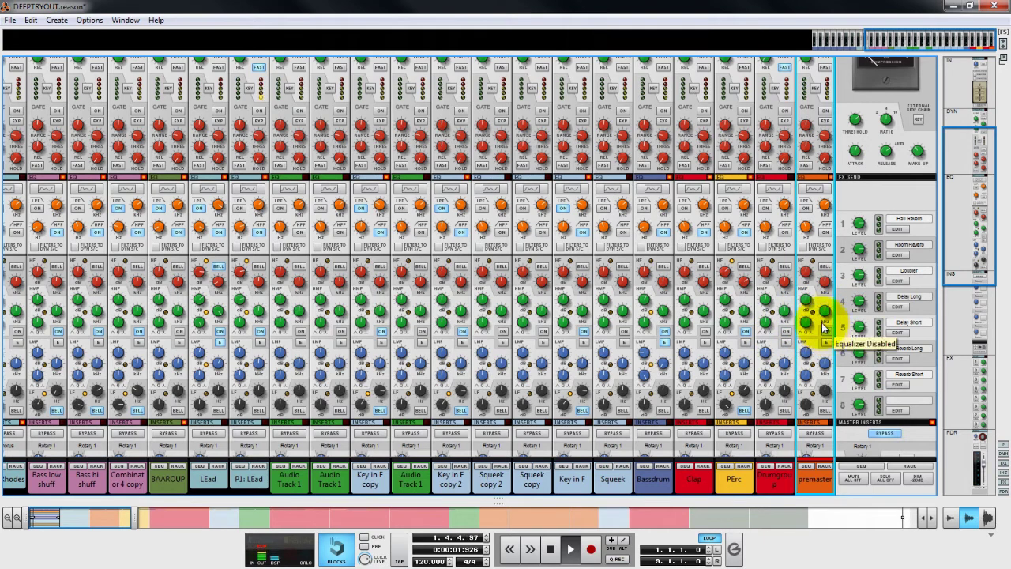
pyautogui.moveTo(813, 294); pyautogui.dragTo(812, 302)
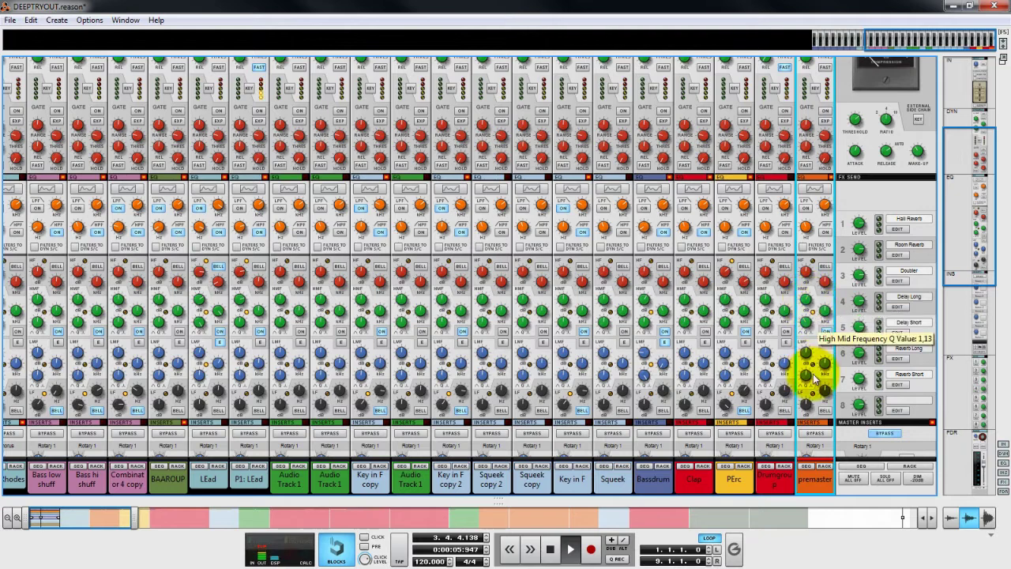
pyautogui.moveTo(814, 395); pyautogui.dragTo(830, 429)
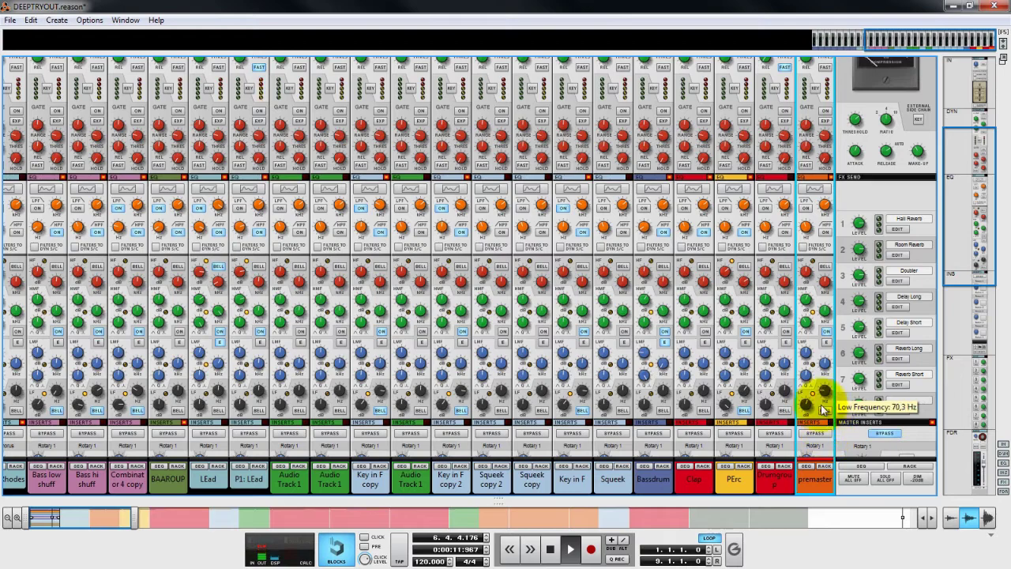
pyautogui.click(551, 549)
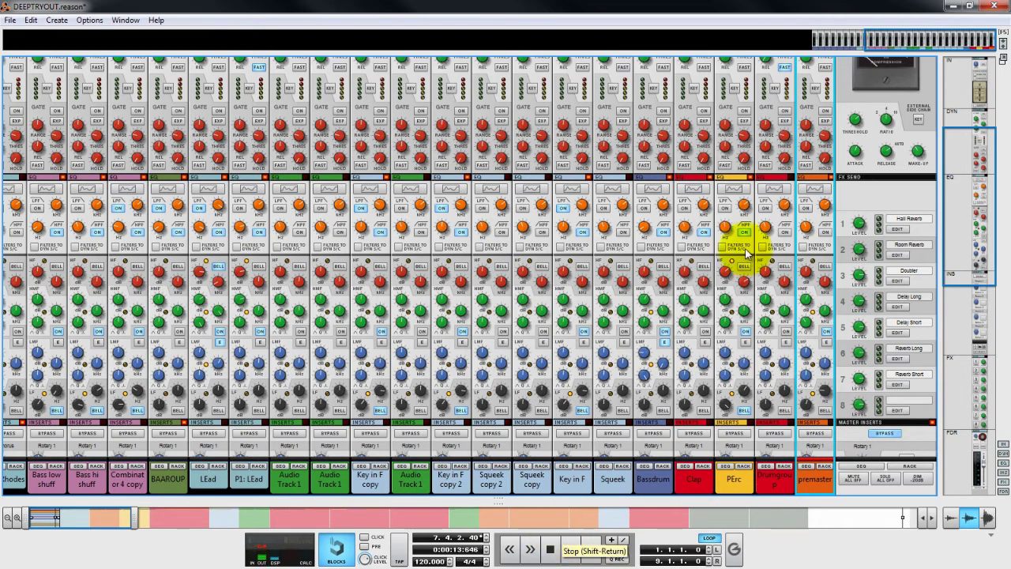
# Show the premaster channel's EQ curve in the Spectrum EQ window.
pyautogui.scroll(-10, 745, 237)
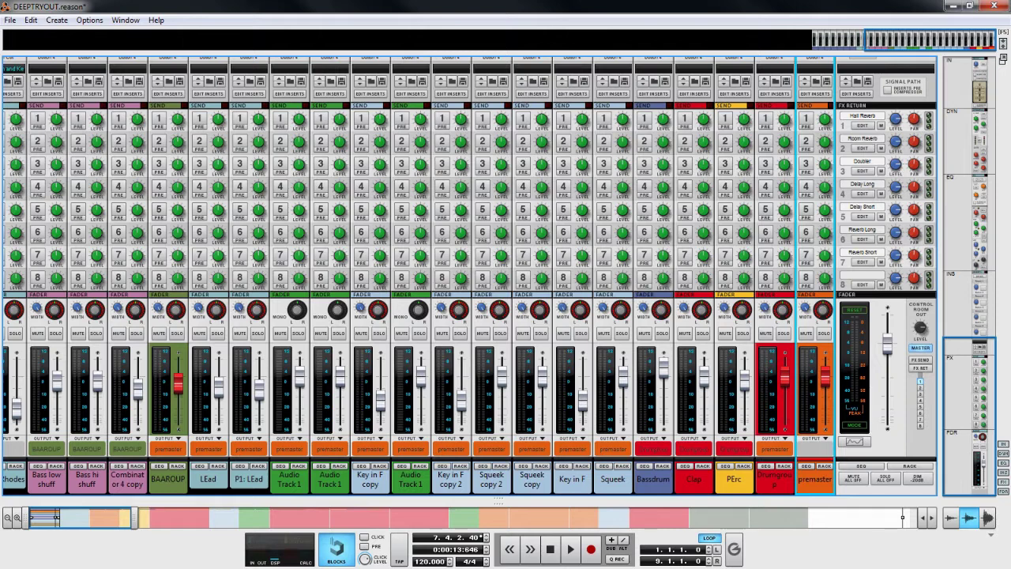
pyautogui.scroll(2, 826, 472)
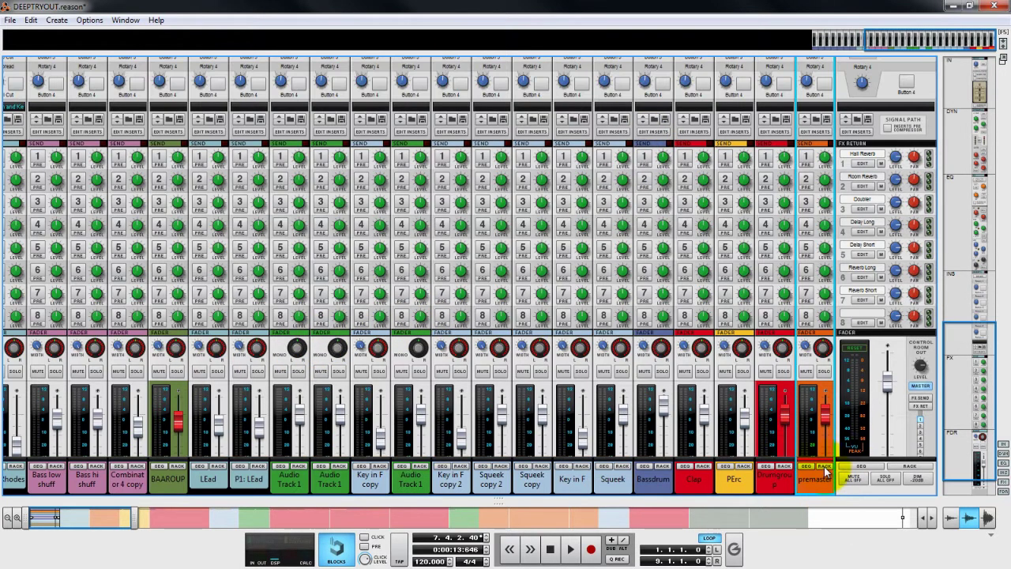
pyautogui.scroll(5, 826, 472)
pyautogui.scroll(5, 806, 198)
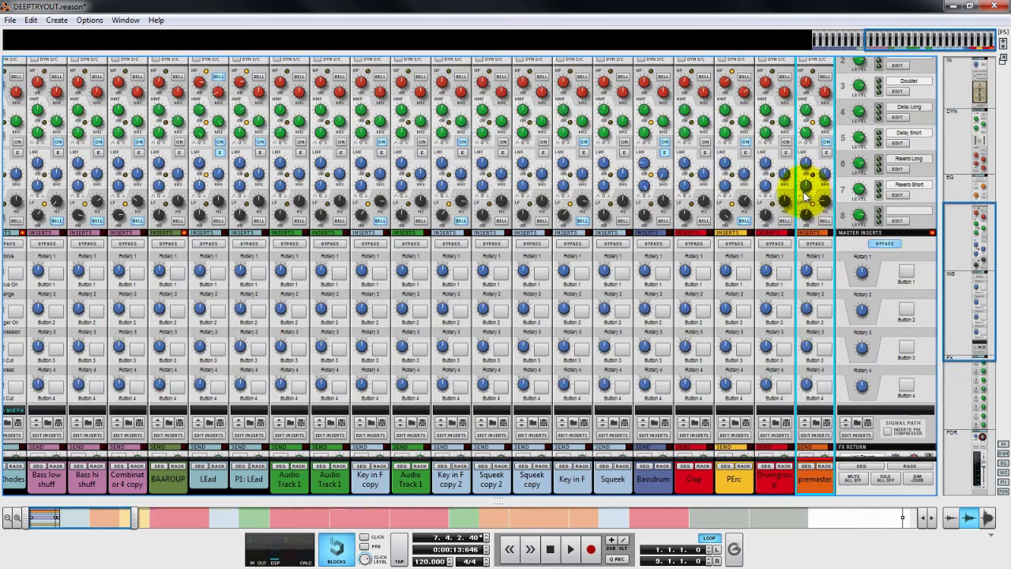
pyautogui.scroll(10, 813, 142)
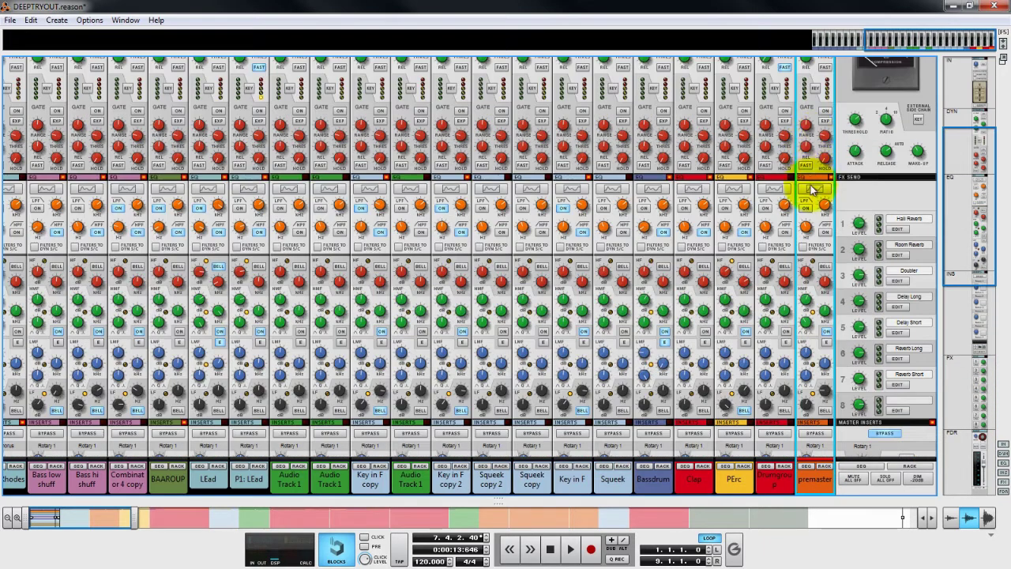
pyautogui.click(814, 190)
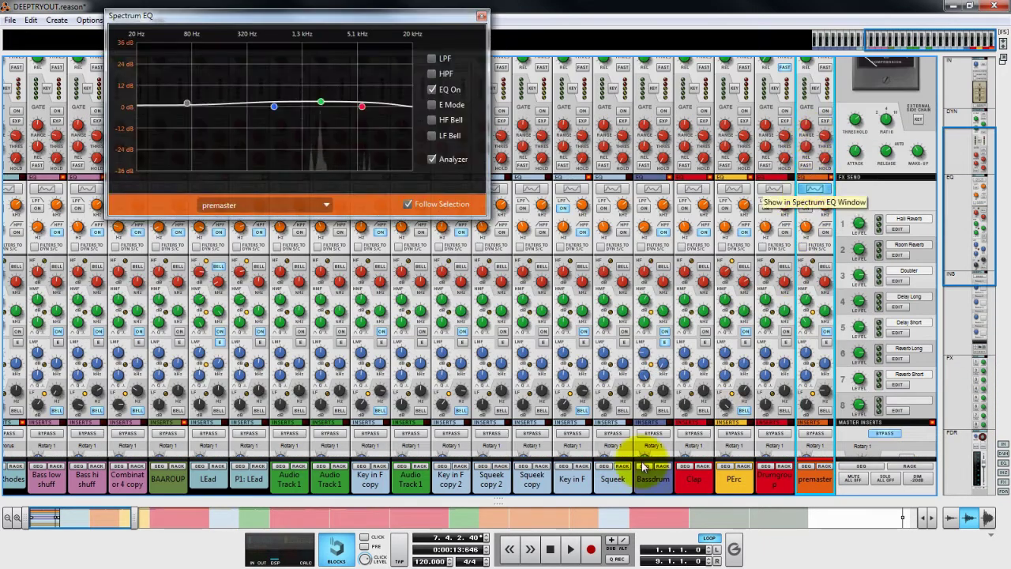
# Show the premaster bus in the rack, expand its insert FX area, and add an MClass Equalizer there.
pyautogui.click(825, 466)
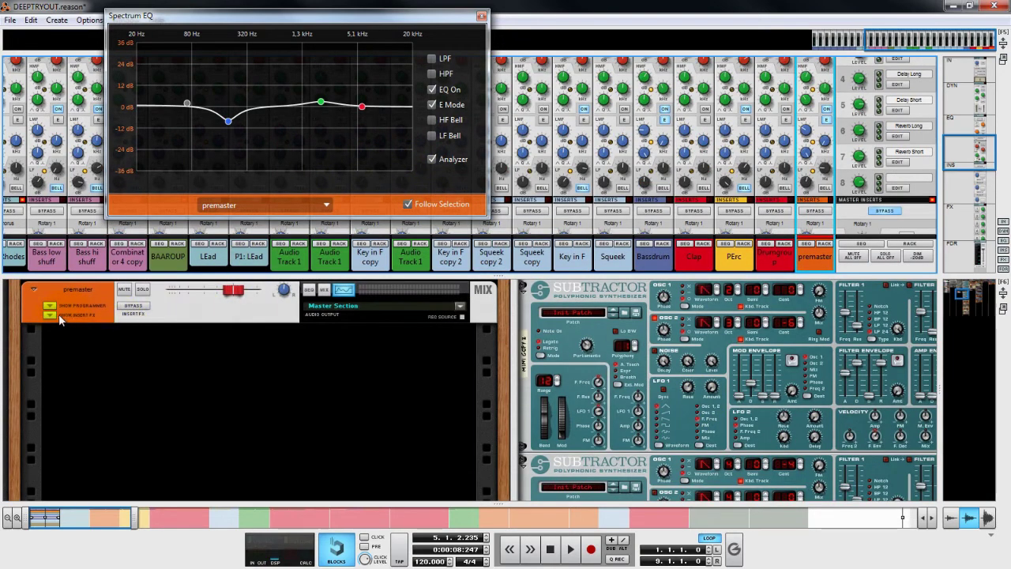
pyautogui.click(52, 314)
pyautogui.rightClick(118, 334)
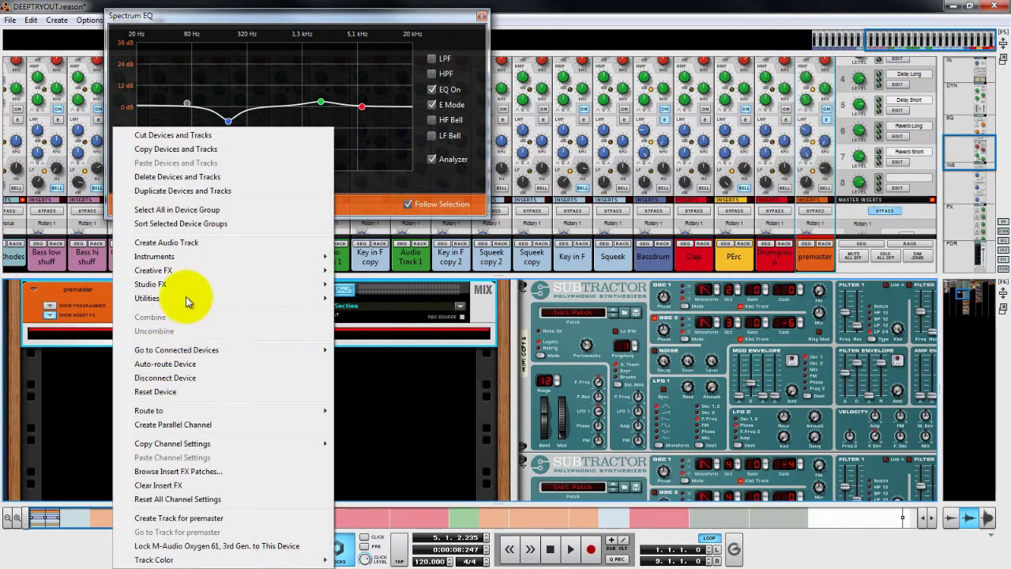
pyautogui.moveTo(198, 271)
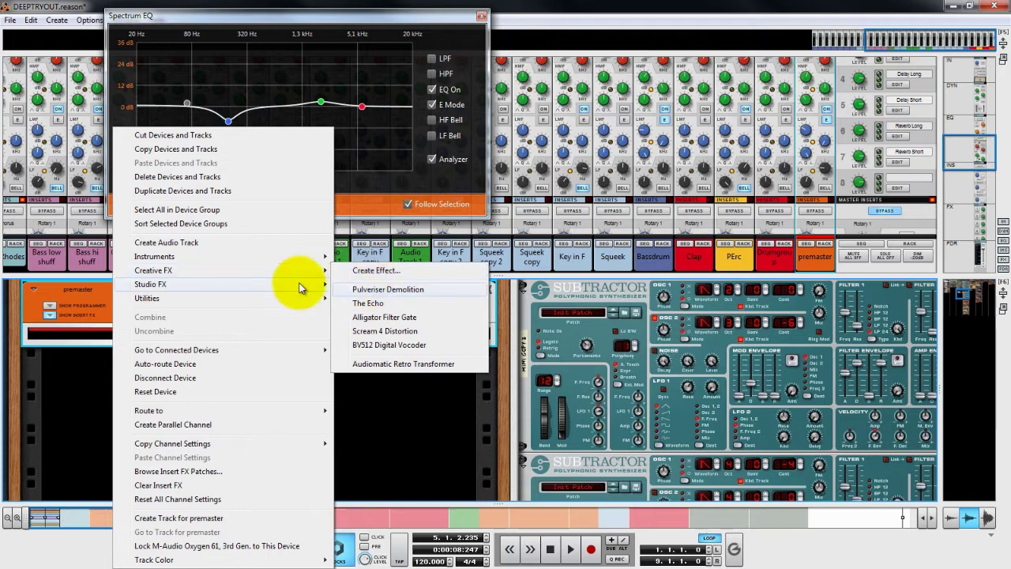
pyautogui.moveTo(271, 286)
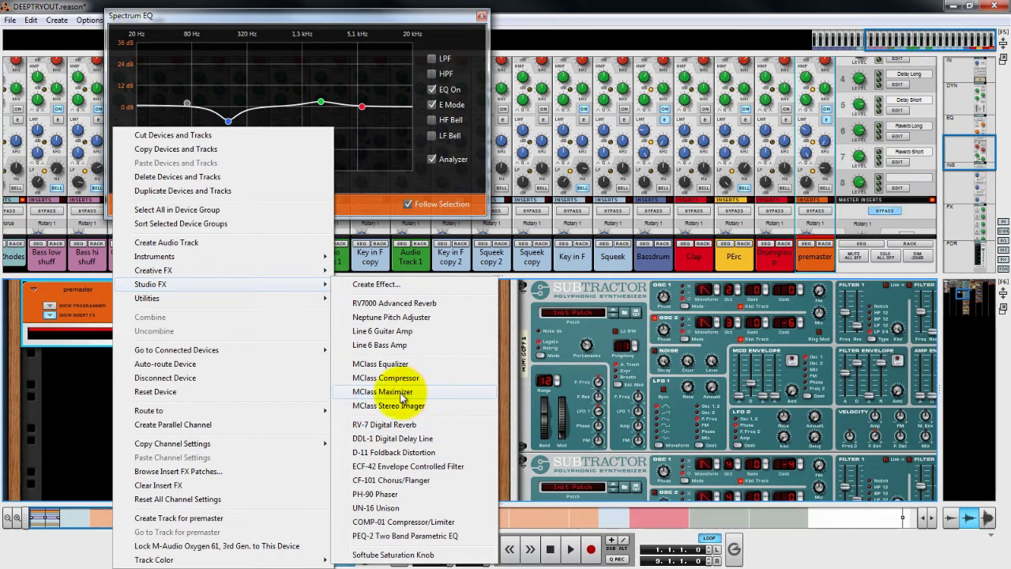
pyautogui.click(395, 365)
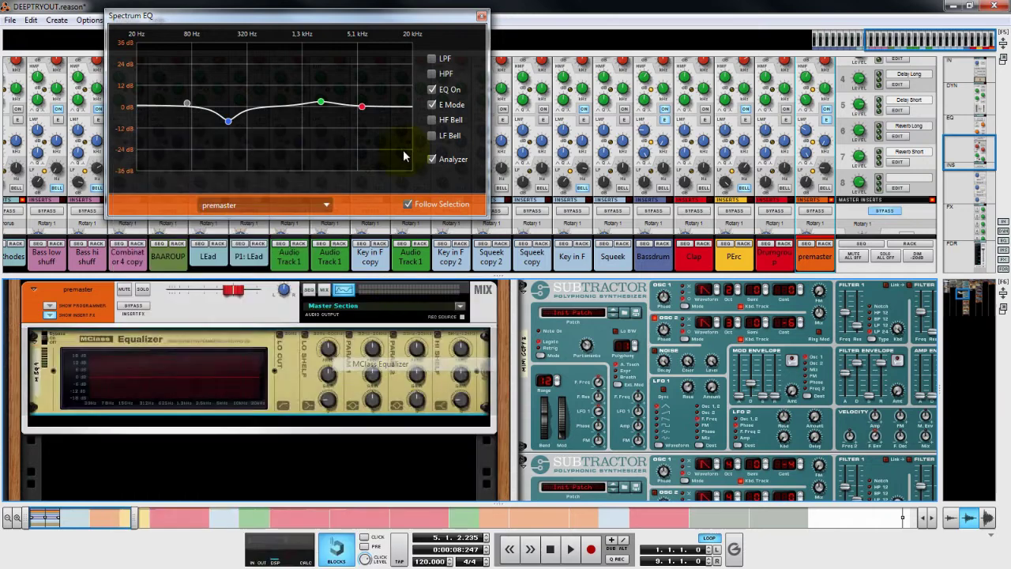
# Switch off the premaster channel EQ and enable a narrow Parametric 1 cut with Q 5.7 on the MClass Equalizer.
pyautogui.click(434, 89)
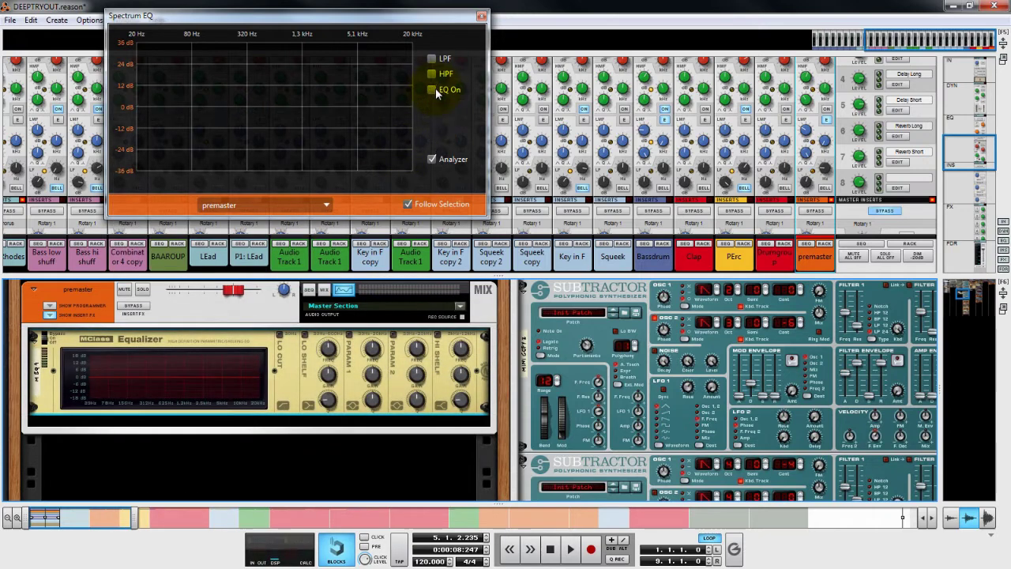
pyautogui.click(481, 16)
pyautogui.moveTo(372, 352); pyautogui.dragTo(370, 419)
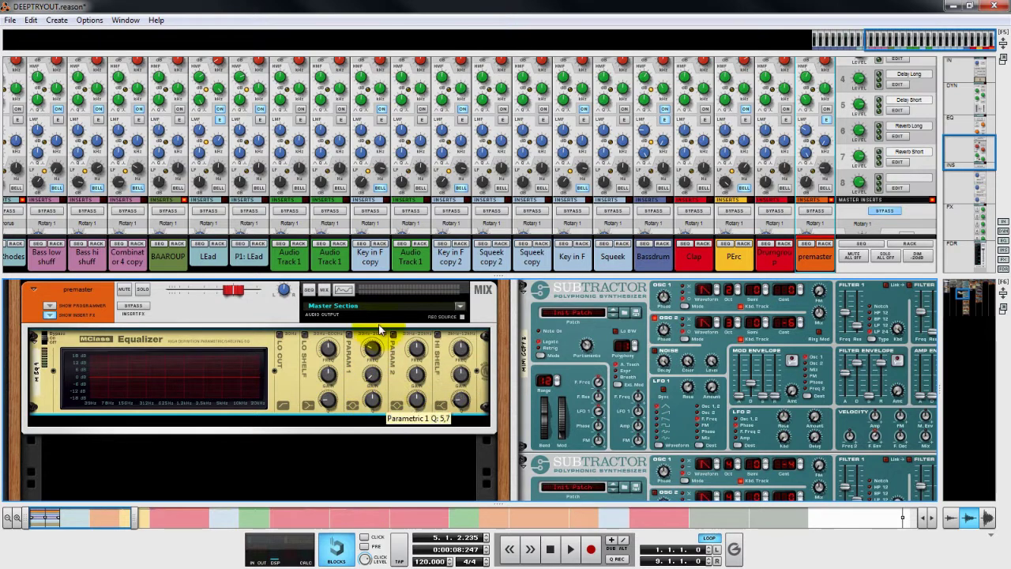
pyautogui.click(351, 335)
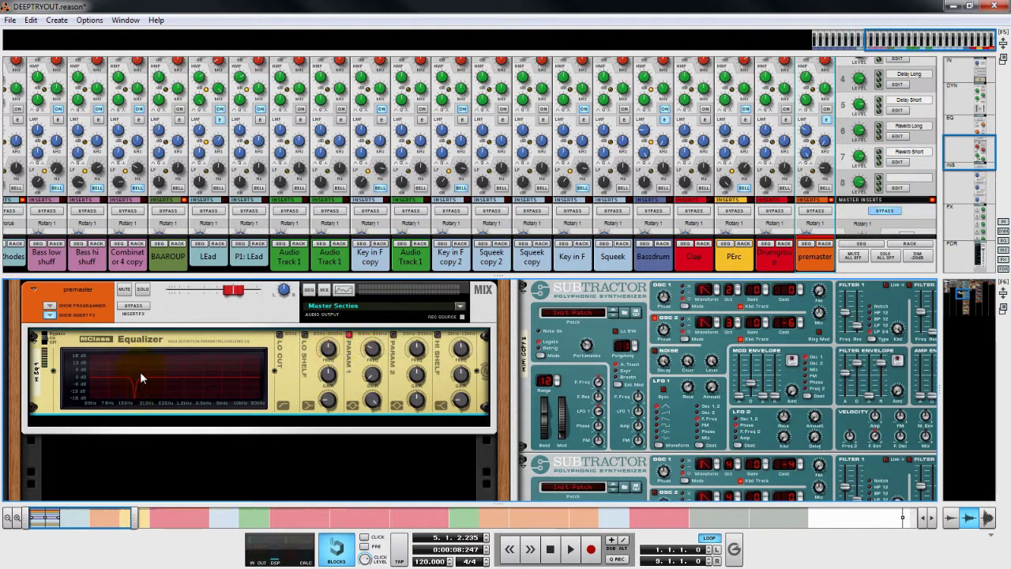
pyautogui.click(239, 304)
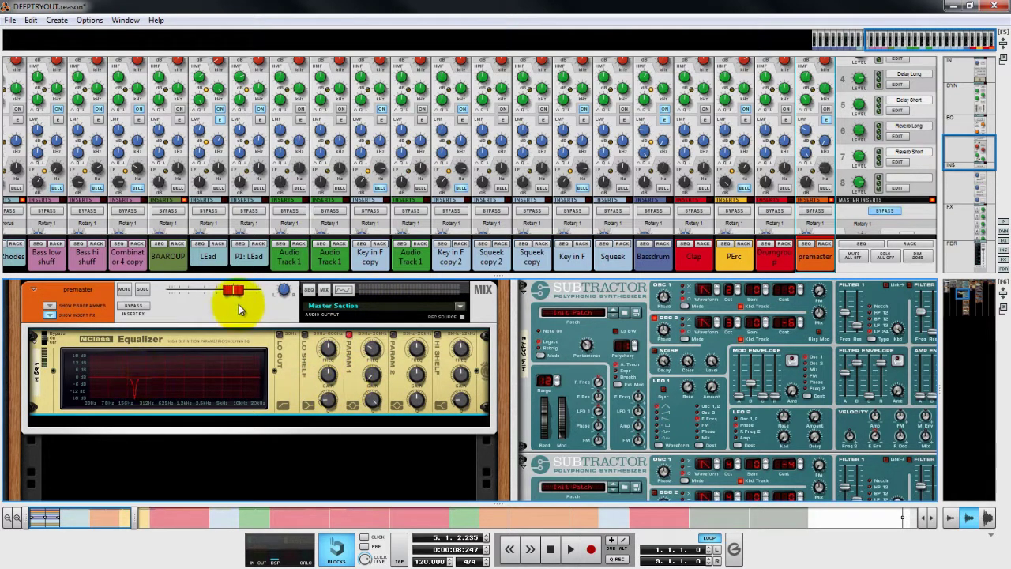
# Play the track from the beginning, compare it with the MClass Equalizer active and bypassed, and return to the start.
pyautogui.click(551, 549)
pyautogui.click(566, 553)
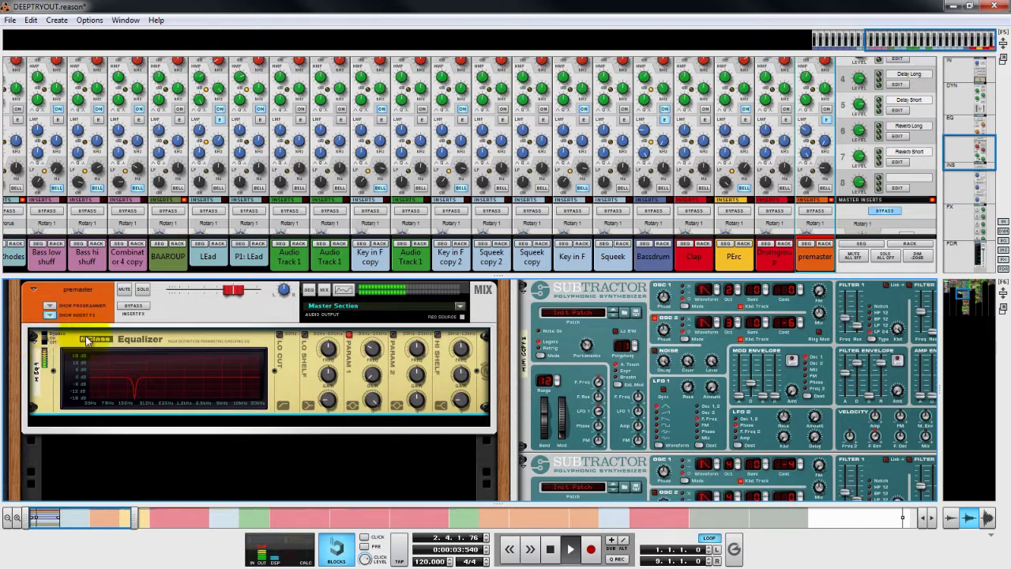
pyautogui.click(44, 340)
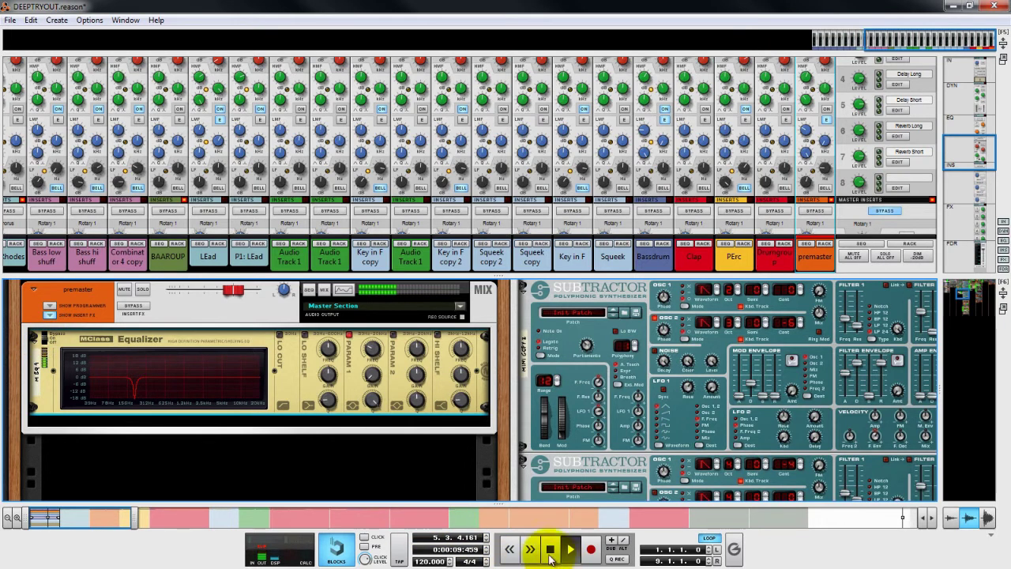
pyautogui.click(550, 548)
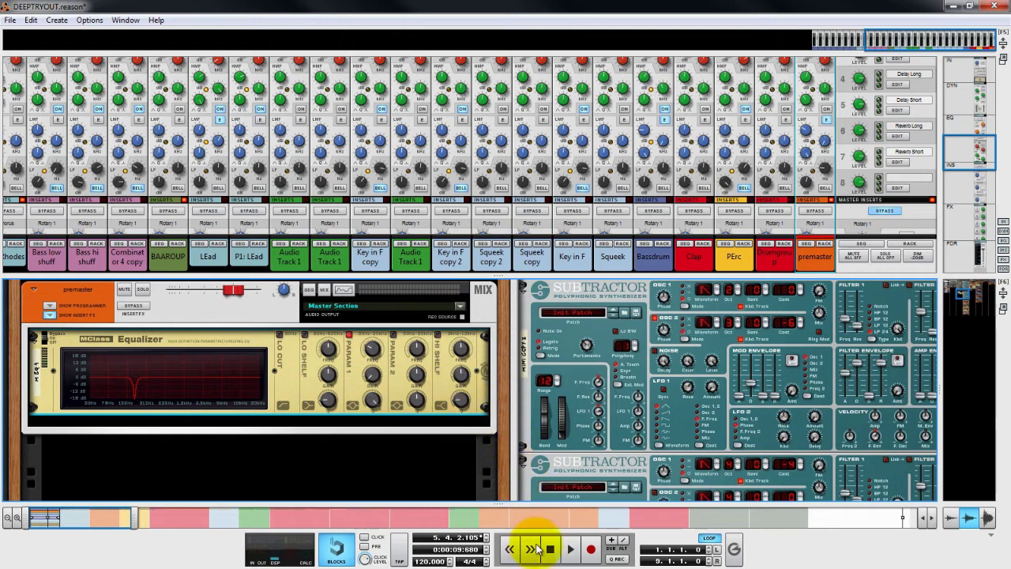
pyautogui.click(550, 553)
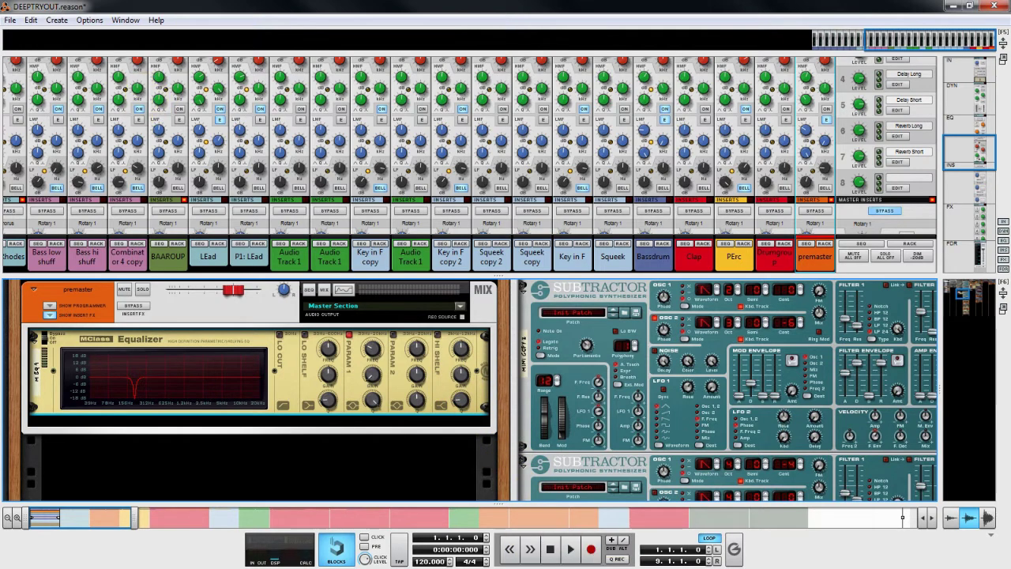